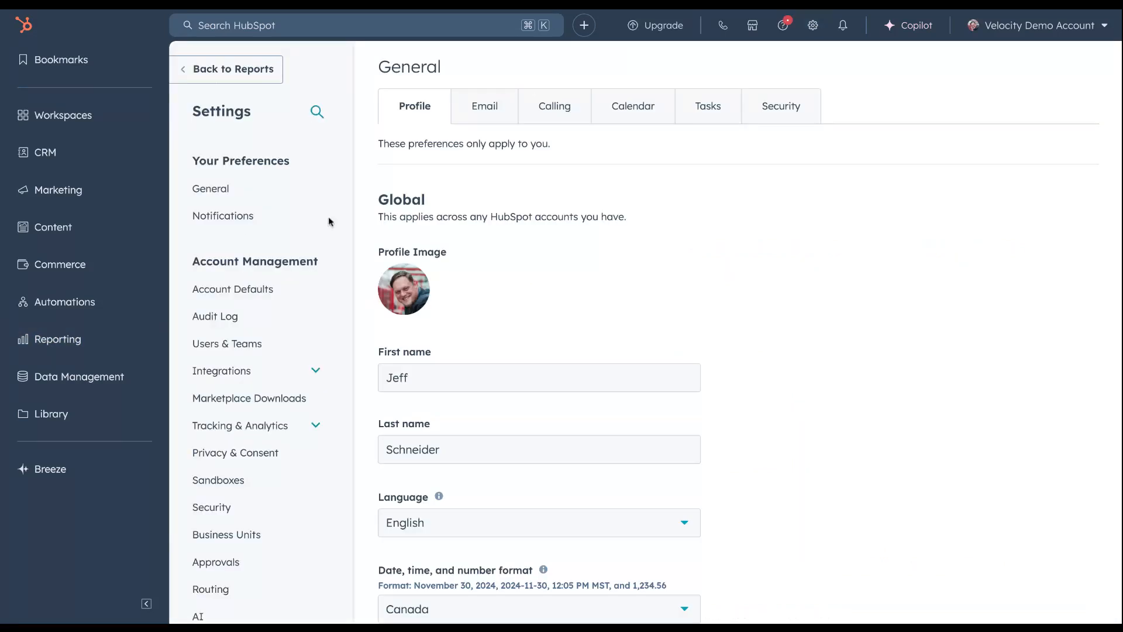
Start a new contact property in the account's property settings and label it "Contact Type"
{"action": "scroll", "coordinate": [246, 237], "scroll_direction": "down", "scroll_amount": 6}
{"action": "scroll", "coordinate": [246, 237], "scroll_direction": "down", "scroll_amount": 2}
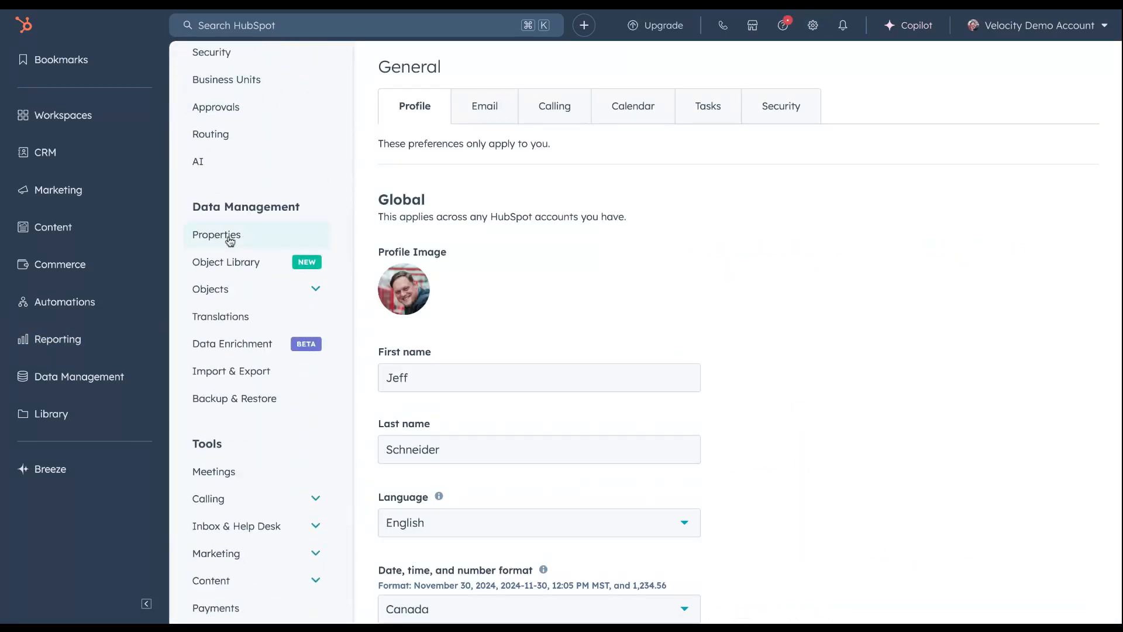
{"action": "left_click", "coordinate": [230, 235]}
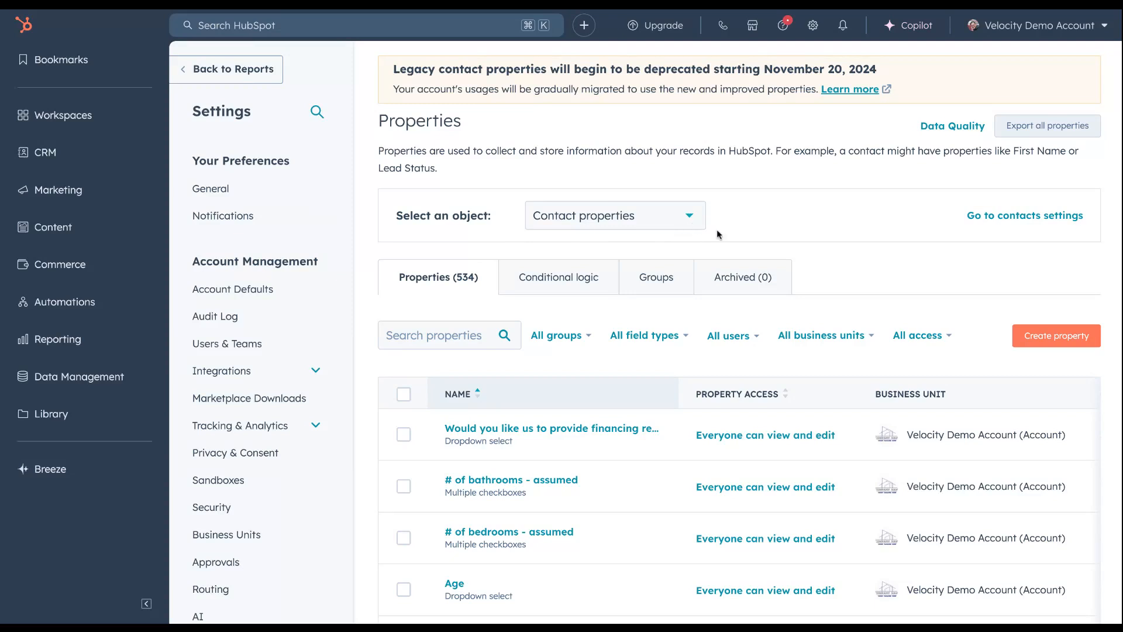
{"action": "left_click", "coordinate": [1070, 348]}
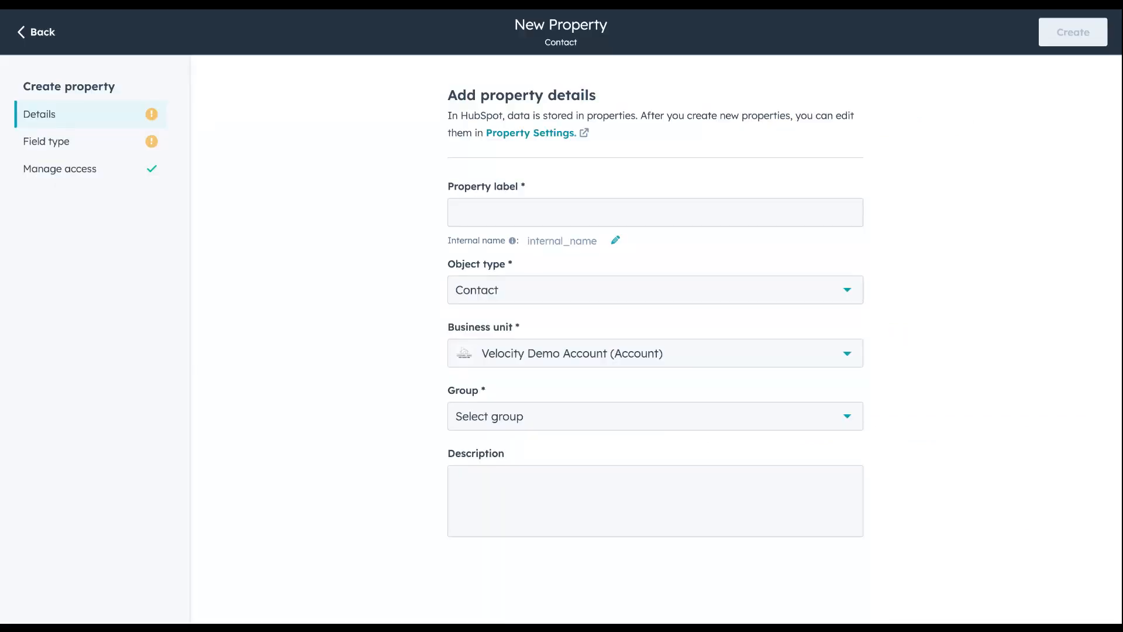
{"action": "left_click", "coordinate": [670, 213]}
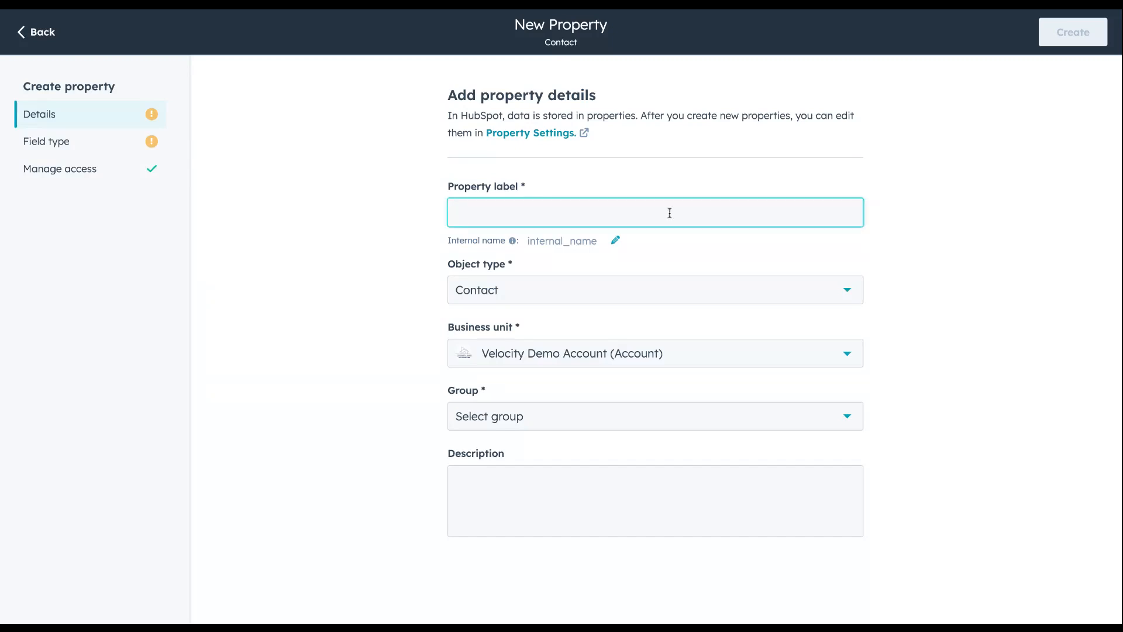
{"action": "type", "text": "Contact Type"}
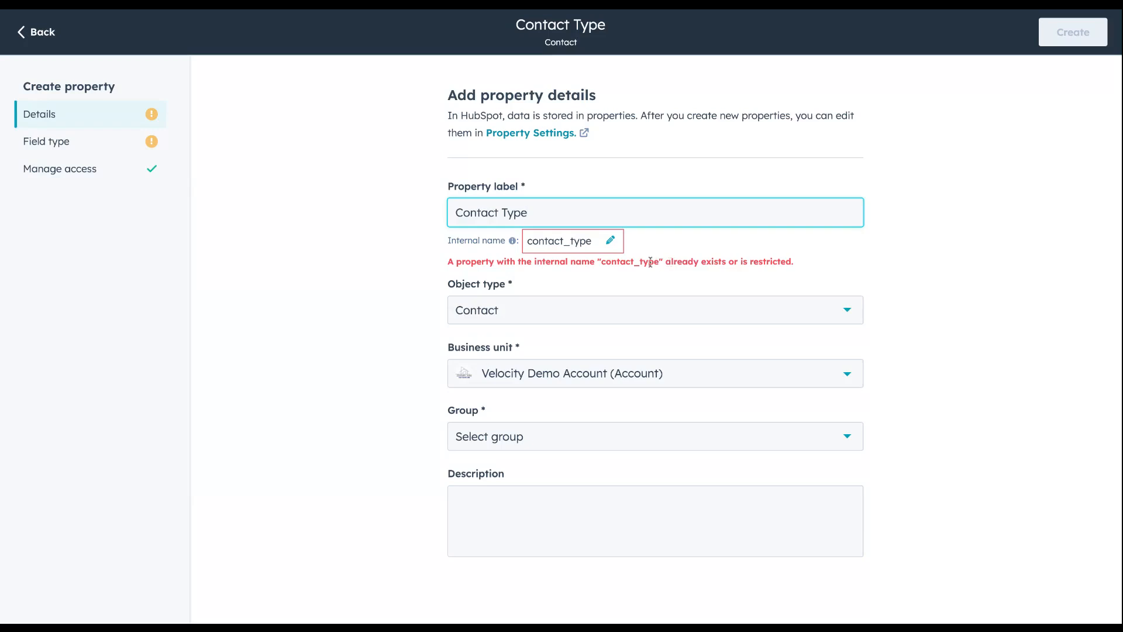
Change the new property's internal name to contact_type_2
{"action": "left_click", "coordinate": [597, 241]}
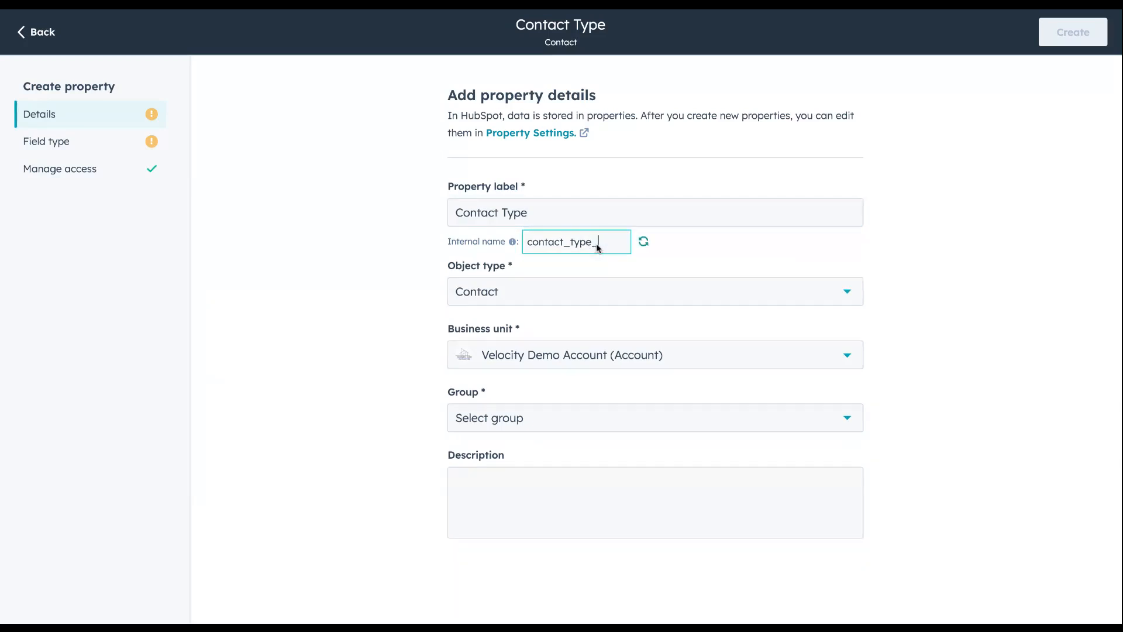
{"action": "type", "text": "_2"}
{"action": "key", "text": "Return"}
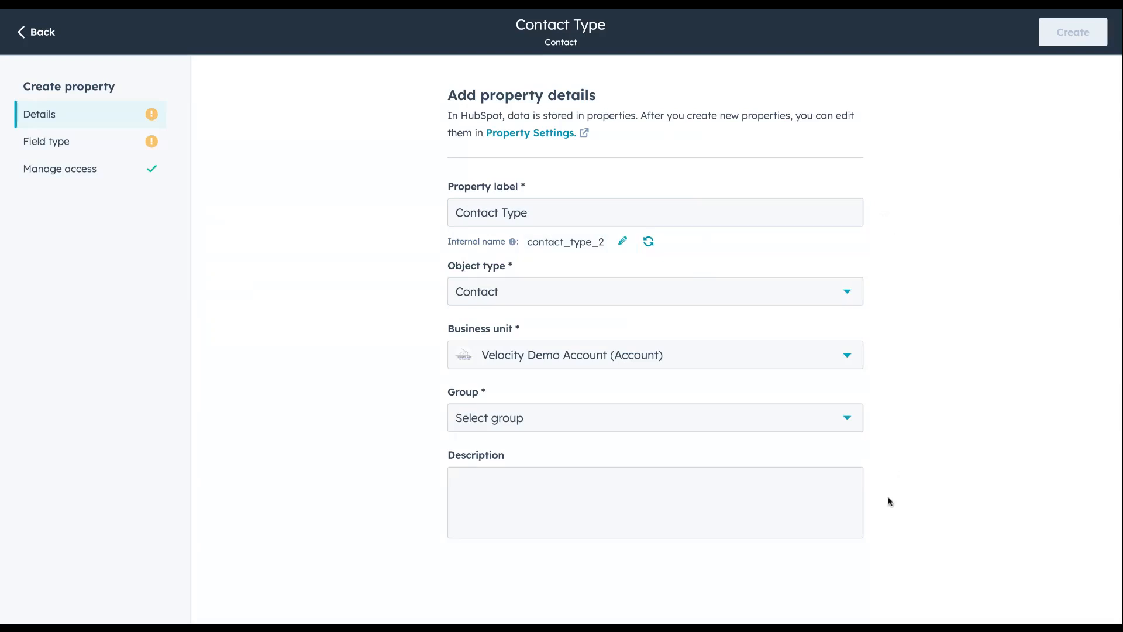
Assign the Contact Type property to the "Additional contact information" group and leave its description empty
{"action": "left_click", "coordinate": [842, 419]}
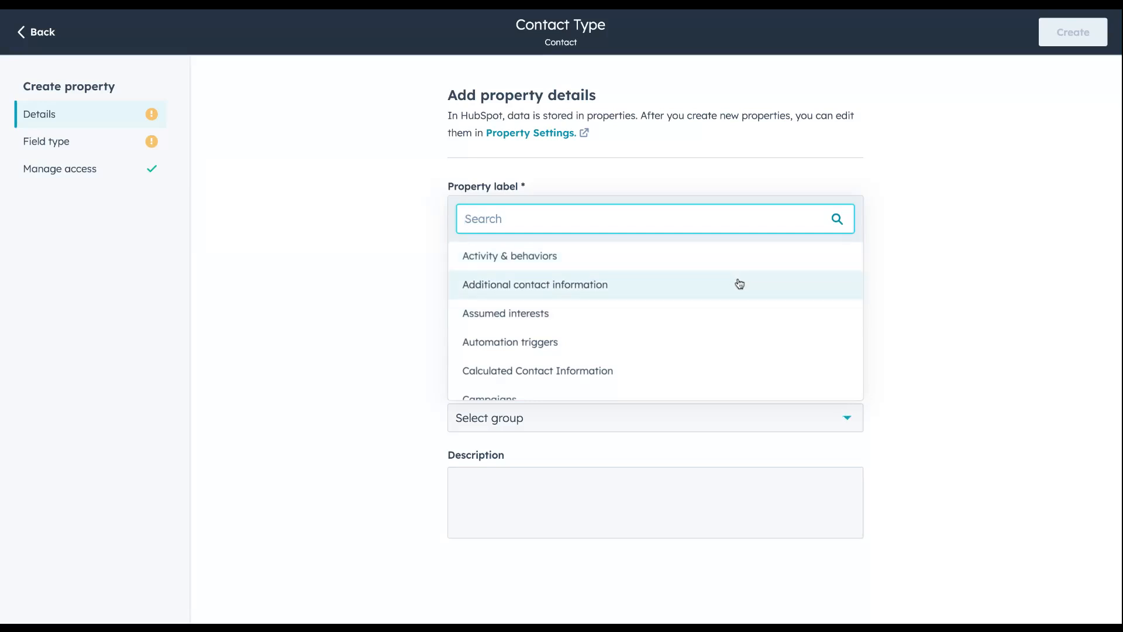
{"action": "scroll", "coordinate": [739, 284], "scroll_direction": "down", "scroll_amount": 3}
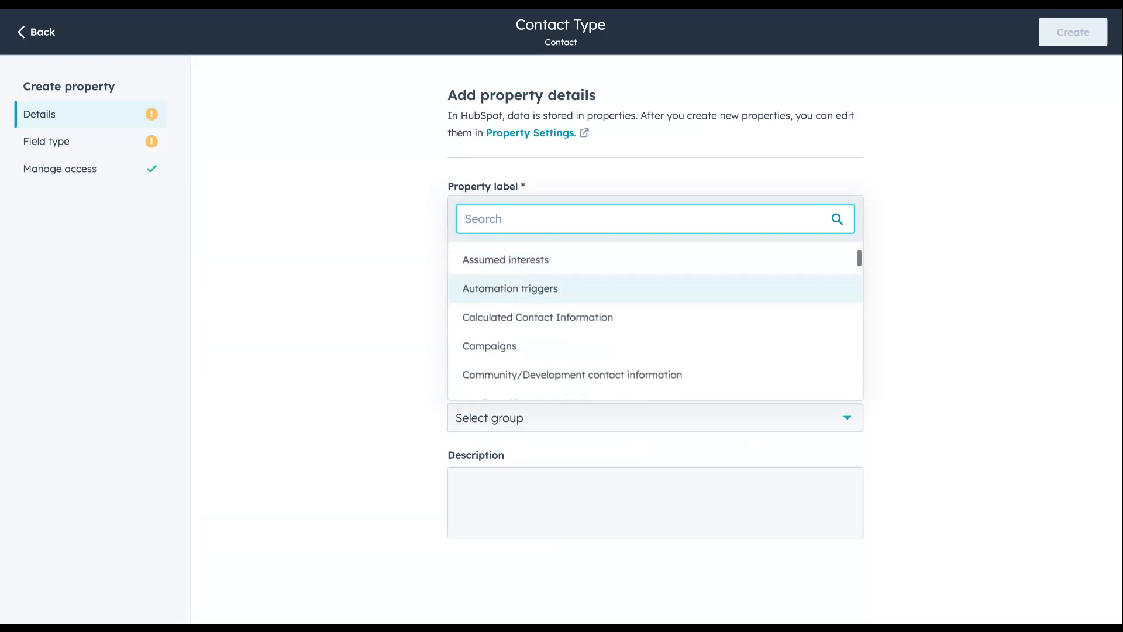
{"action": "scroll", "coordinate": [595, 294], "scroll_direction": "down", "scroll_amount": 3}
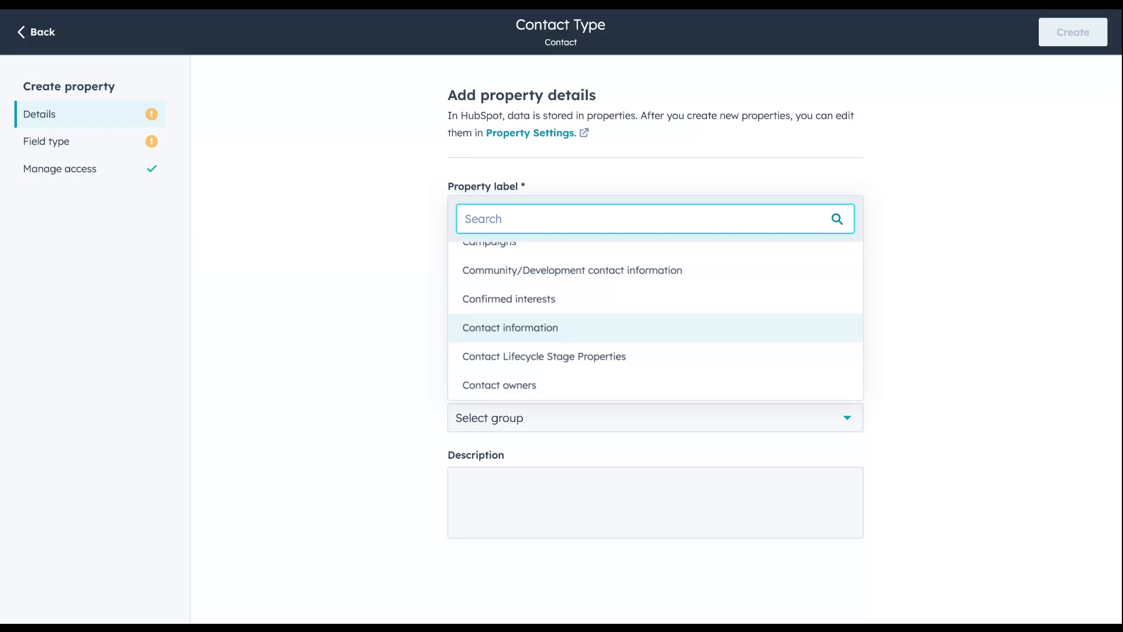
{"action": "scroll", "coordinate": [709, 326], "scroll_direction": "up", "scroll_amount": 3}
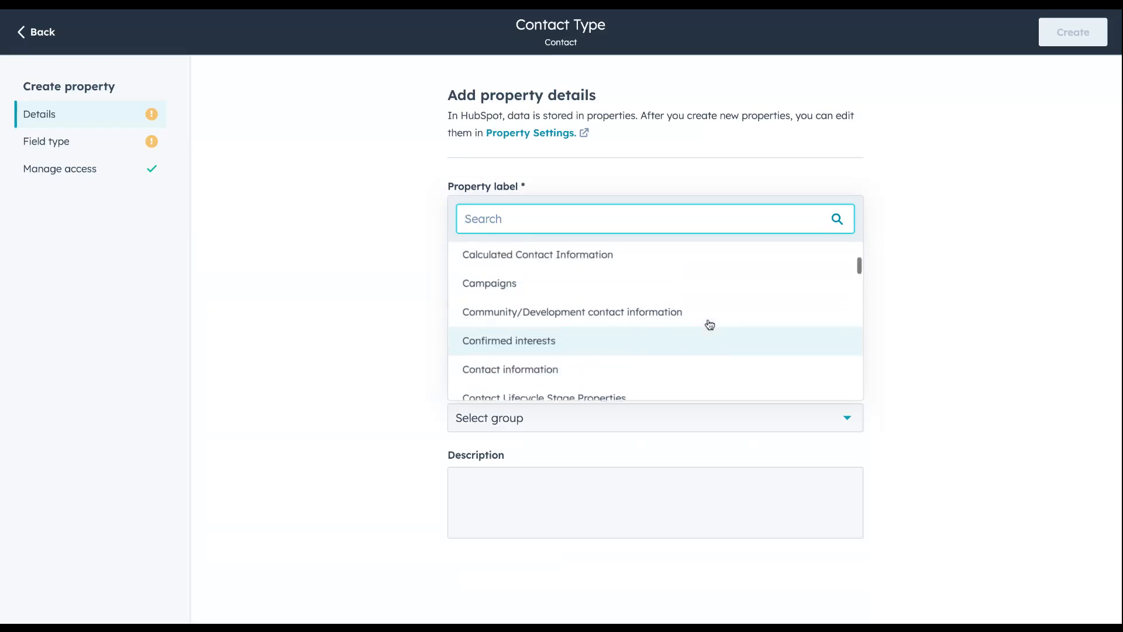
{"action": "scroll", "coordinate": [708, 325], "scroll_direction": "up", "scroll_amount": 3}
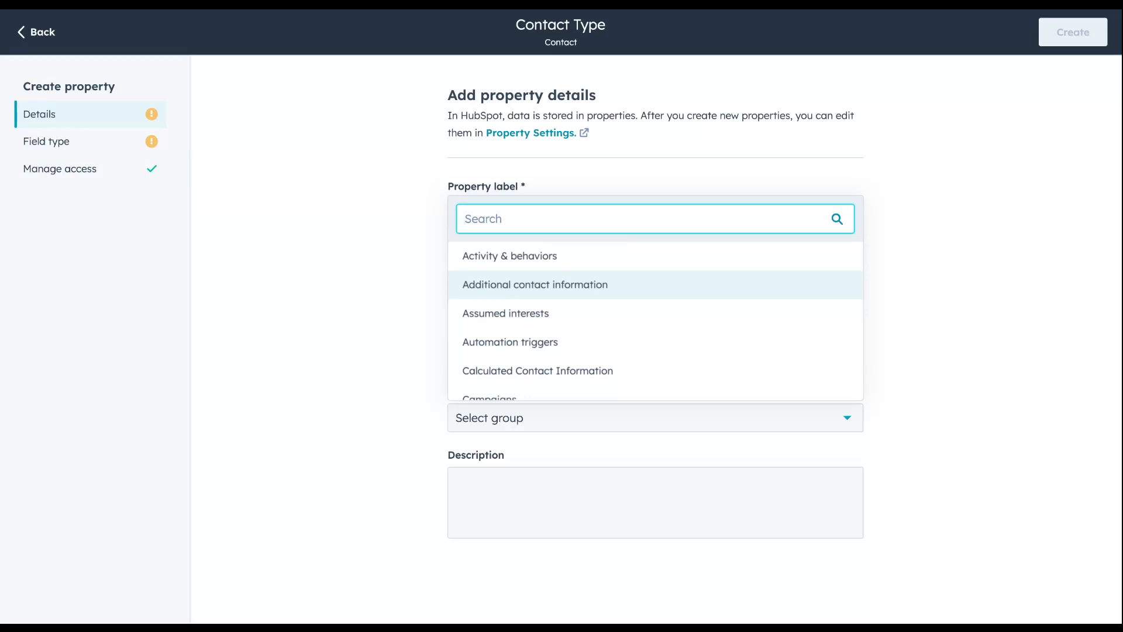
{"action": "left_click", "coordinate": [627, 291]}
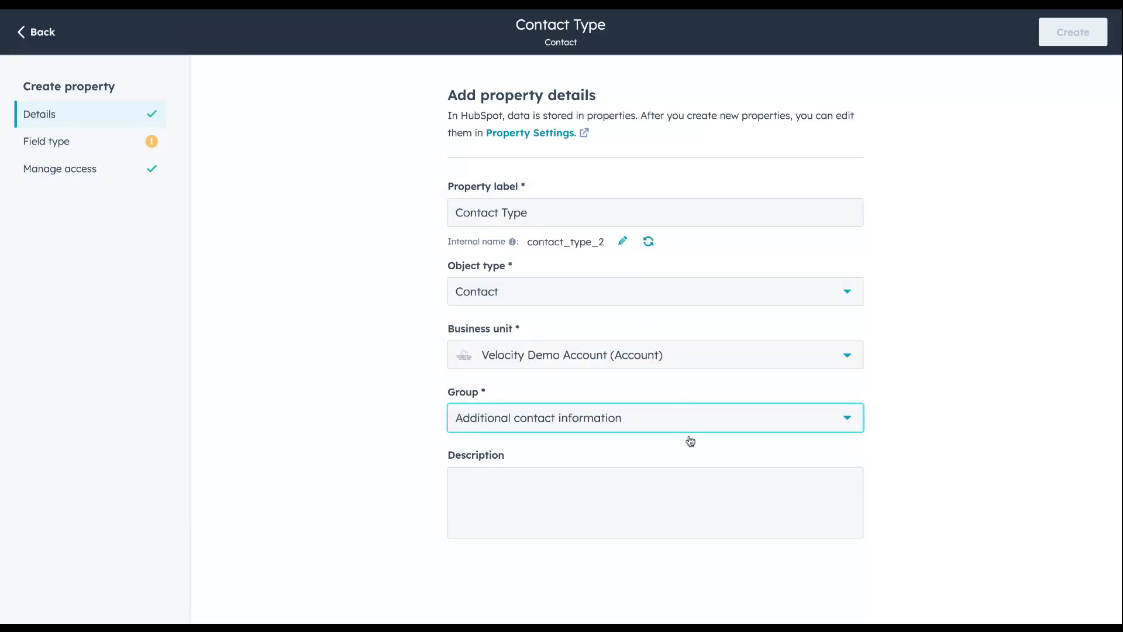
{"action": "left_click", "coordinate": [665, 500]}
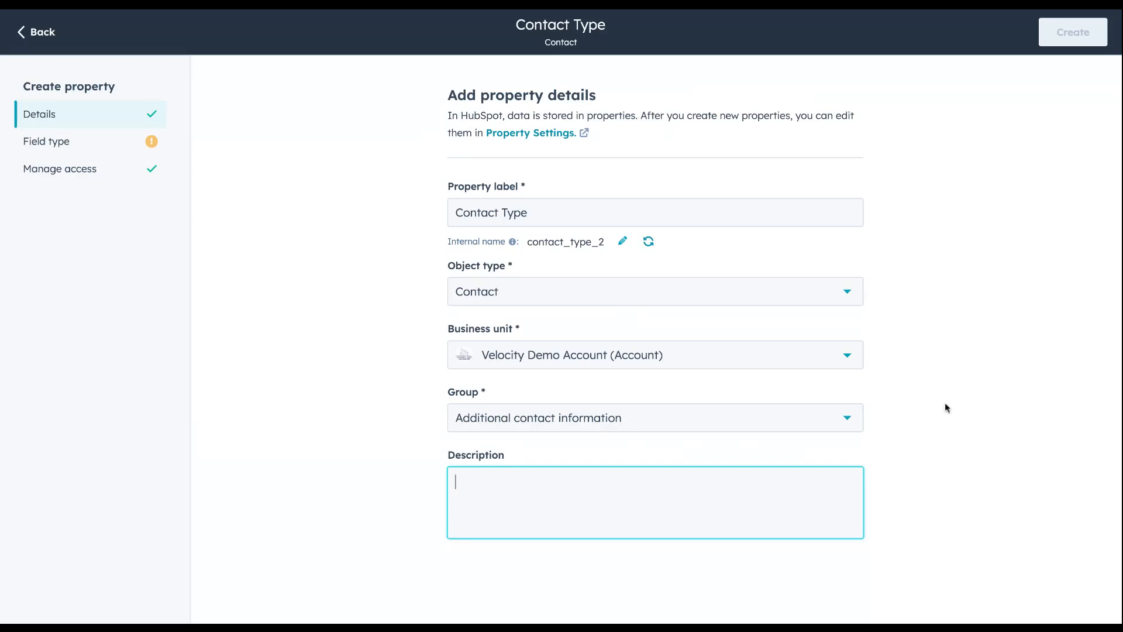
{"action": "left_click", "coordinate": [921, 178]}
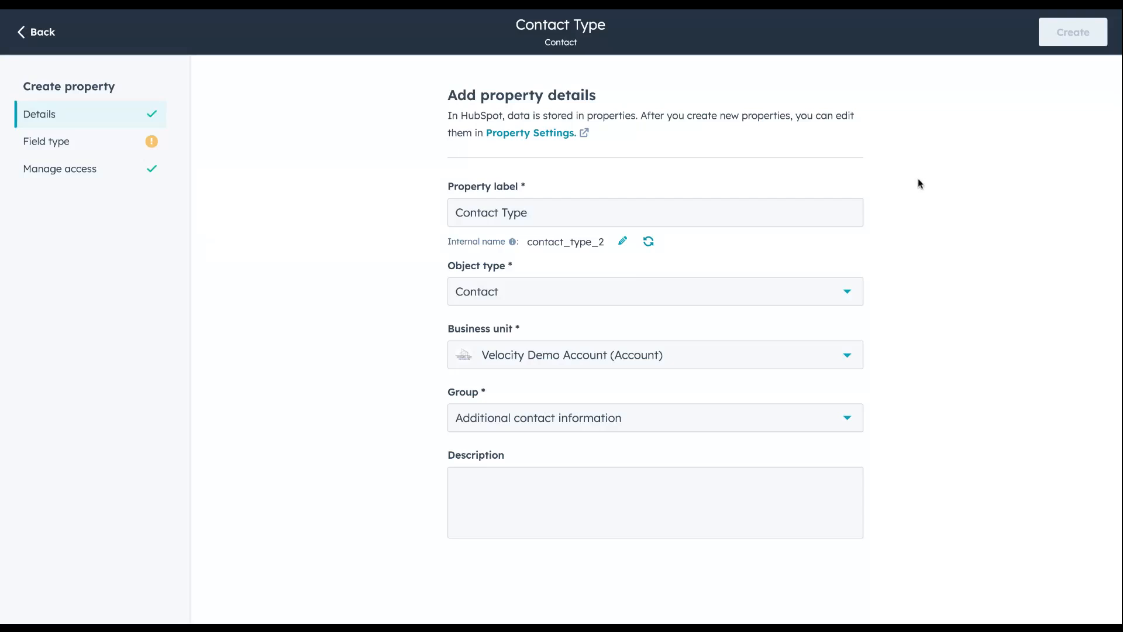
Set the property's field type to Dropdown select
{"action": "left_click", "coordinate": [74, 149]}
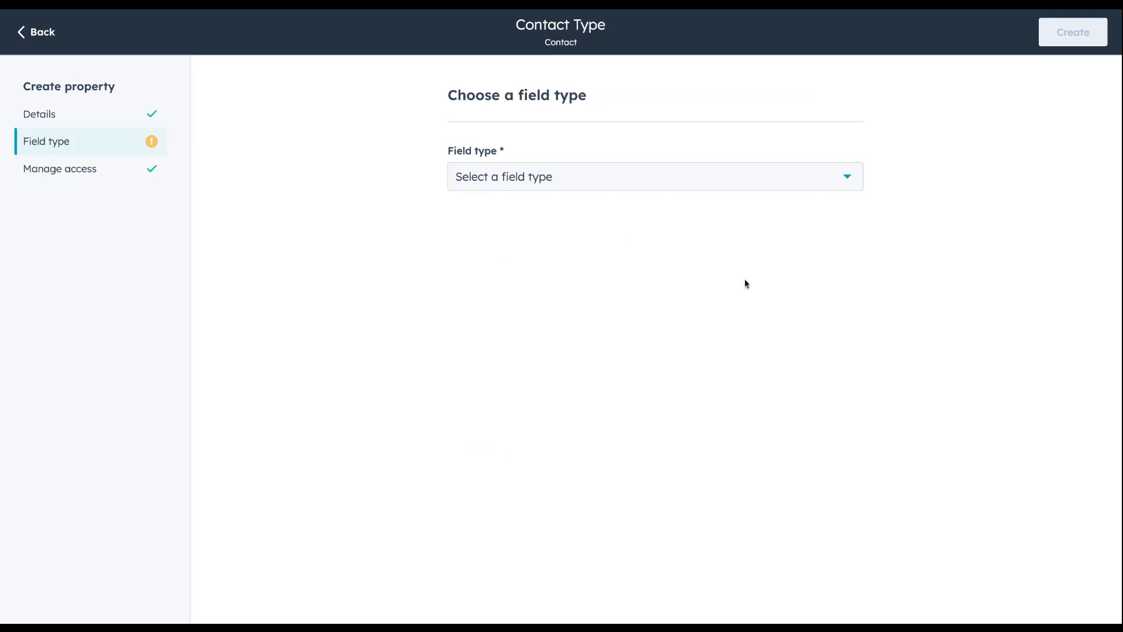
{"action": "left_click", "coordinate": [848, 179]}
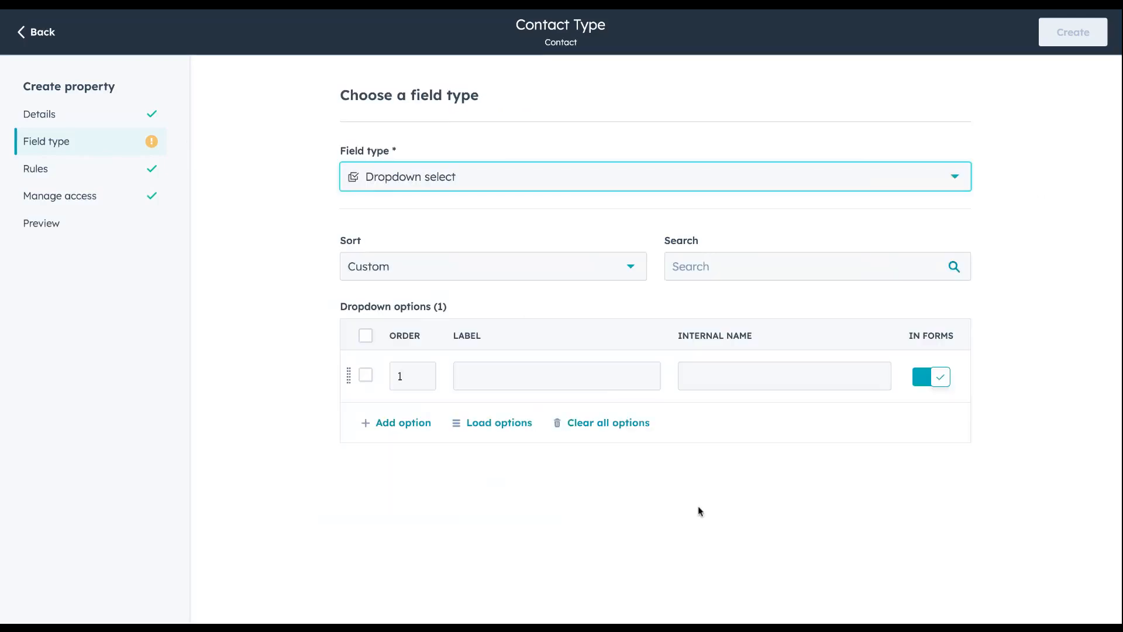
{"action": "left_click", "coordinate": [697, 505]}
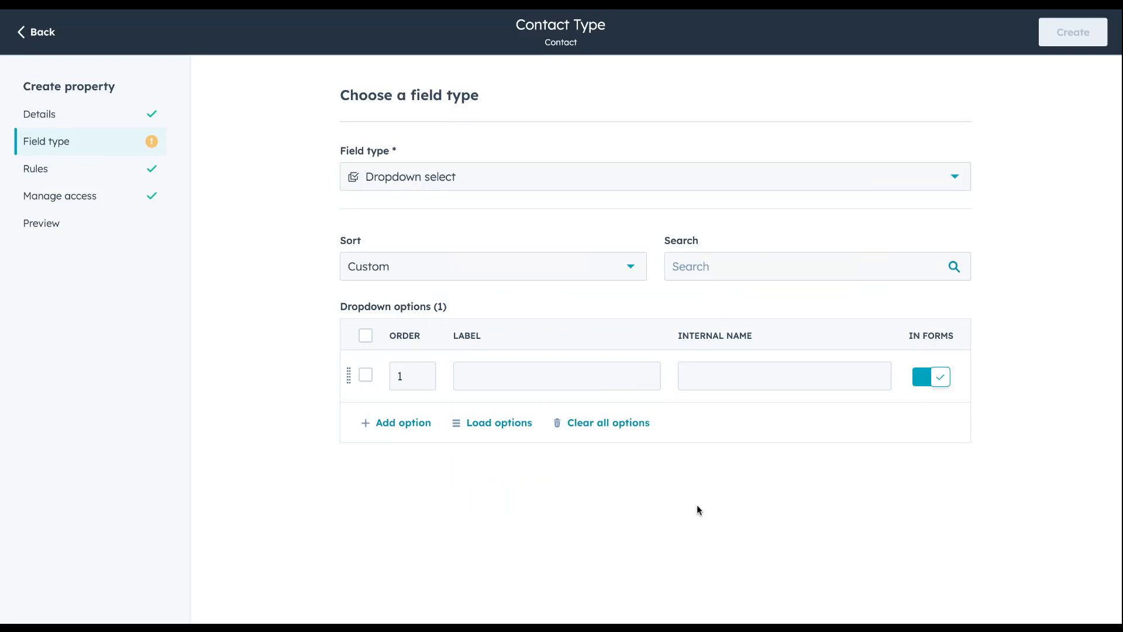
{"action": "left_click", "coordinate": [499, 371]}
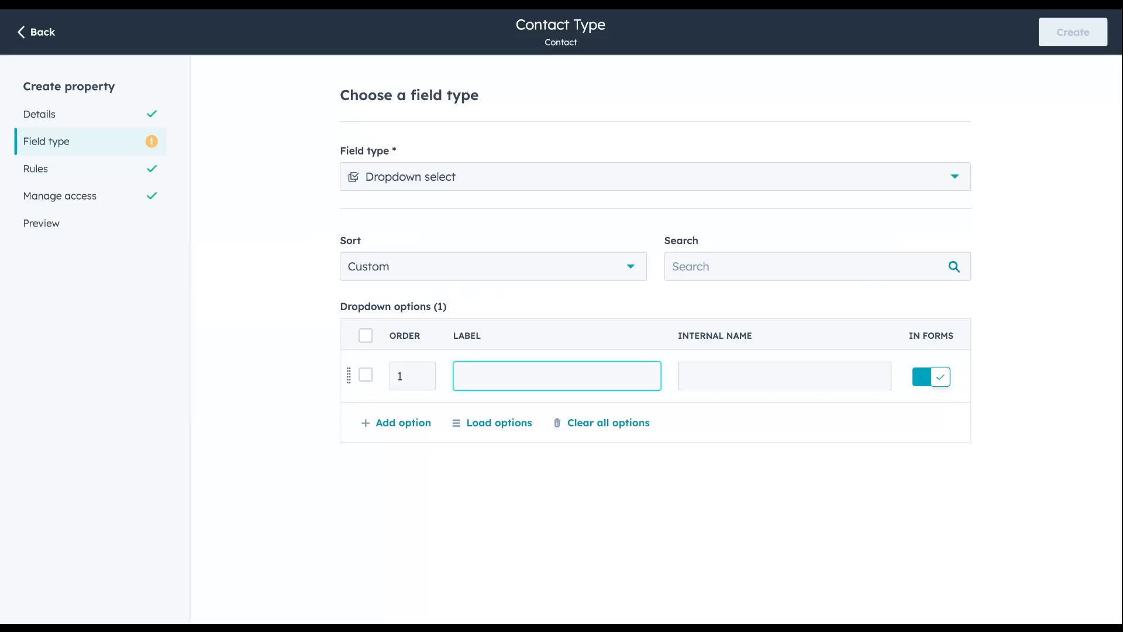
{"action": "left_click", "coordinate": [501, 427]}
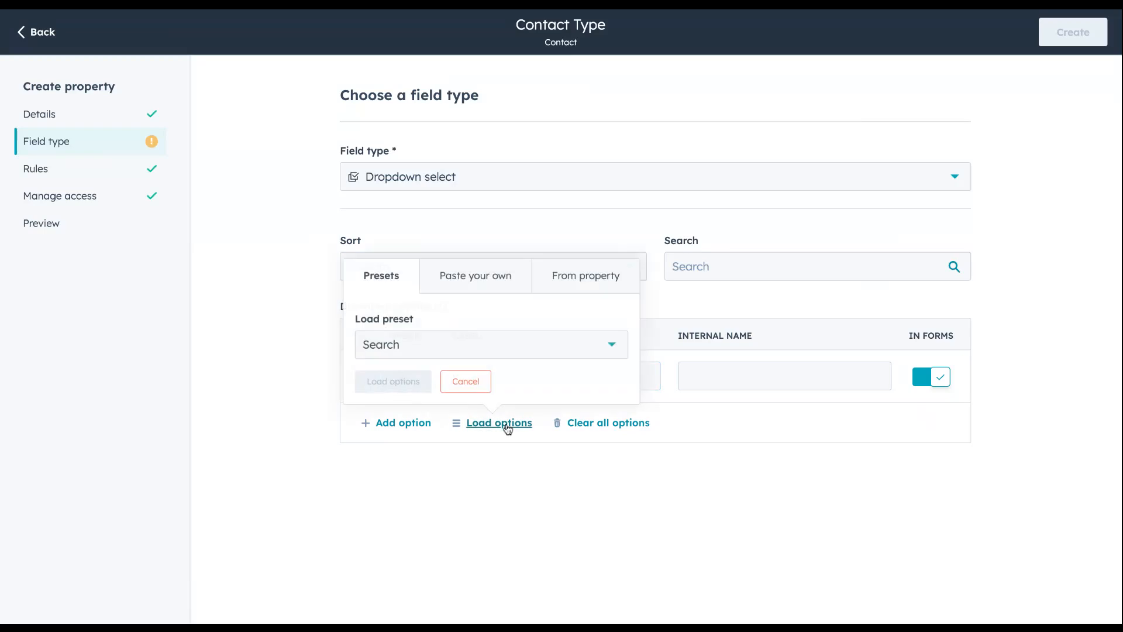
{"action": "left_click", "coordinate": [480, 285]}
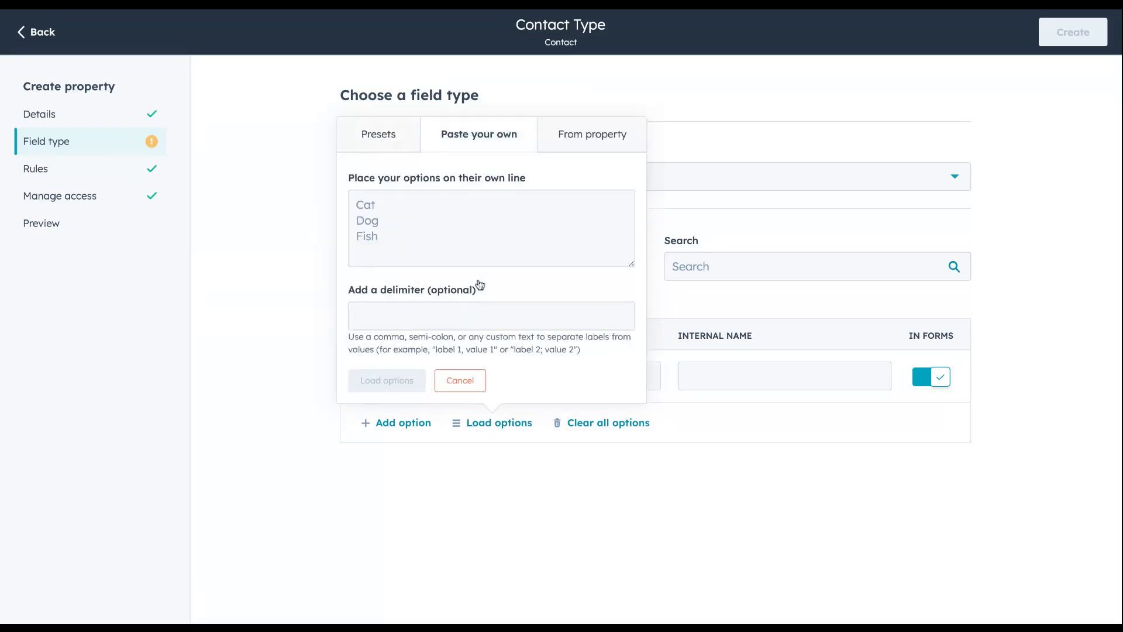
{"action": "left_click", "coordinate": [400, 219]}
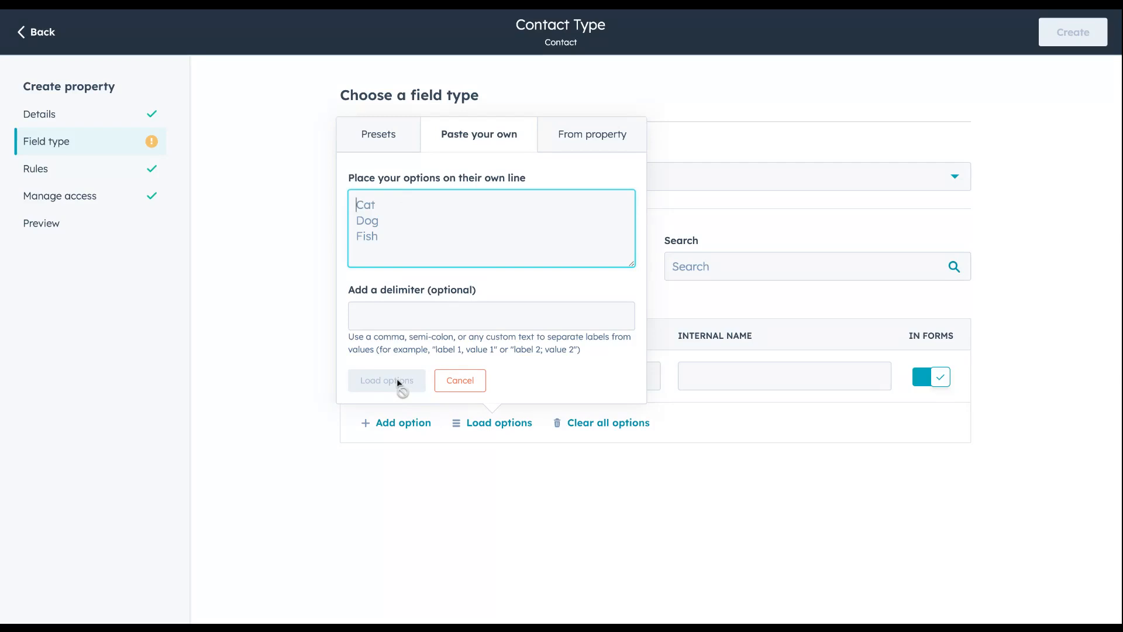
{"action": "left_click", "coordinate": [466, 380]}
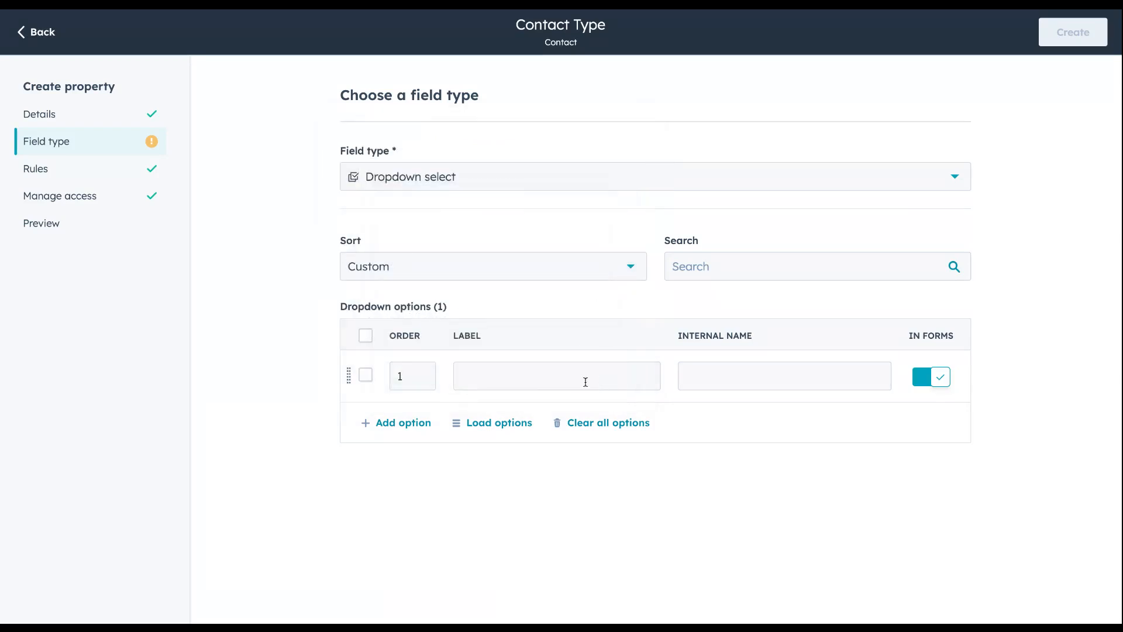
Enter Prospect and Customer as the first two dropdown options of the Contact Type property
{"action": "left_click", "coordinate": [582, 381]}
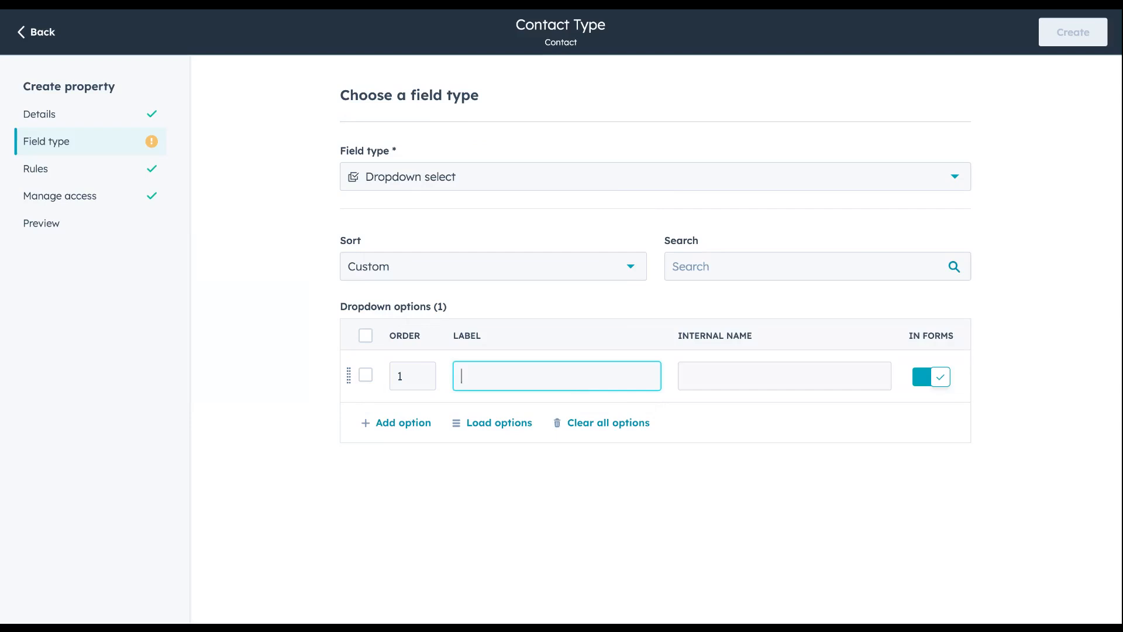
{"action": "type", "text": "Prospect"}
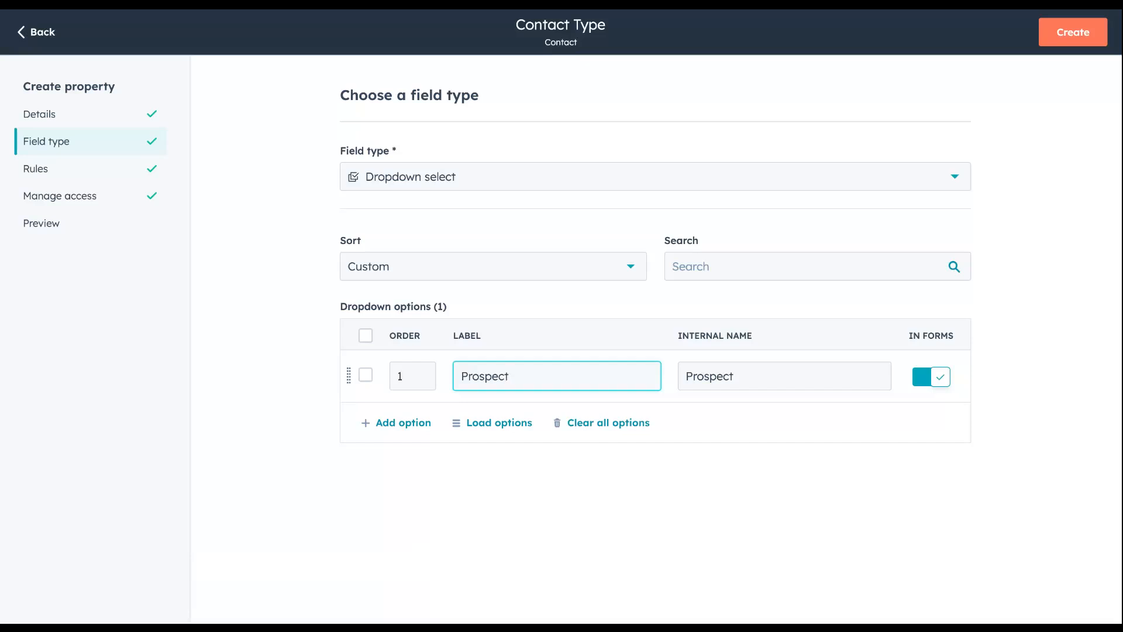
{"action": "key", "text": "Return"}
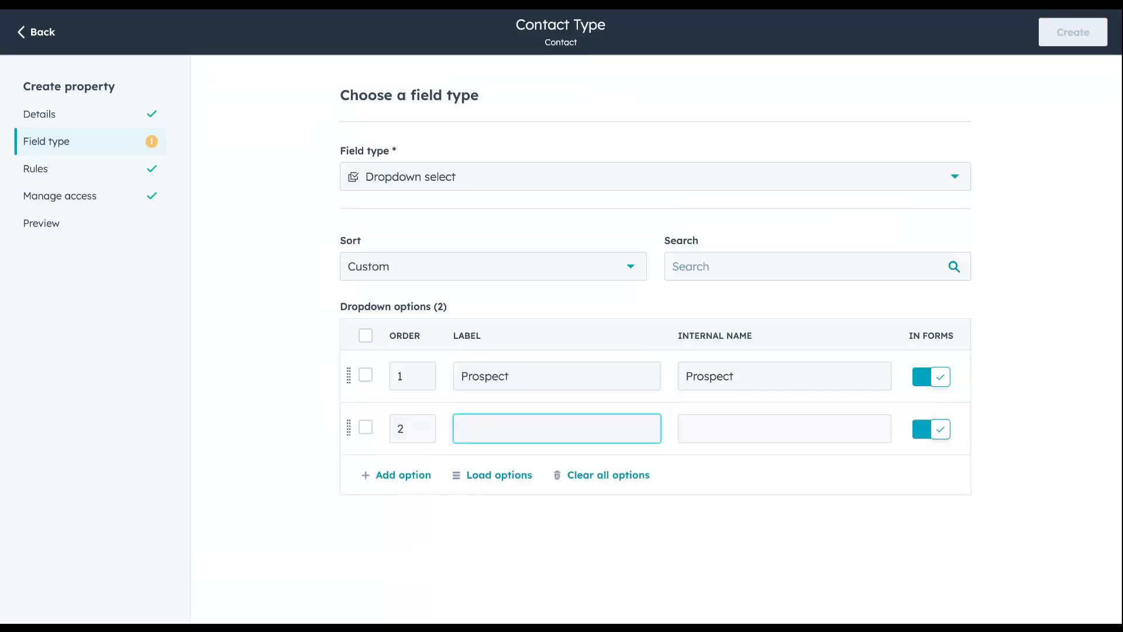
{"action": "type", "text": "Customer"}
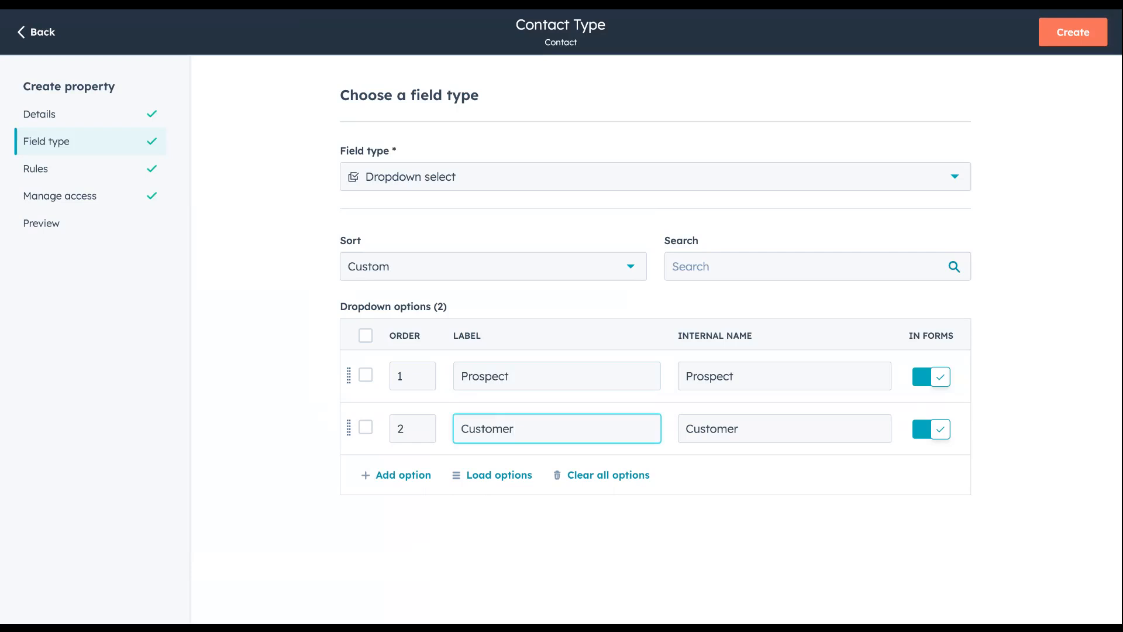
Add the dropdown options Realtor, Vendor and Other, and create the Contact Type property
{"action": "key", "text": "Return"}
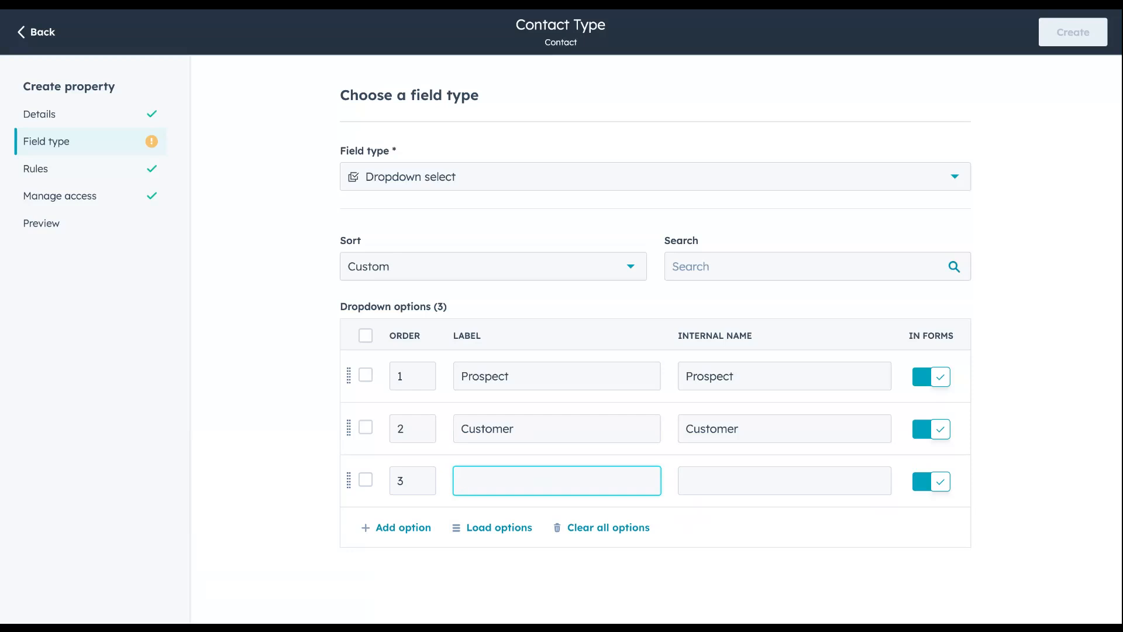
{"action": "type", "text": "Realtor"}
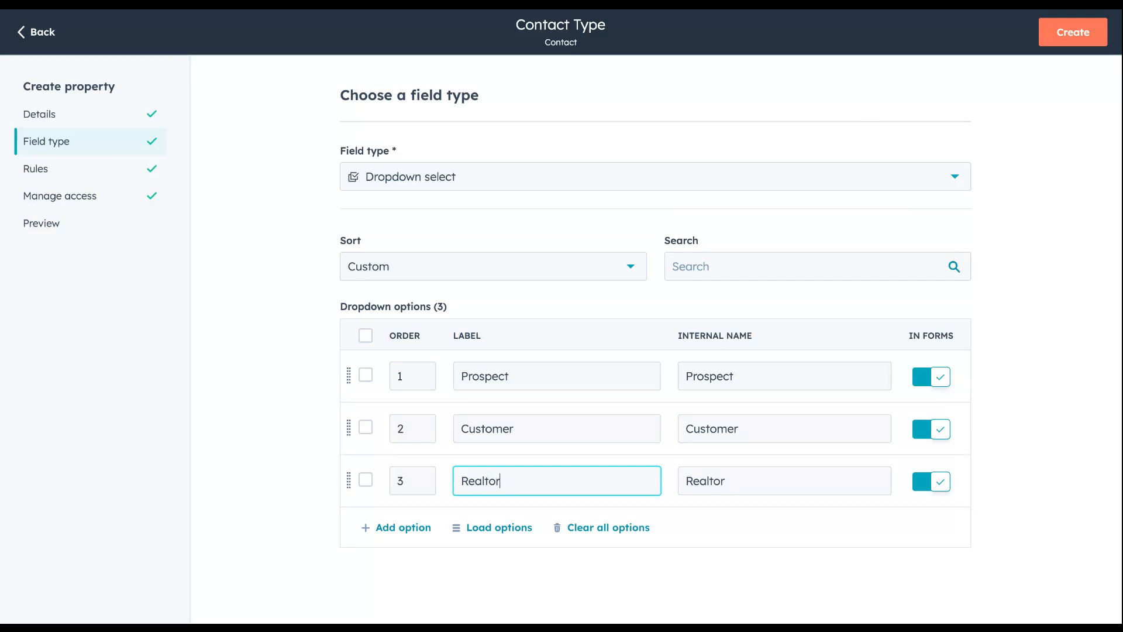
{"action": "key", "text": "Return"}
{"action": "type", "text": "Vendor"}
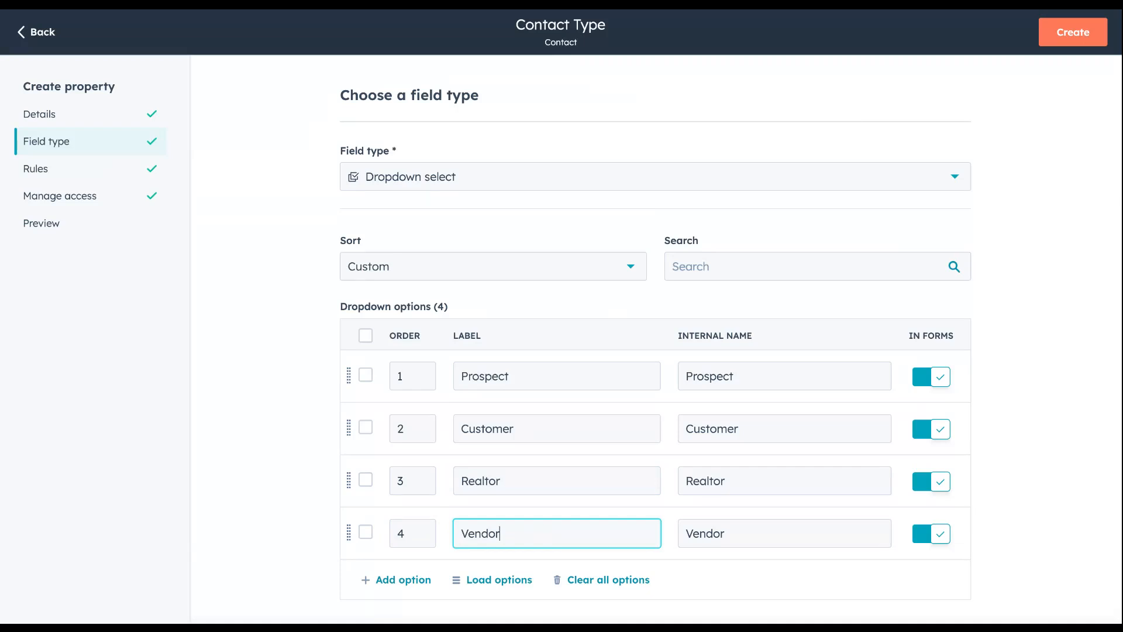
{"action": "key", "text": "Return"}
{"action": "type", "text": "O"}
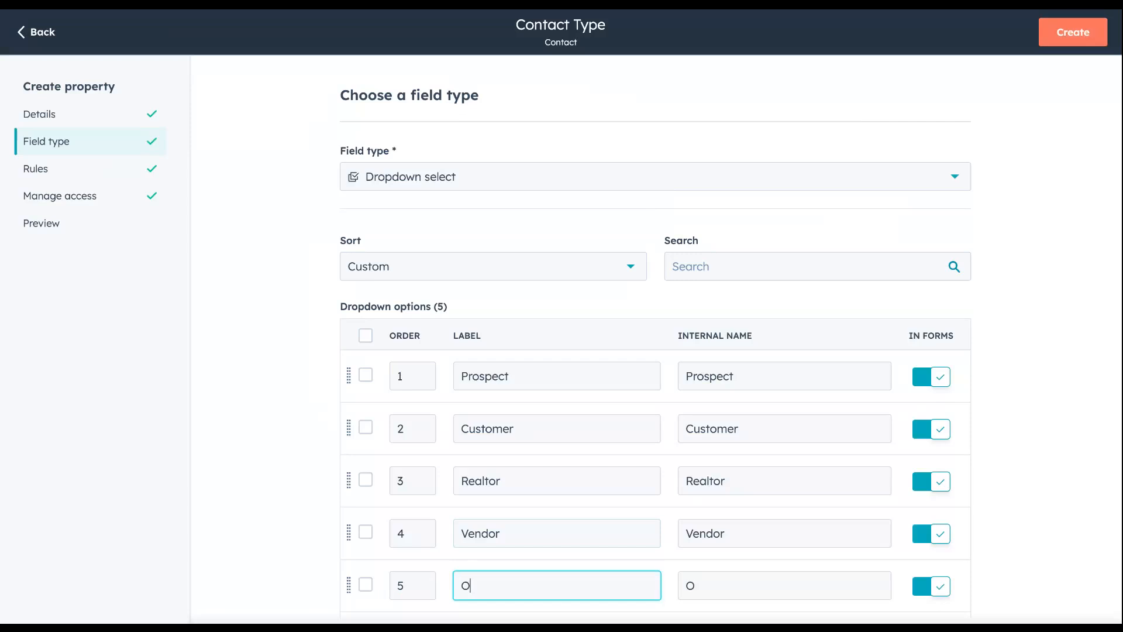
{"action": "type", "text": "th"}
{"action": "type", "text": "er"}
{"action": "left_click", "coordinate": [1062, 35]}
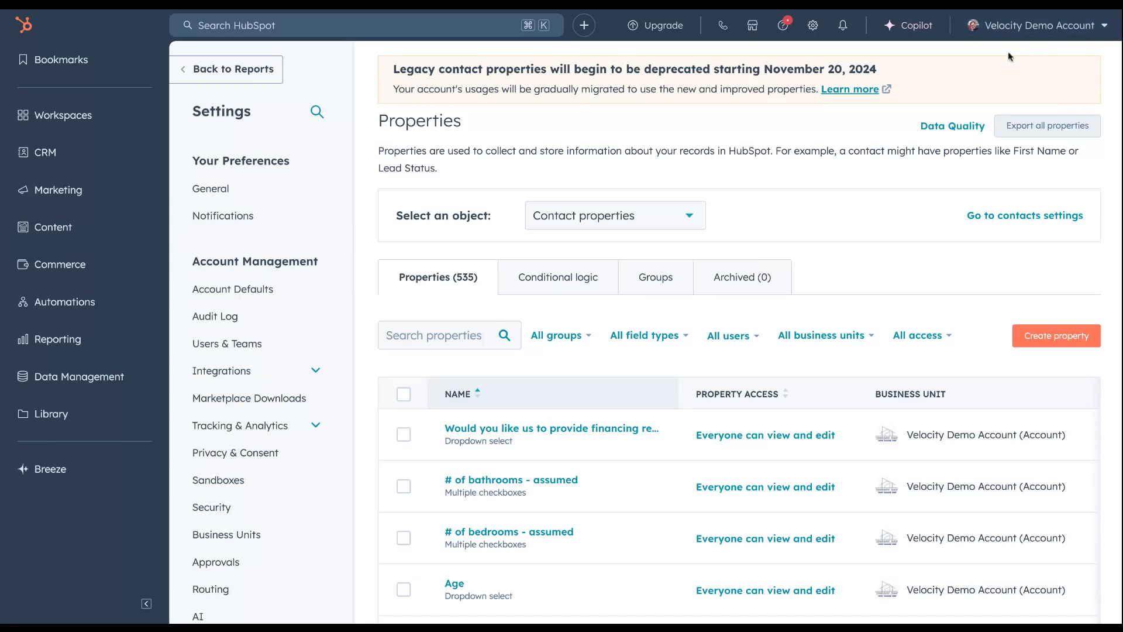
Start a new contact-based active list in the CRM lists, named "Contact Type: Prospects"
{"action": "left_click", "coordinate": [73, 158]}
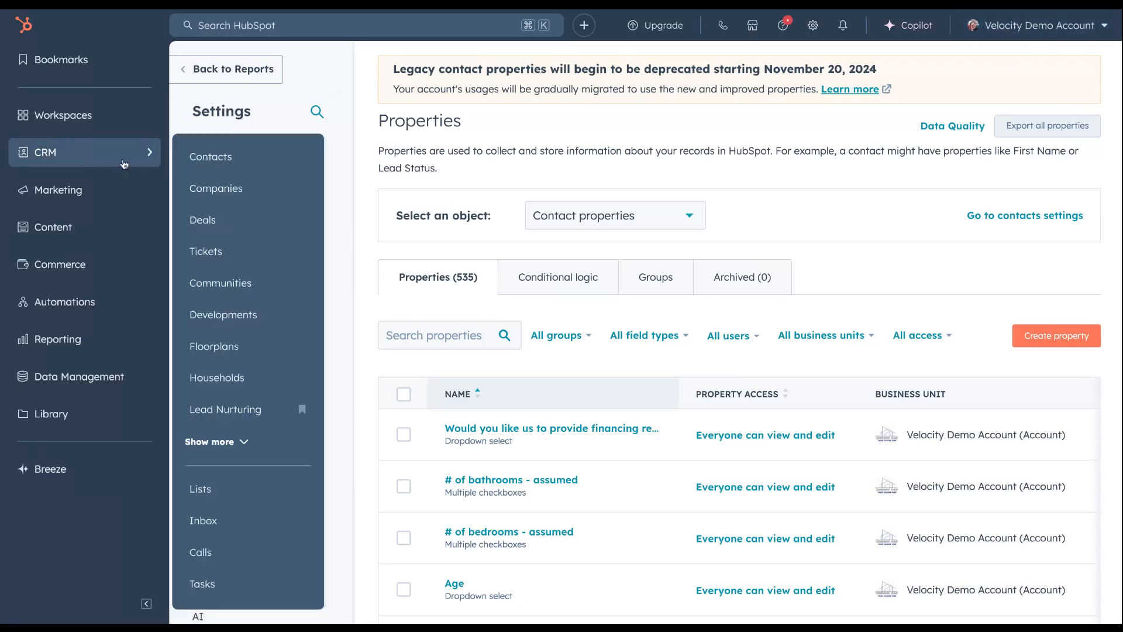
{"action": "left_click", "coordinate": [222, 497]}
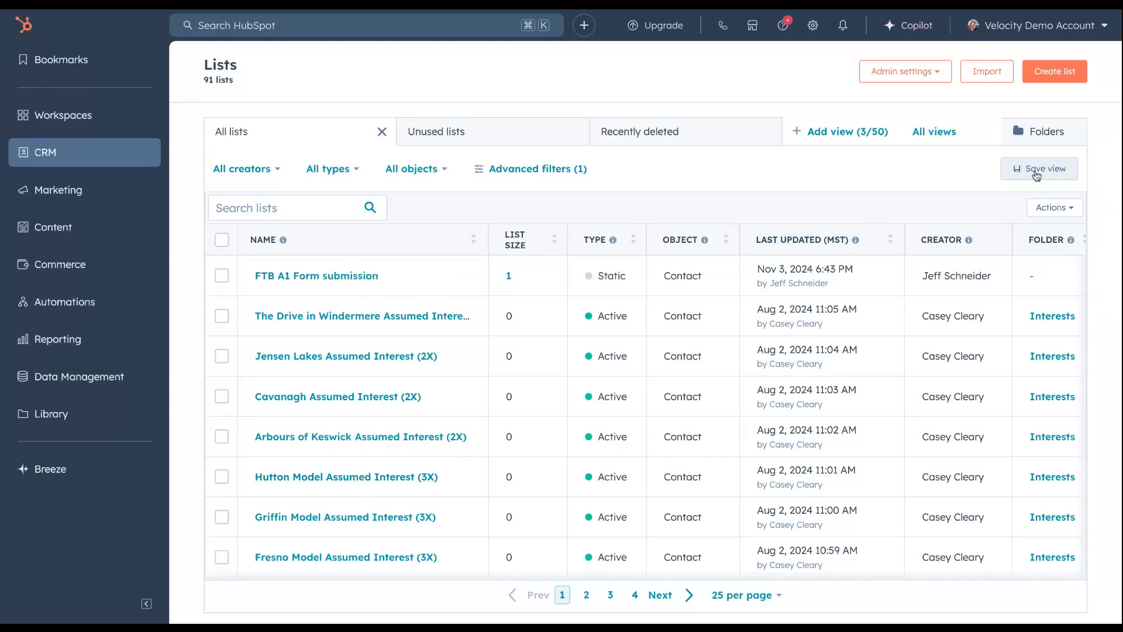
{"action": "left_click", "coordinate": [1055, 78]}
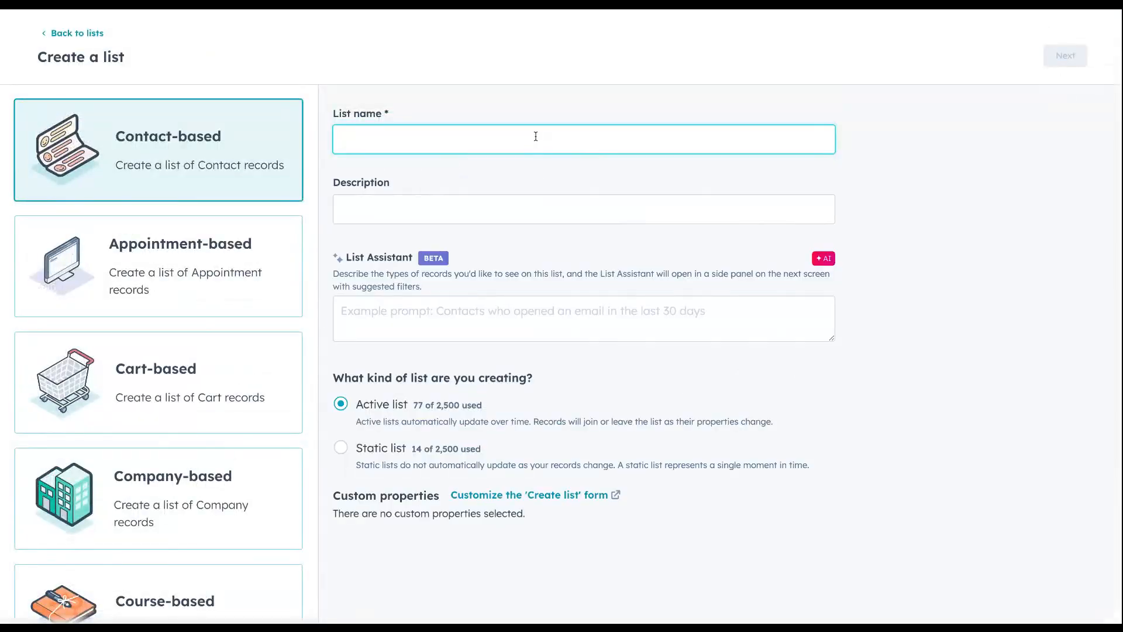
{"action": "left_click", "coordinate": [535, 136]}
{"action": "type", "text": "Contact Type: Prosp"}
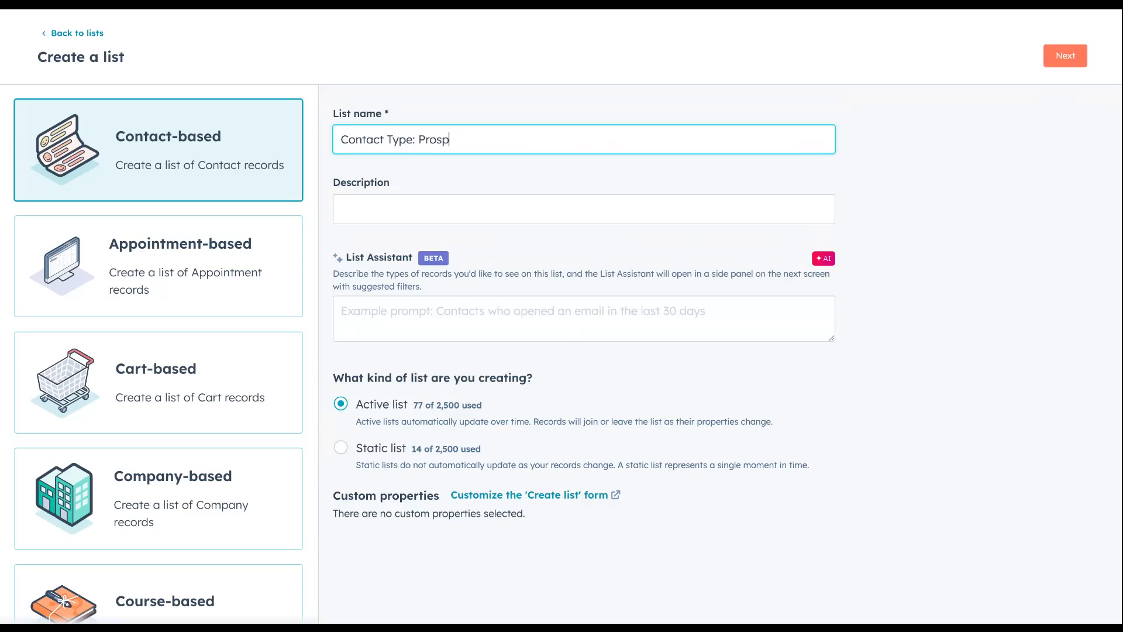
{"action": "type", "text": "ects"}
{"action": "left_click", "coordinate": [1073, 56]}
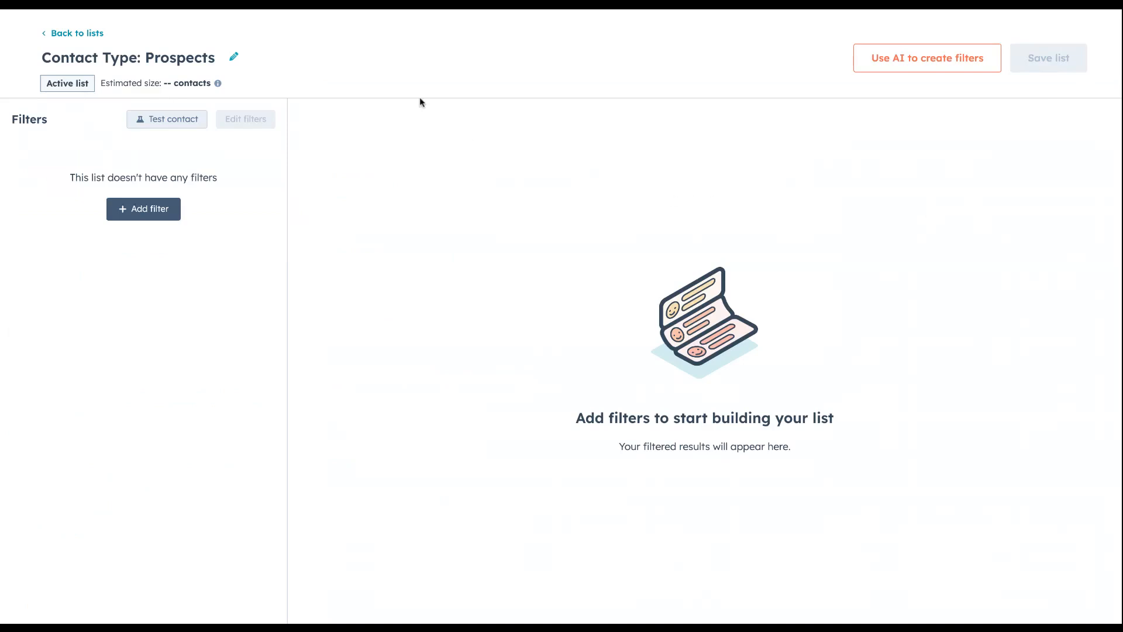
Add a filter on the Contact Type contact property to the Prospects list
{"action": "left_click", "coordinate": [150, 211]}
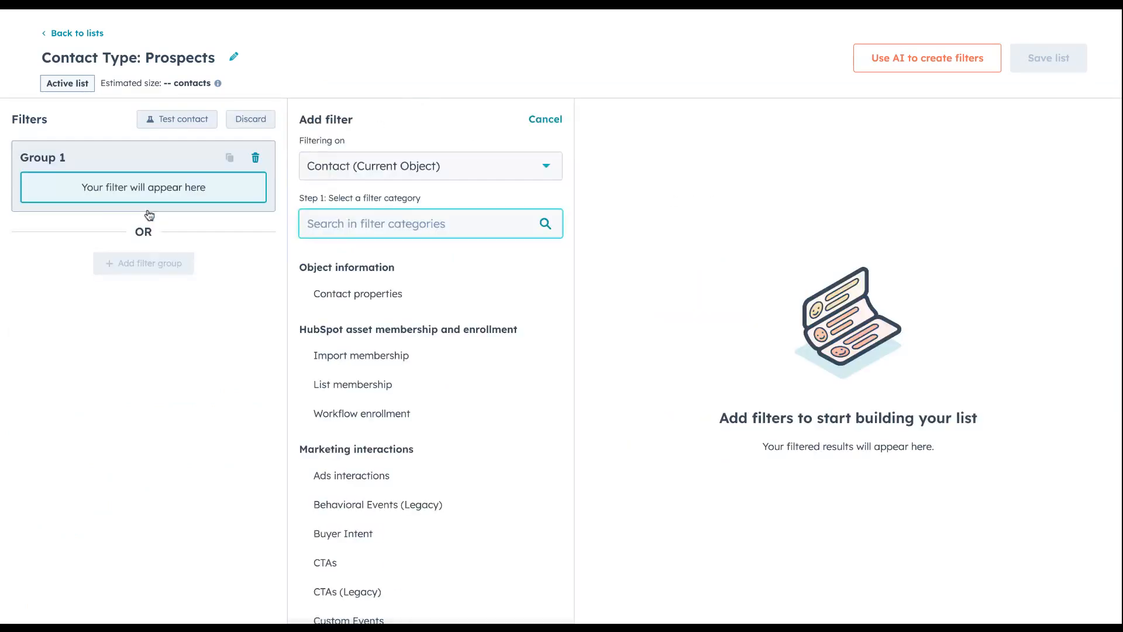
{"action": "left_click", "coordinate": [427, 303]}
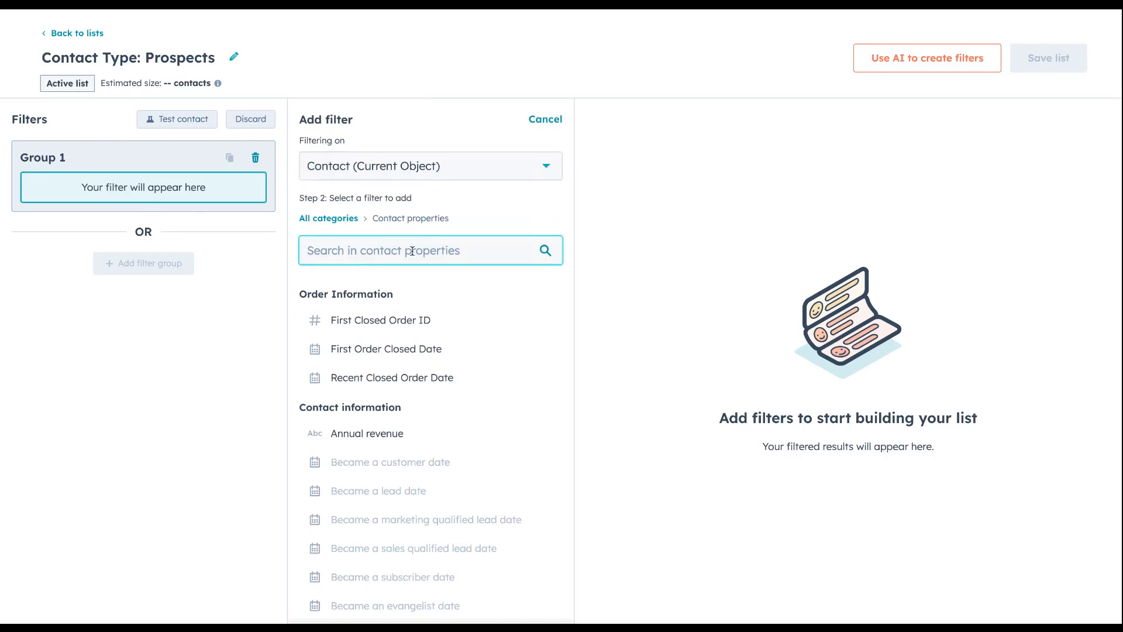
{"action": "type", "text": "contact yp"}
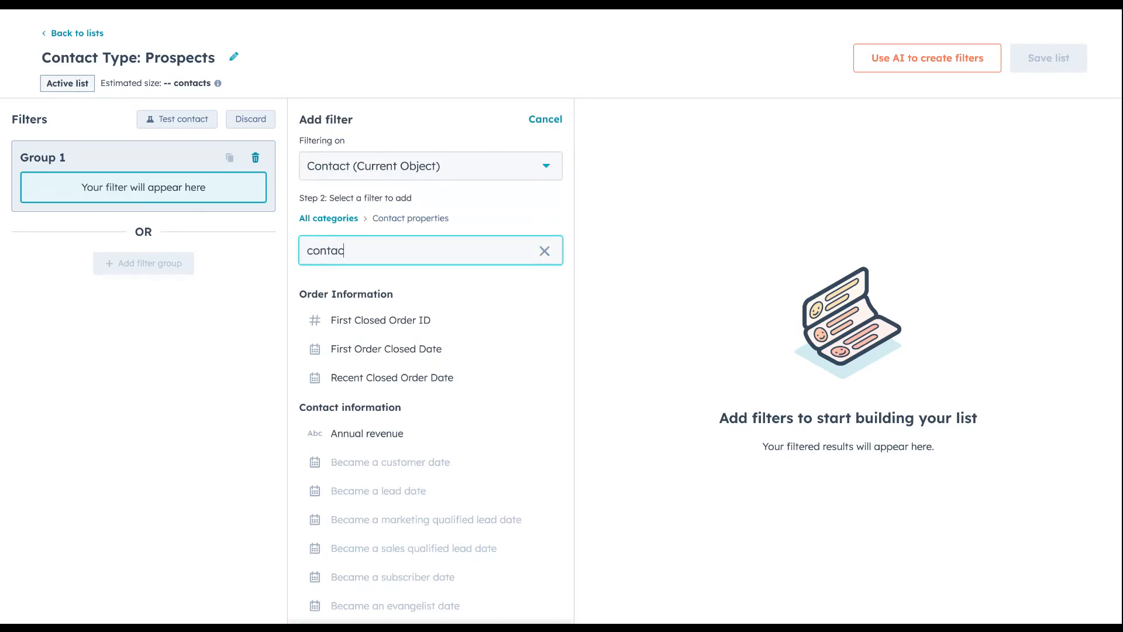
{"action": "key", "text": "BackSpace"}
{"action": "key", "text": "BackSpace"}
{"action": "type", "text": "typ"}
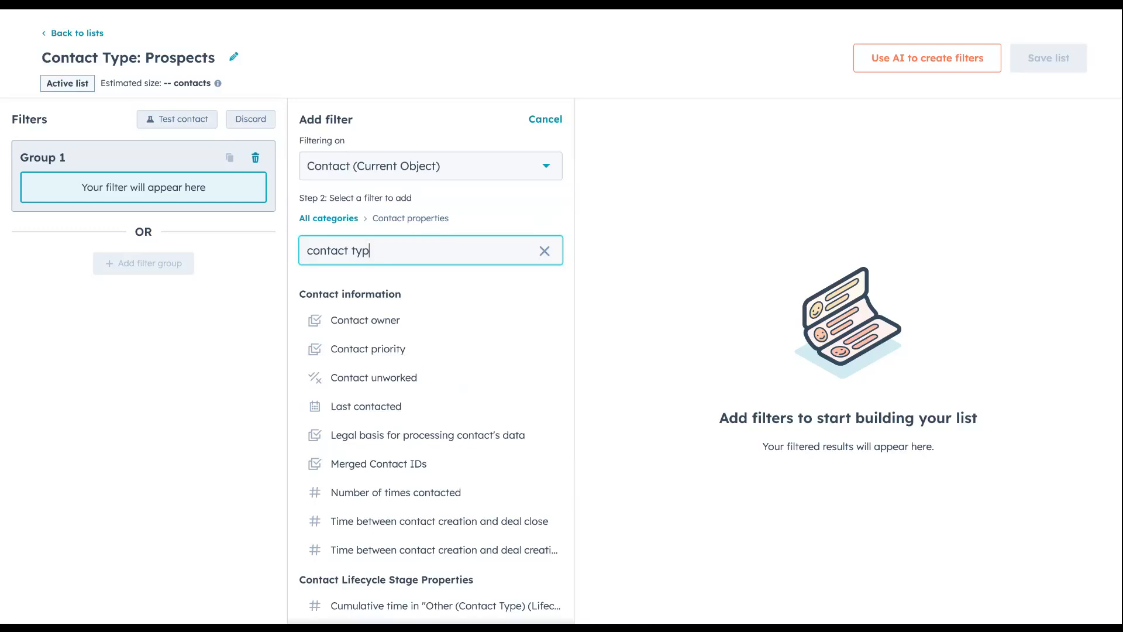
{"action": "left_click", "coordinate": [381, 548]}
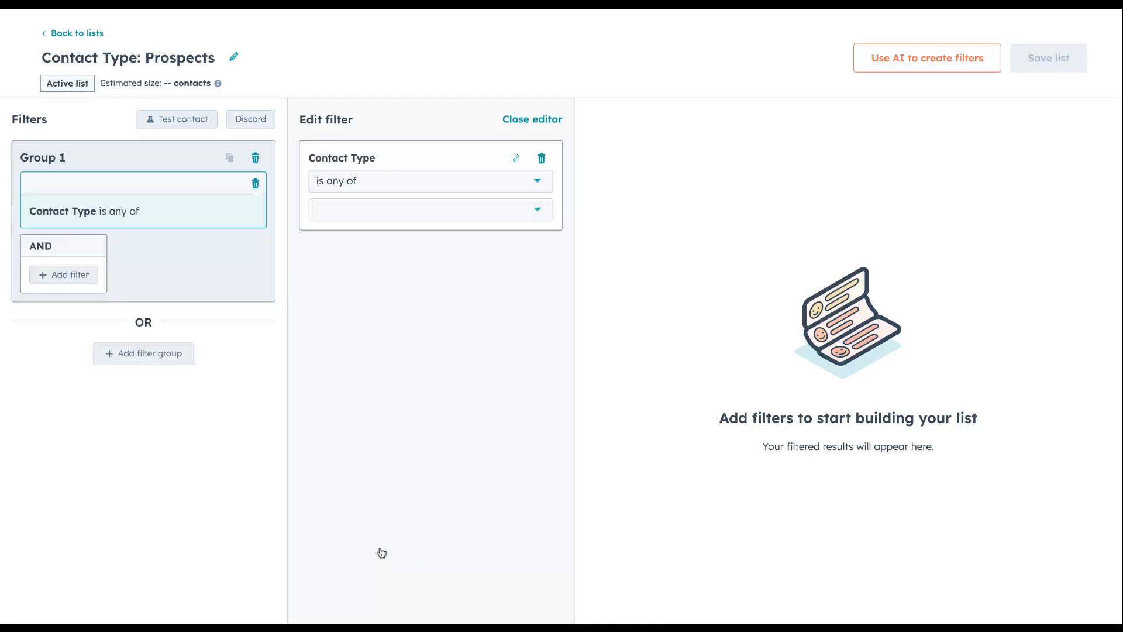
Set the Contact Type filter to is any of Prospect and save the list
{"action": "left_click", "coordinate": [537, 210]}
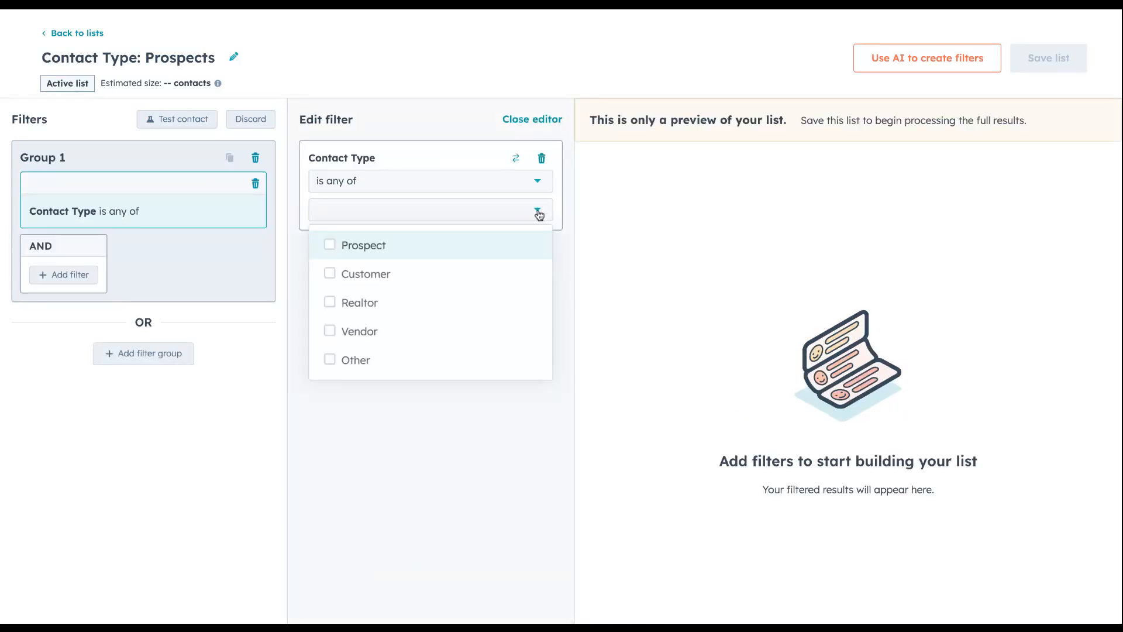
{"action": "left_click", "coordinate": [329, 250]}
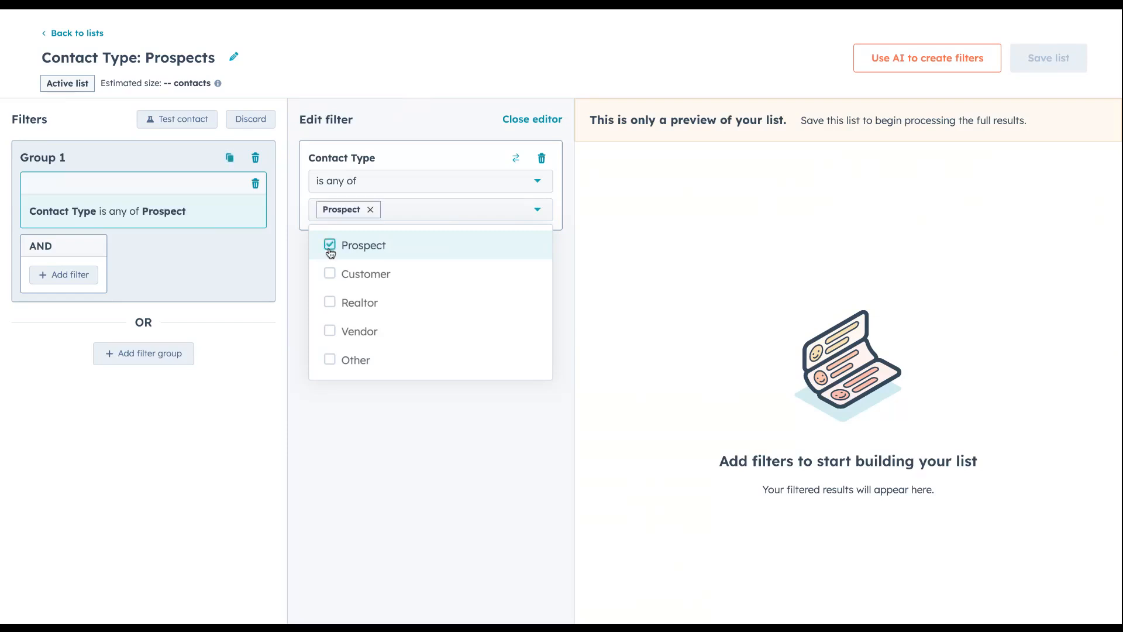
{"action": "left_click", "coordinate": [544, 122]}
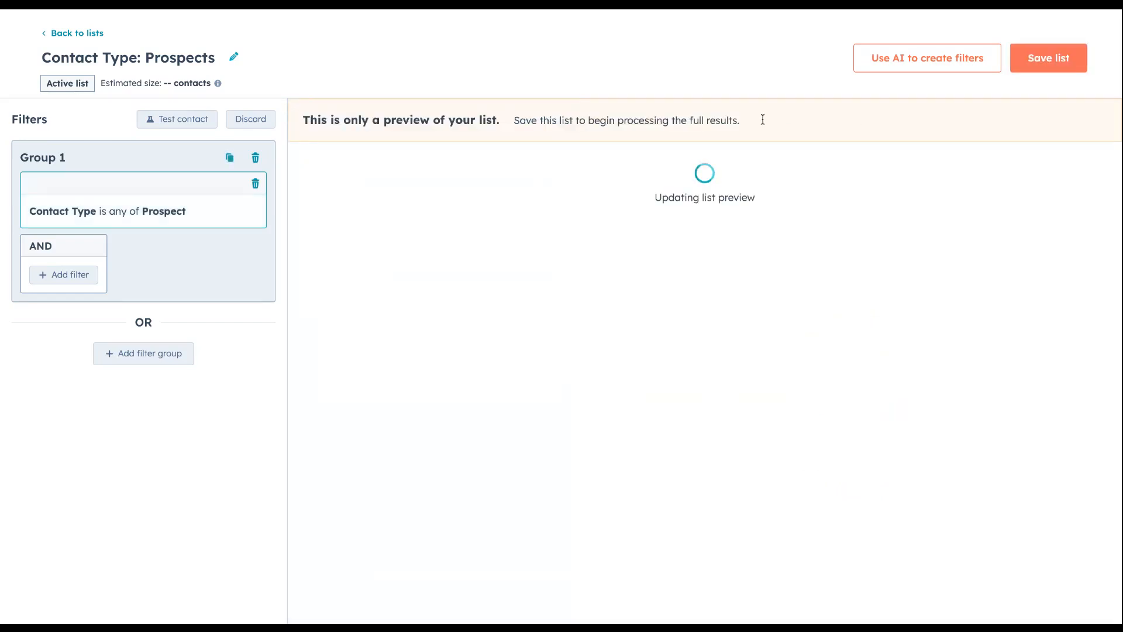
{"action": "left_click", "coordinate": [1048, 57]}
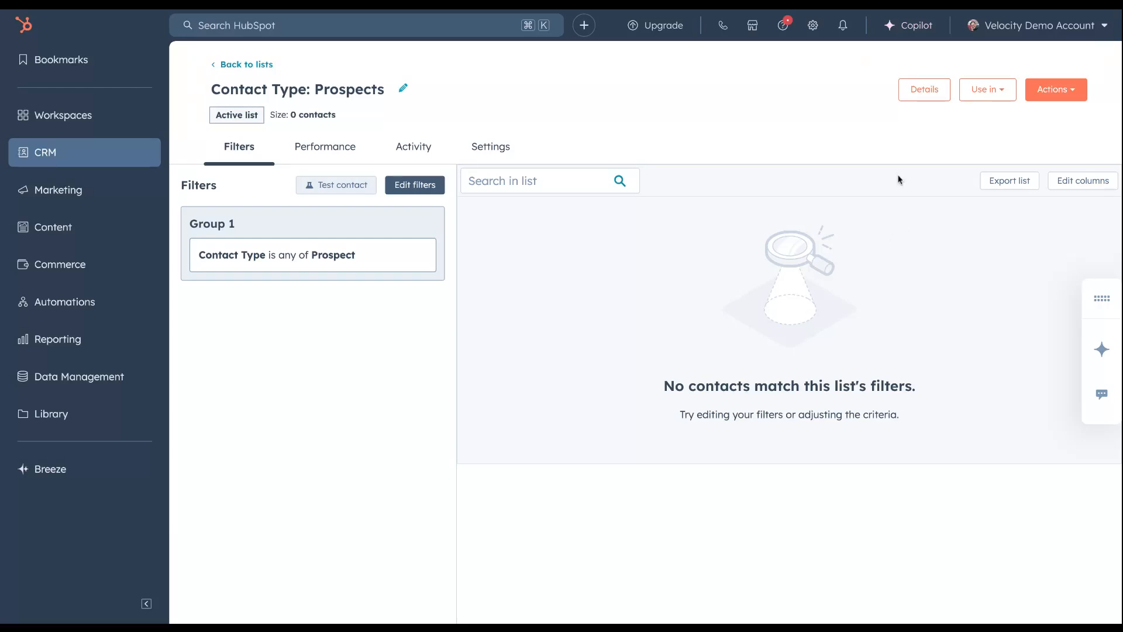
Clone the Prospects list as an active list named "Contact Type: Customers"
{"action": "left_click", "coordinate": [1074, 90]}
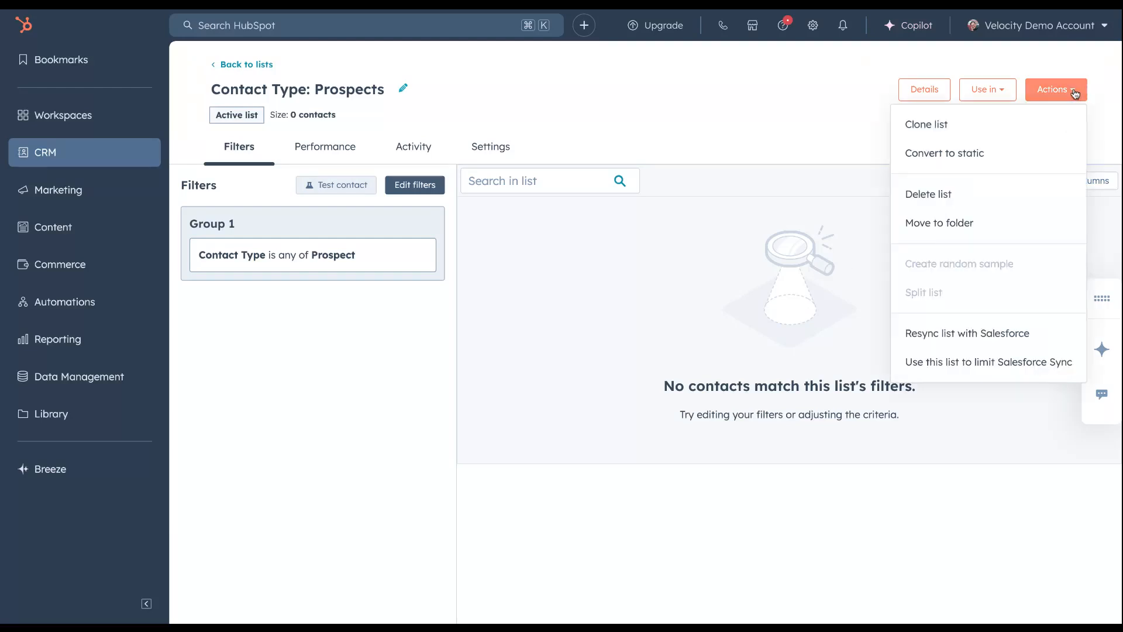
{"action": "left_click", "coordinate": [936, 131]}
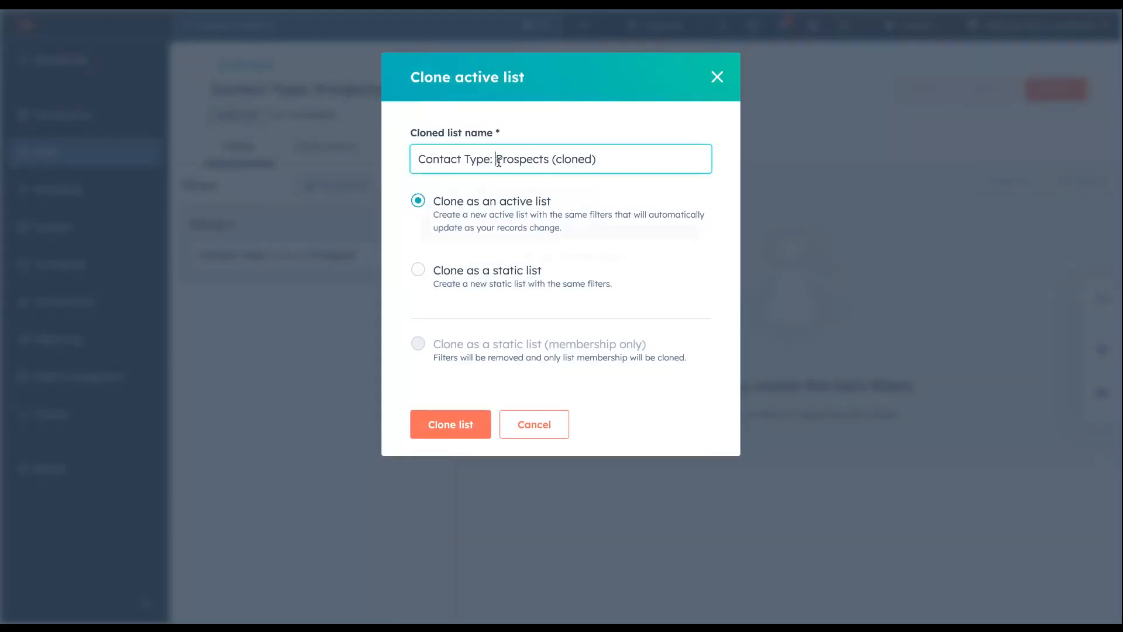
{"action": "left_click_drag", "start_coordinate": [495, 161], "coordinate": [637, 163]}
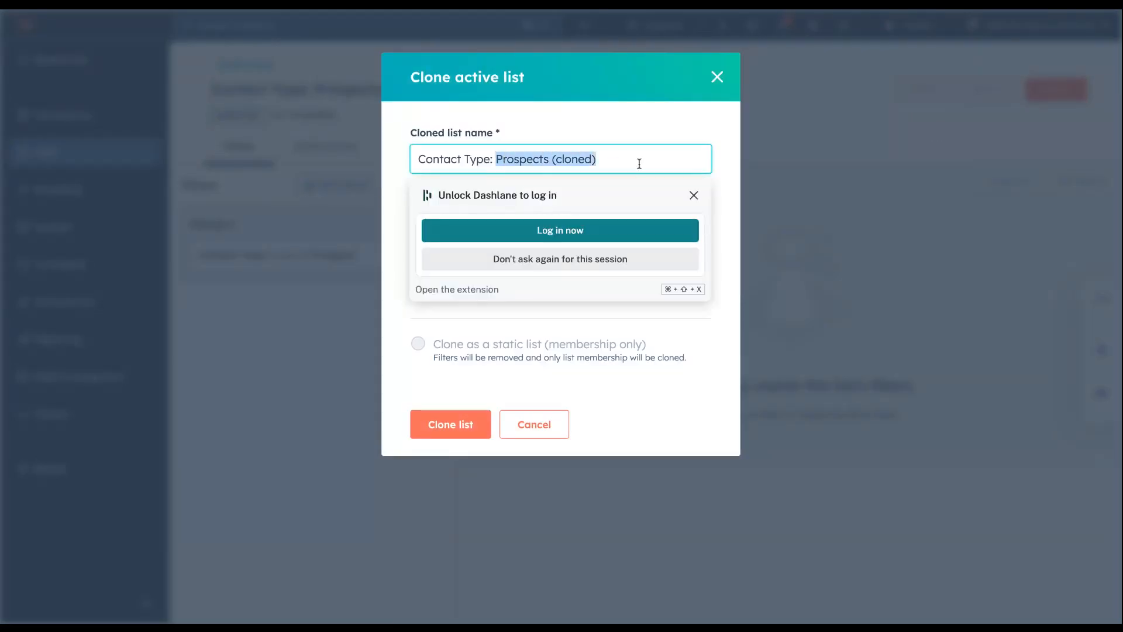
{"action": "type", "text": "Customers"}
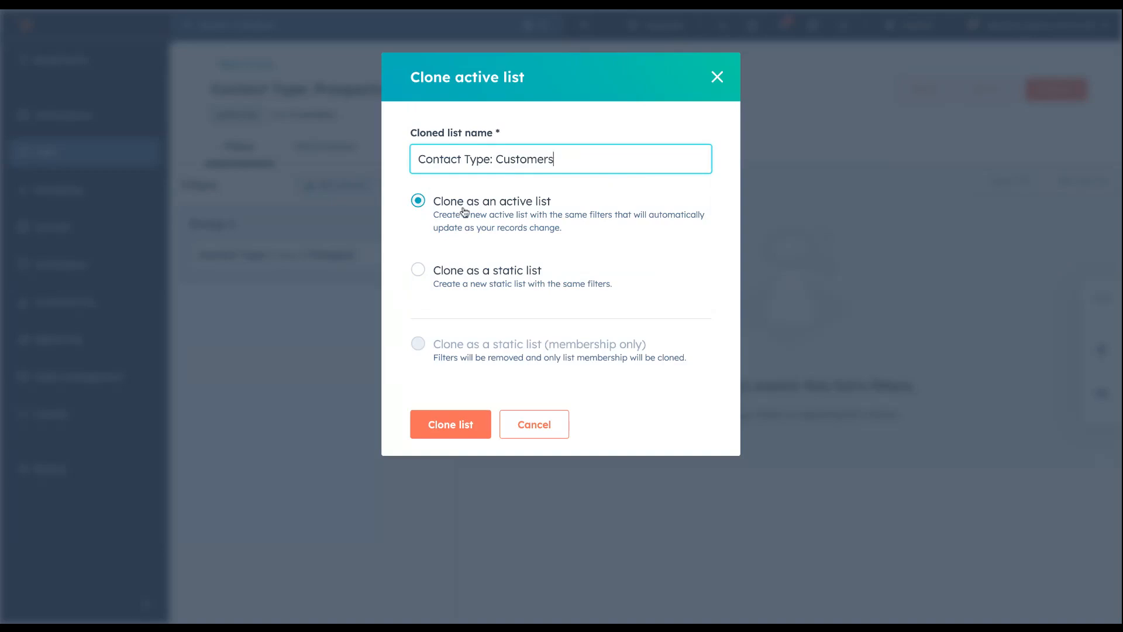
{"action": "left_click", "coordinate": [459, 427]}
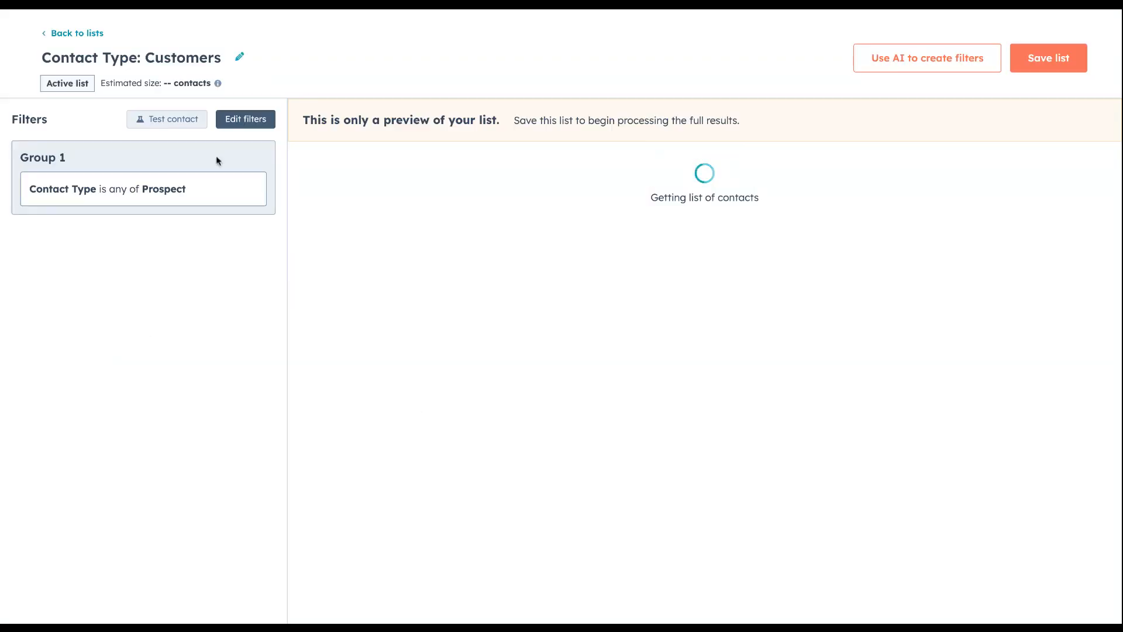
Change the Customers list's Contact Type filter to only Customer and save the list
{"action": "left_click", "coordinate": [246, 119]}
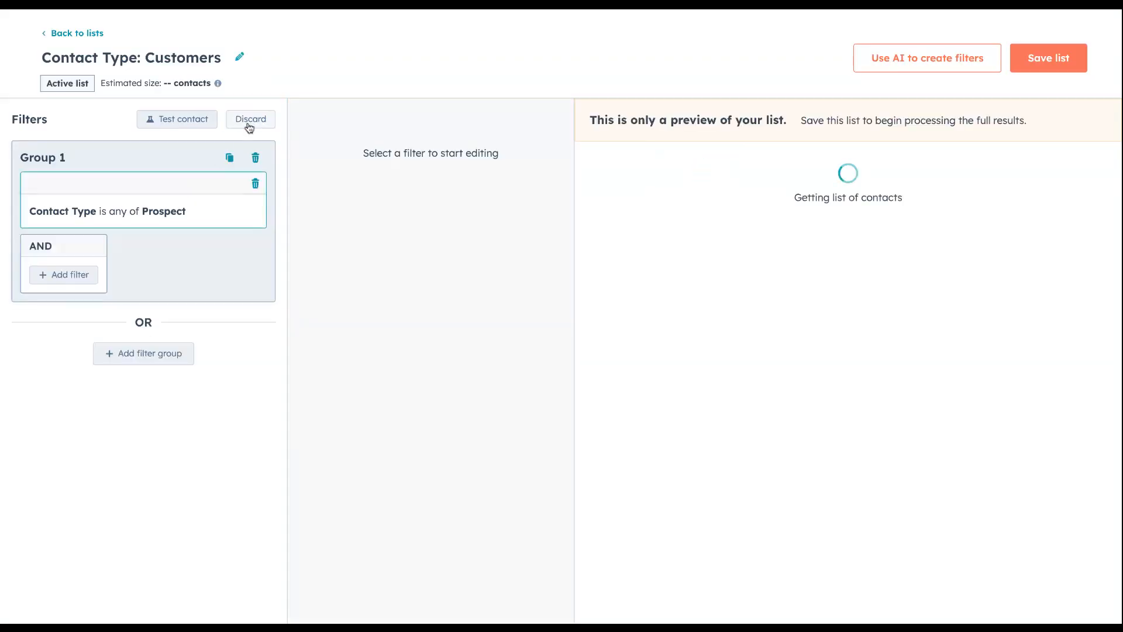
{"action": "left_click", "coordinate": [176, 212]}
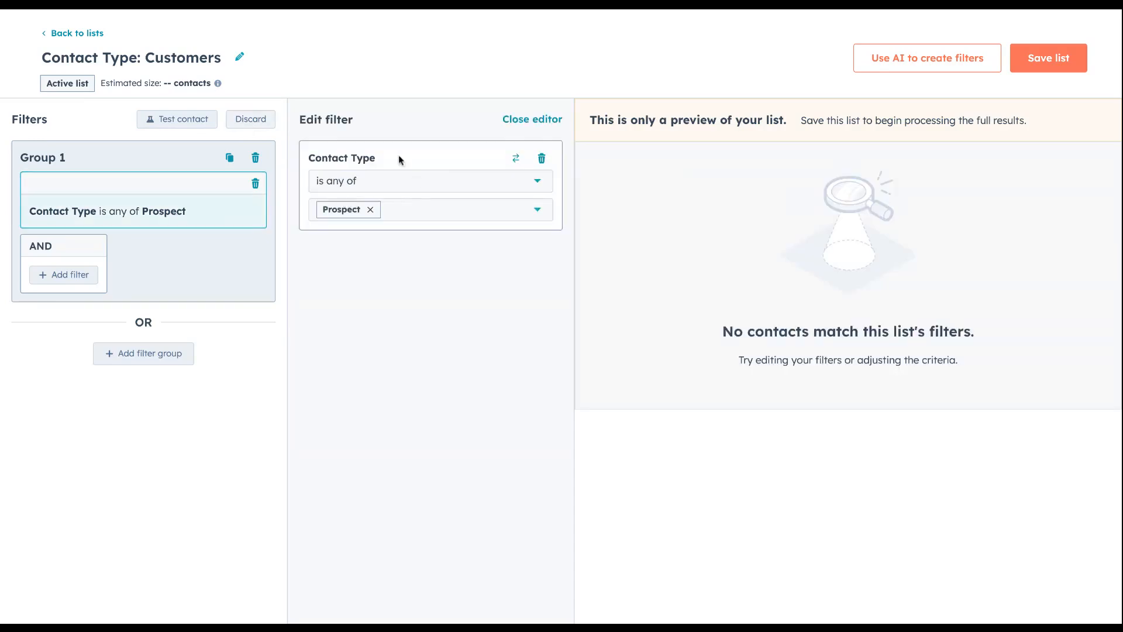
{"action": "left_click", "coordinate": [408, 215]}
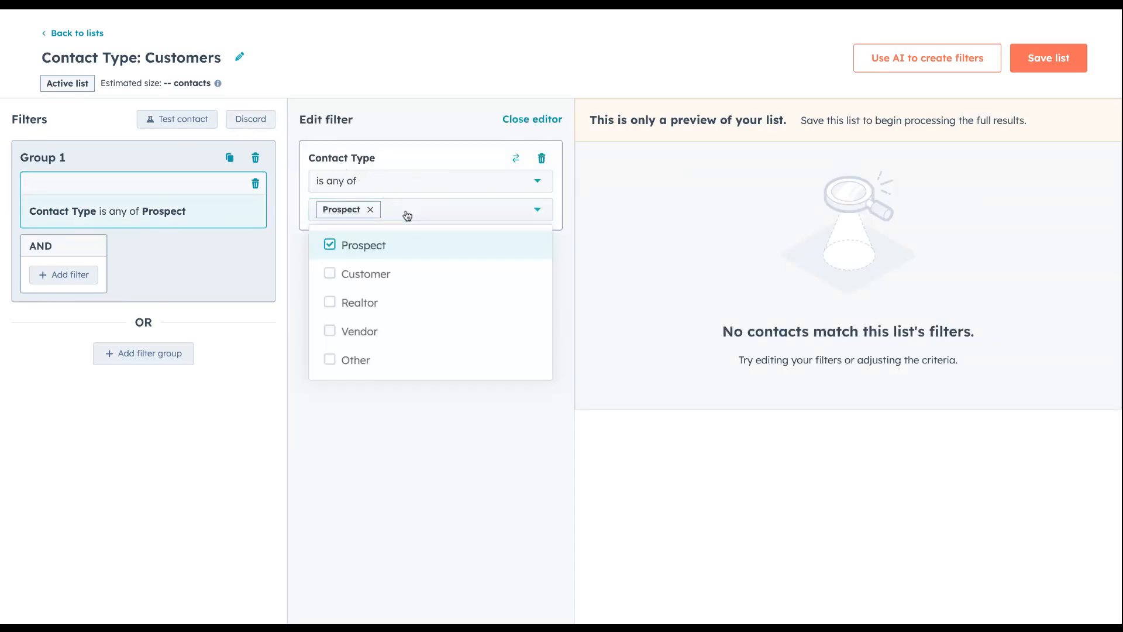
{"action": "left_click", "coordinate": [330, 274]}
{"action": "left_click", "coordinate": [330, 245]}
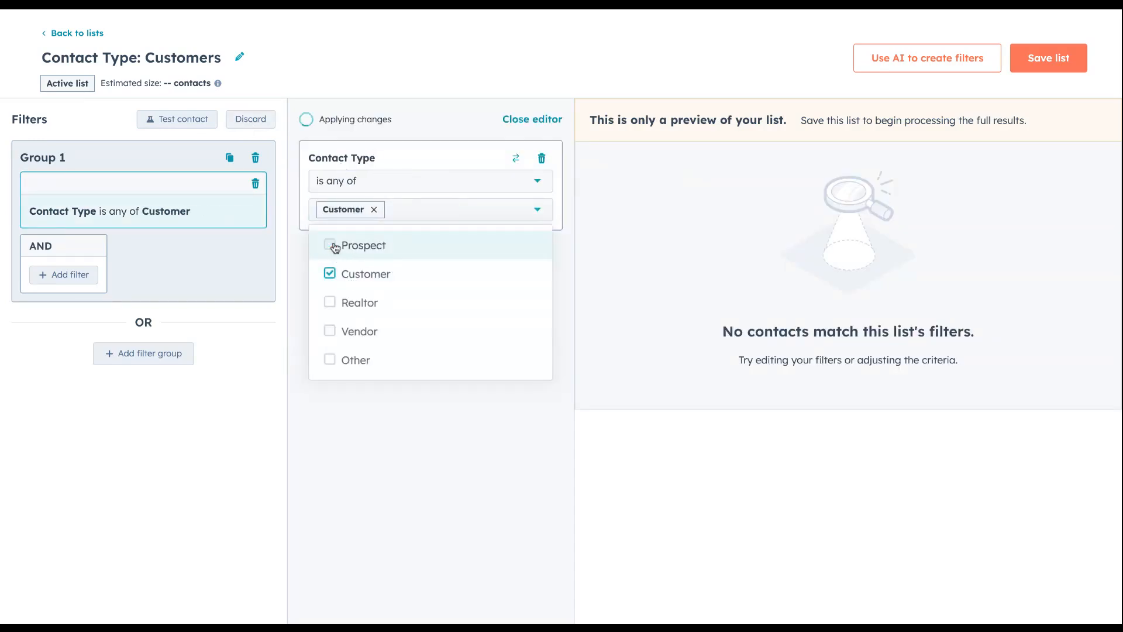
{"action": "left_click", "coordinate": [541, 122]}
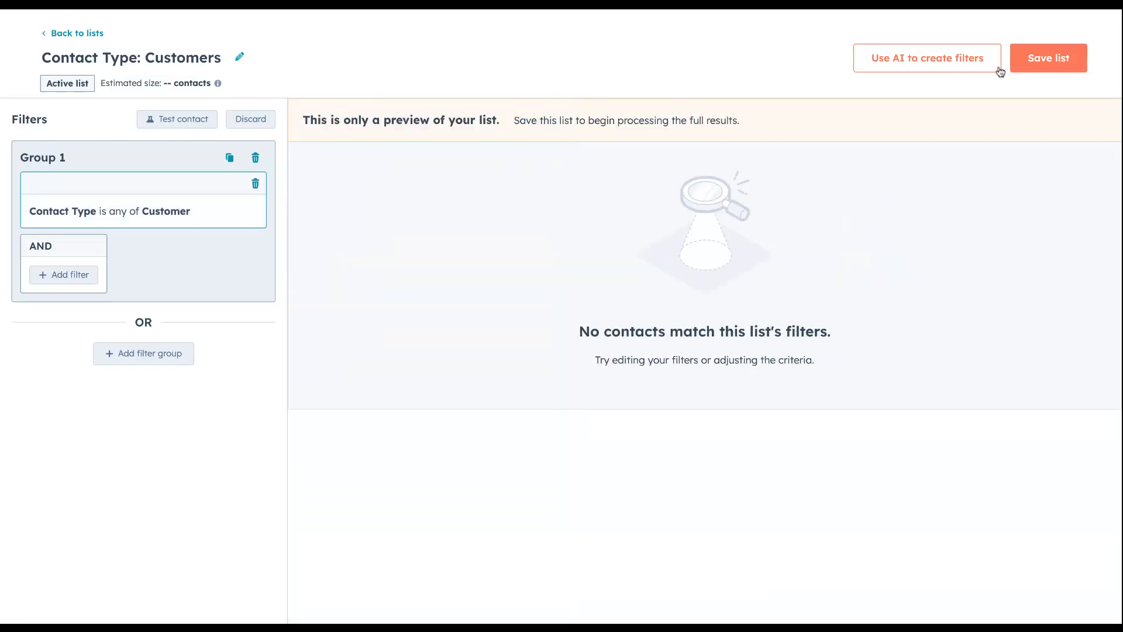
{"action": "left_click", "coordinate": [1047, 64]}
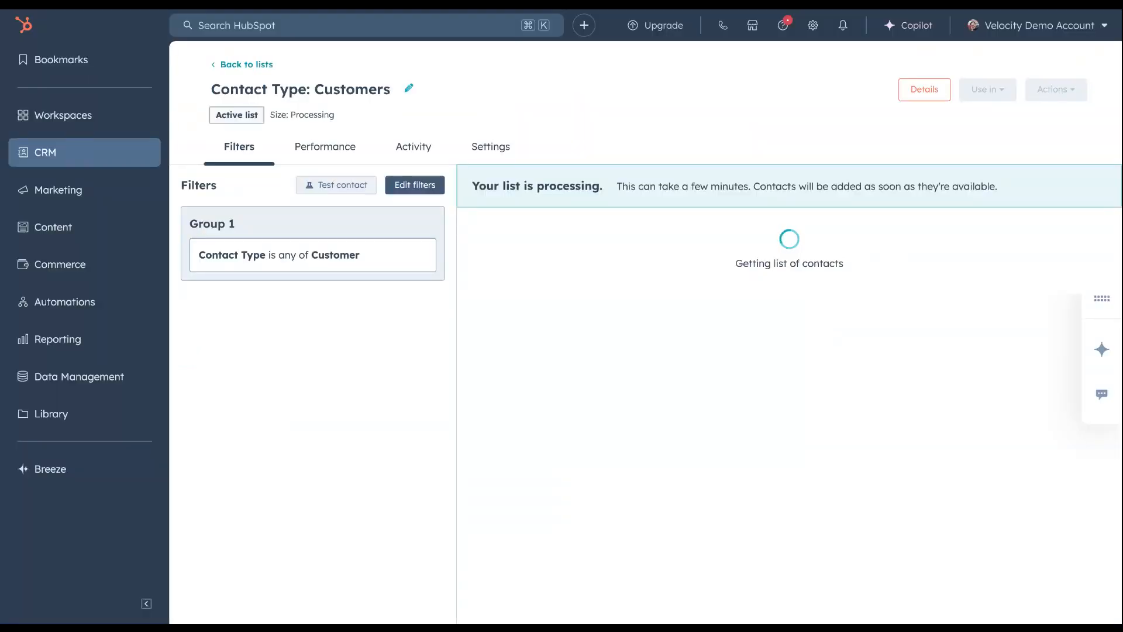
Clone the Customers list as an active list named "Contact Type: Realtors" and save it
{"action": "left_click", "coordinate": [1080, 93]}
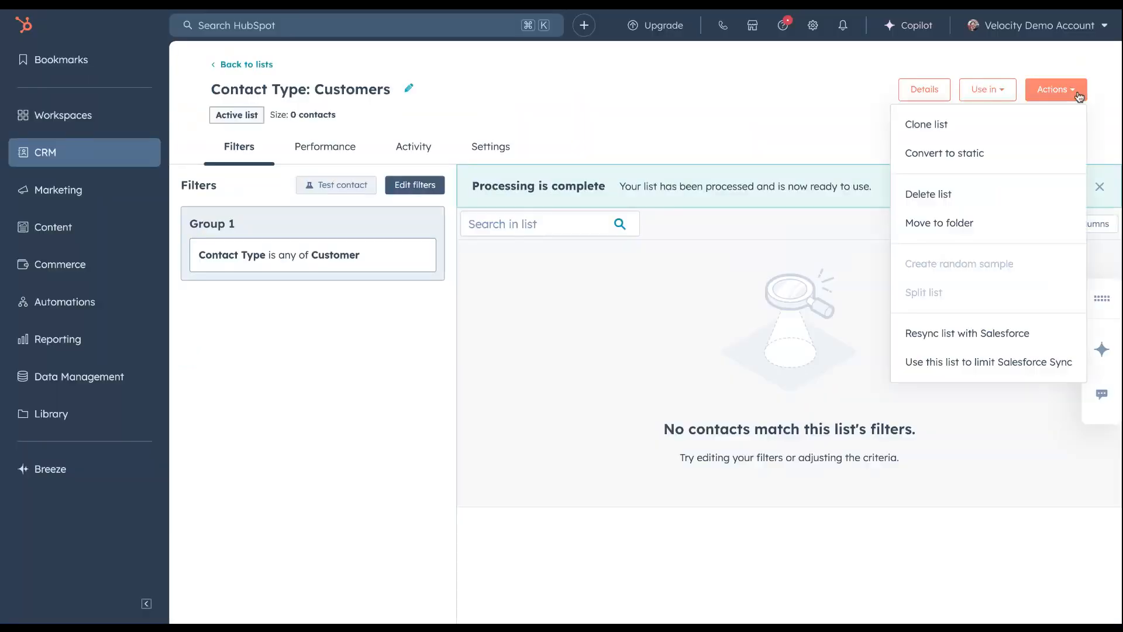
{"action": "left_click", "coordinate": [934, 123]}
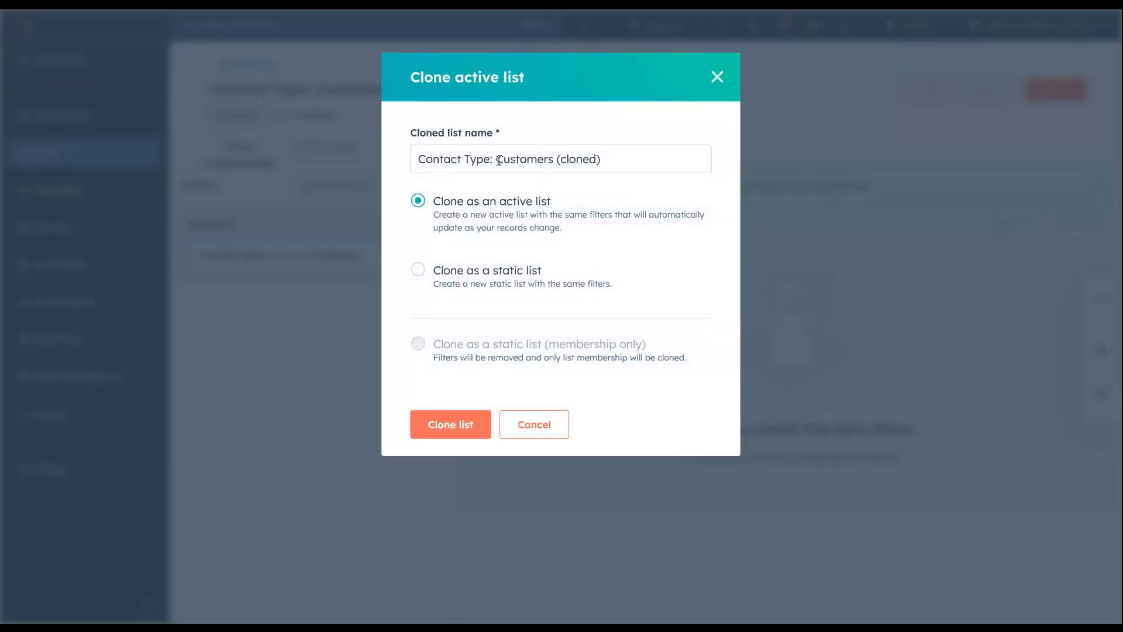
{"action": "left_click_drag", "start_coordinate": [497, 161], "coordinate": [640, 164]}
{"action": "left_click", "coordinate": [692, 194]}
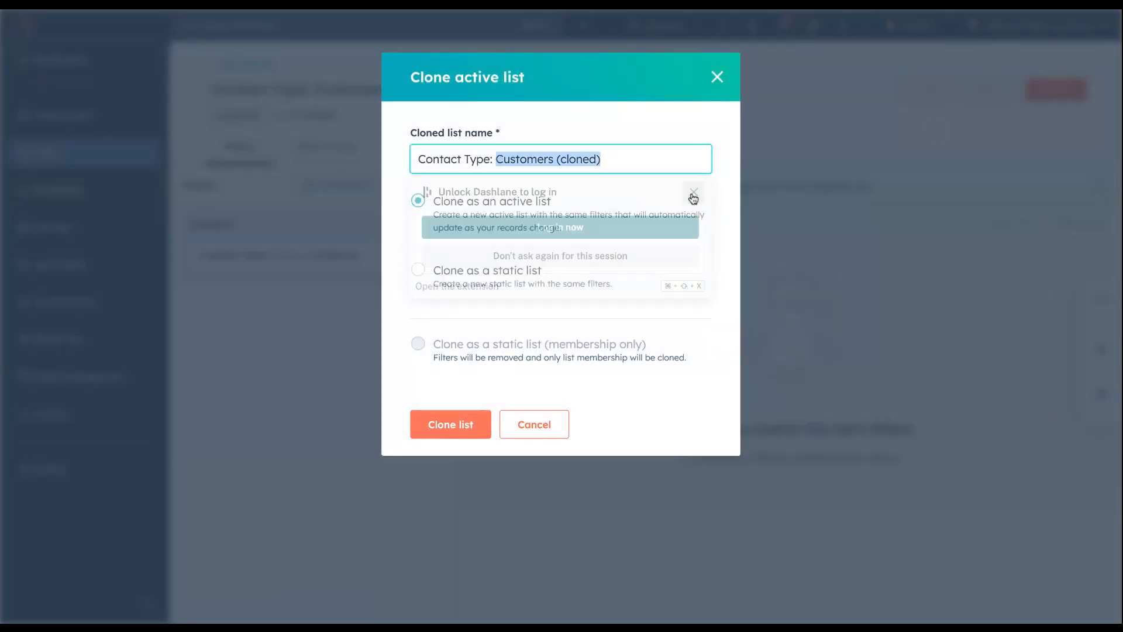
{"action": "type", "text": "Realtors"}
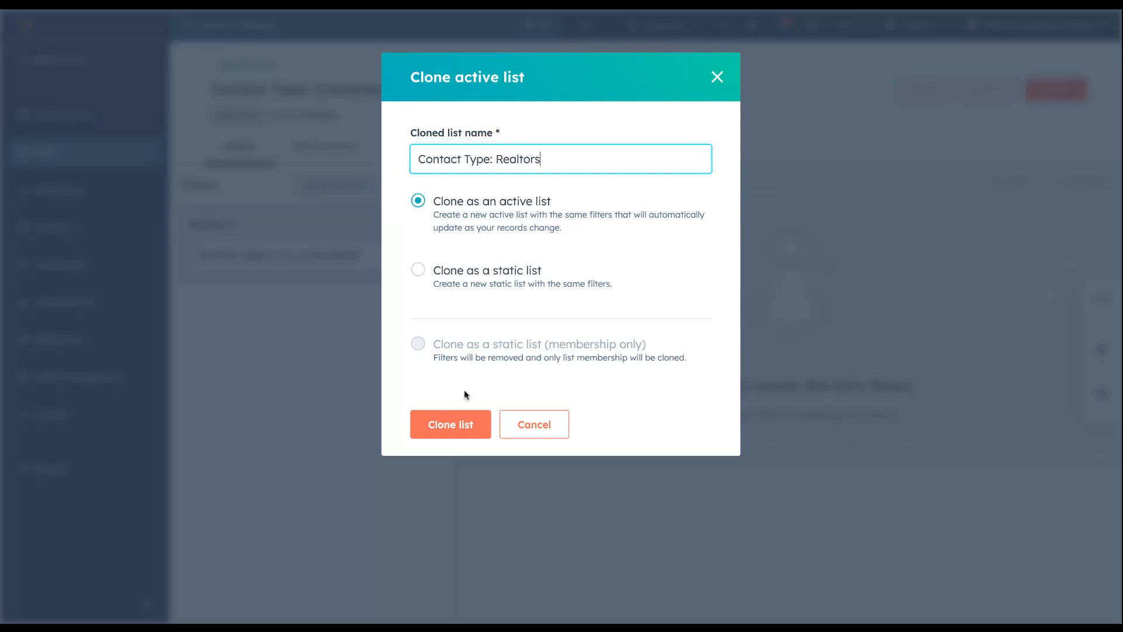
{"action": "left_click", "coordinate": [449, 424]}
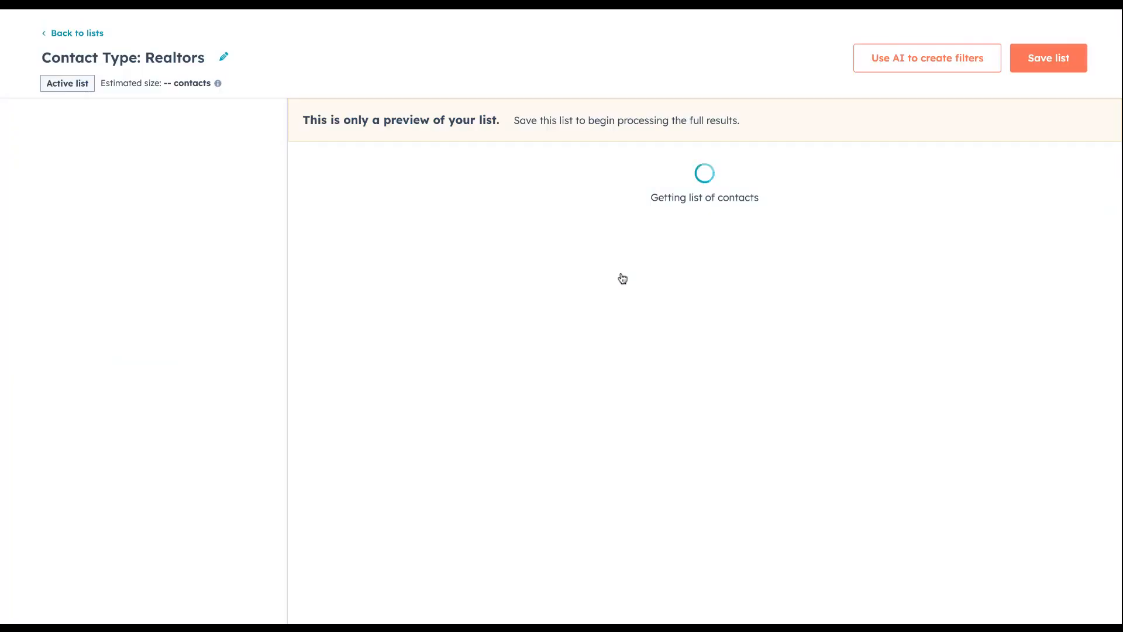
{"action": "left_click", "coordinate": [1047, 58]}
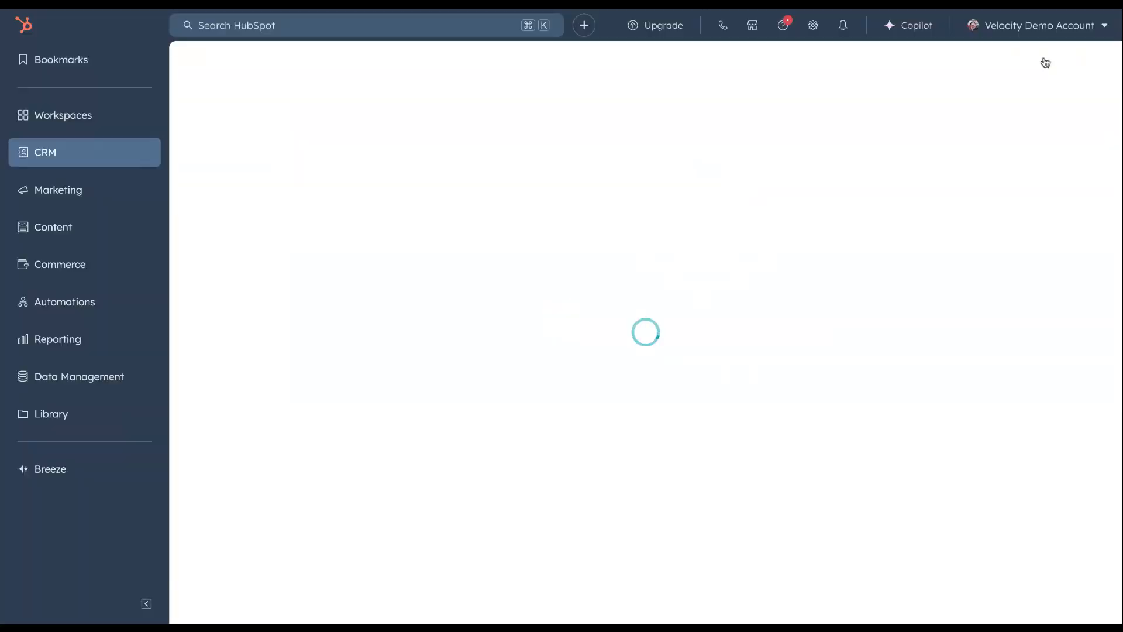
Change the Realtors list's Contact Type filter to only Realtor and save the changes
{"action": "left_click", "coordinate": [403, 275]}
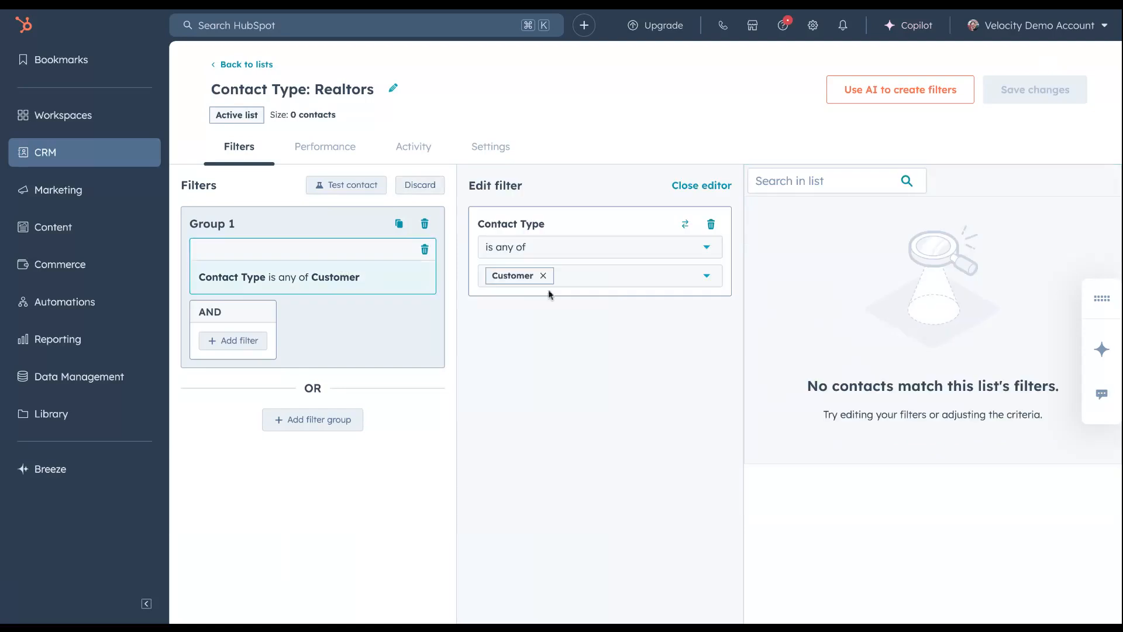
{"action": "left_click", "coordinate": [606, 280]}
{"action": "left_click", "coordinate": [499, 368]}
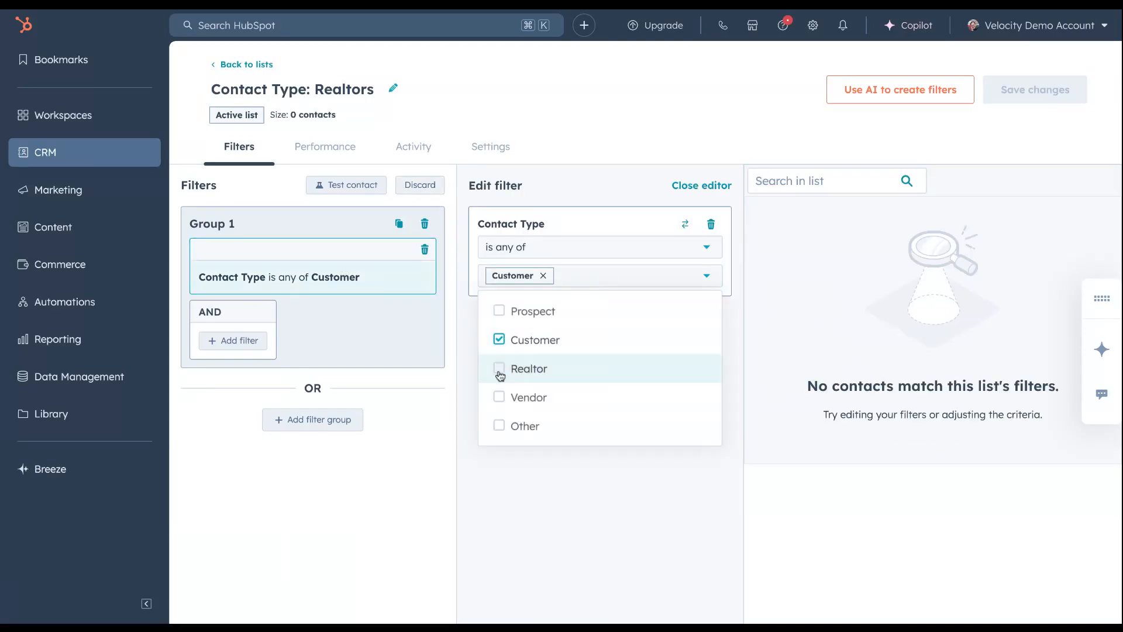
{"action": "left_click", "coordinate": [500, 341]}
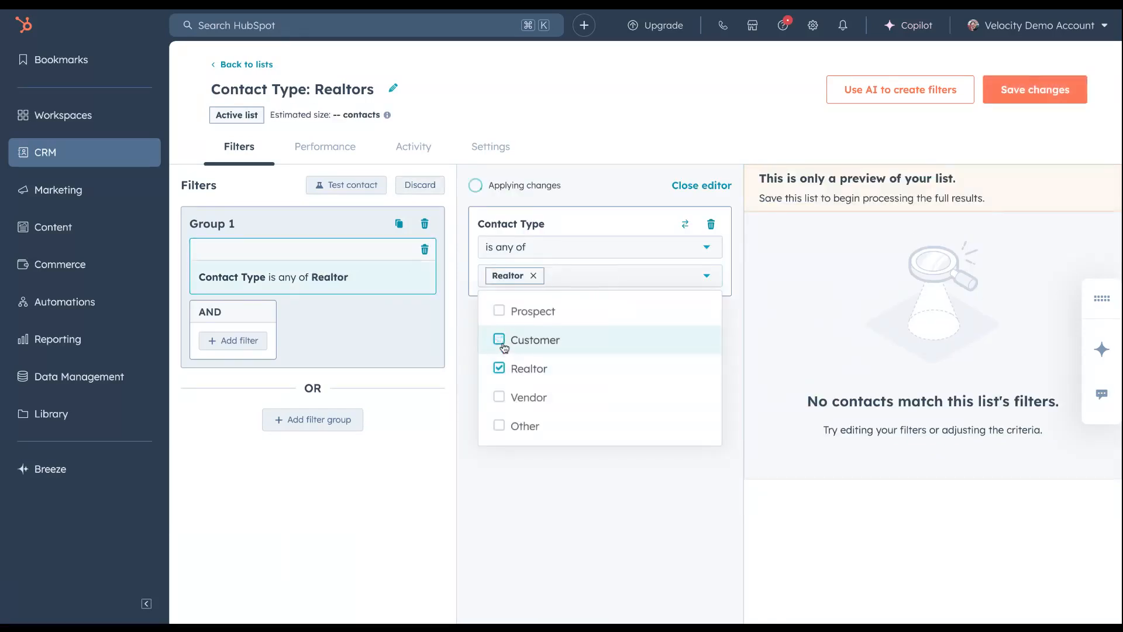
{"action": "left_click", "coordinate": [696, 188]}
{"action": "left_click", "coordinate": [1048, 90]}
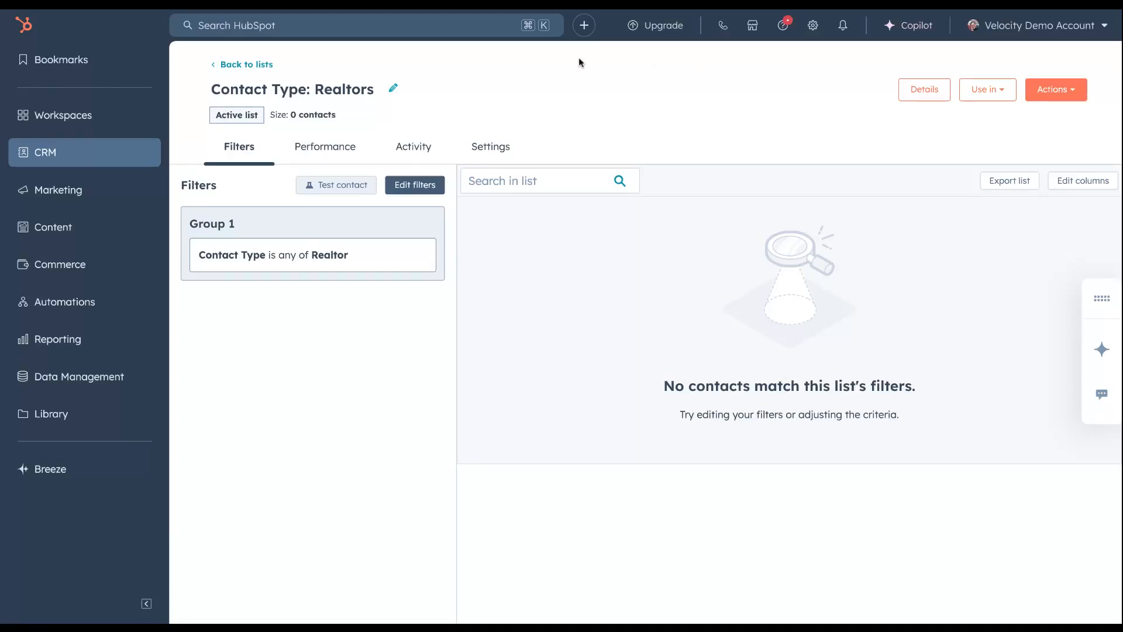
Open the Contacts index and add the custom "Contact Type" property from Additional Contact Information to the table's selected columns
{"action": "mouse_move", "coordinate": [140, 153]}
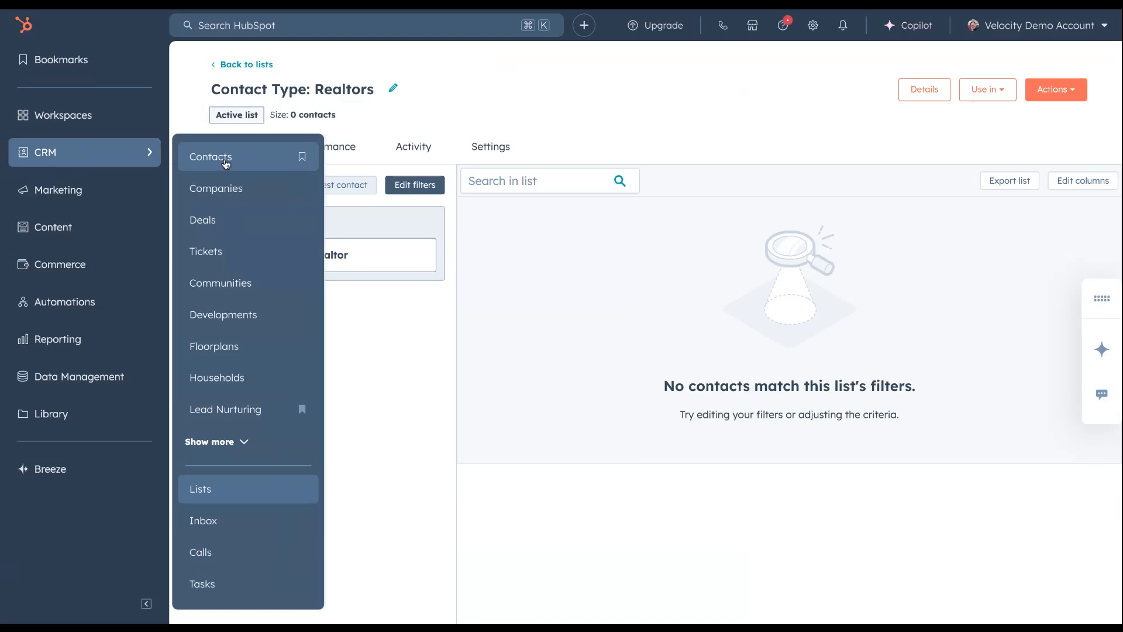
{"action": "left_click", "coordinate": [226, 164]}
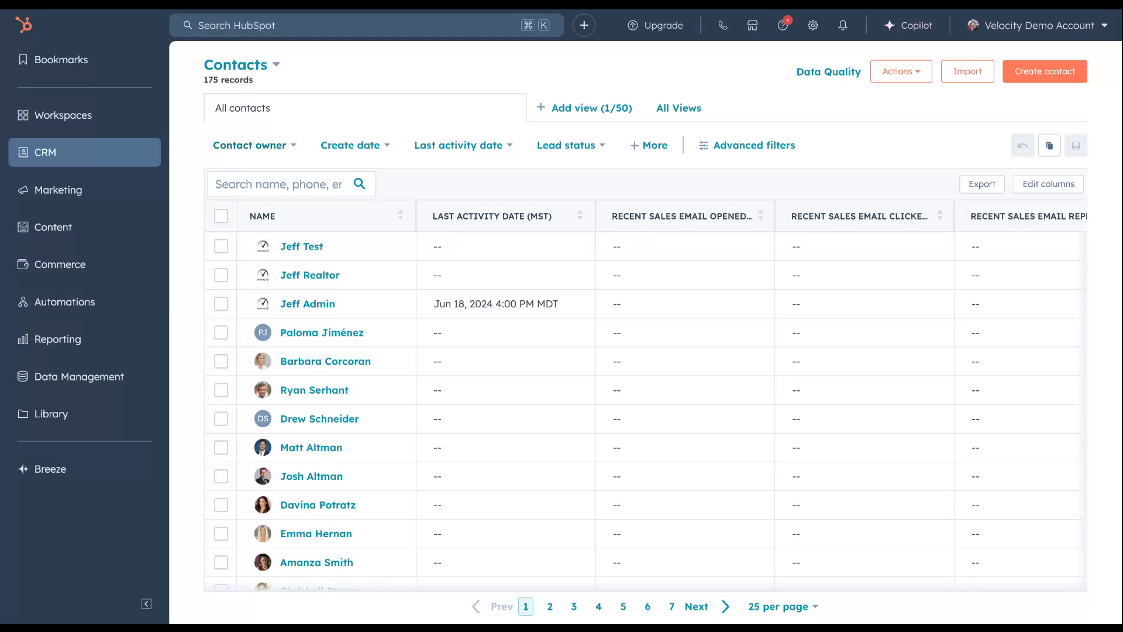
{"action": "left_click", "coordinate": [1039, 188]}
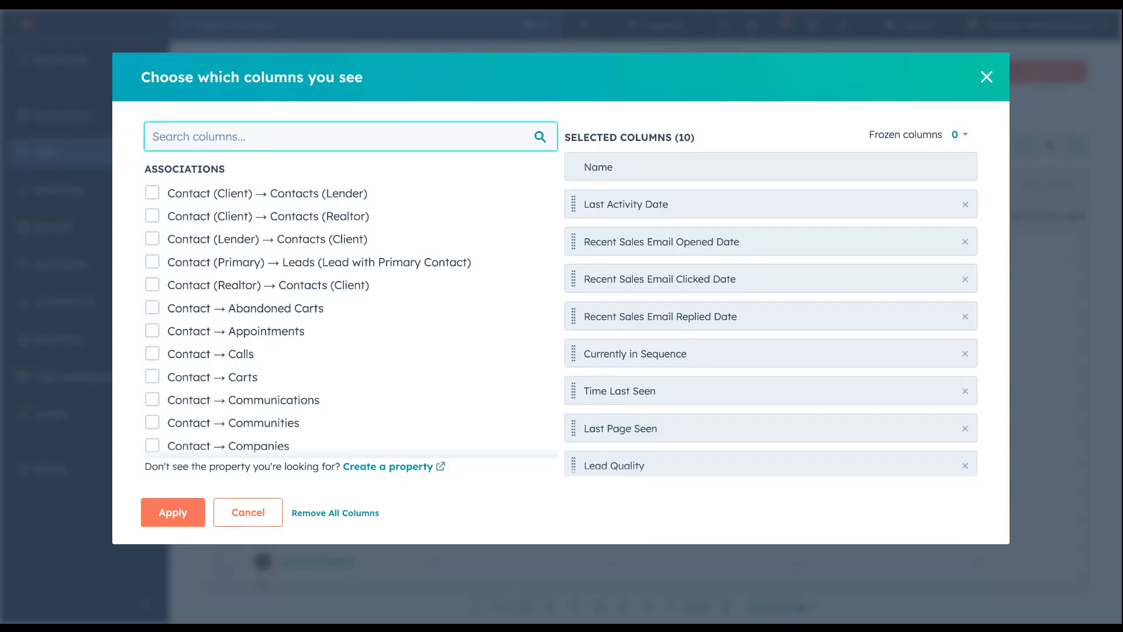
{"action": "type", "text": "Contact type"}
{"action": "left_click", "coordinate": [153, 391]}
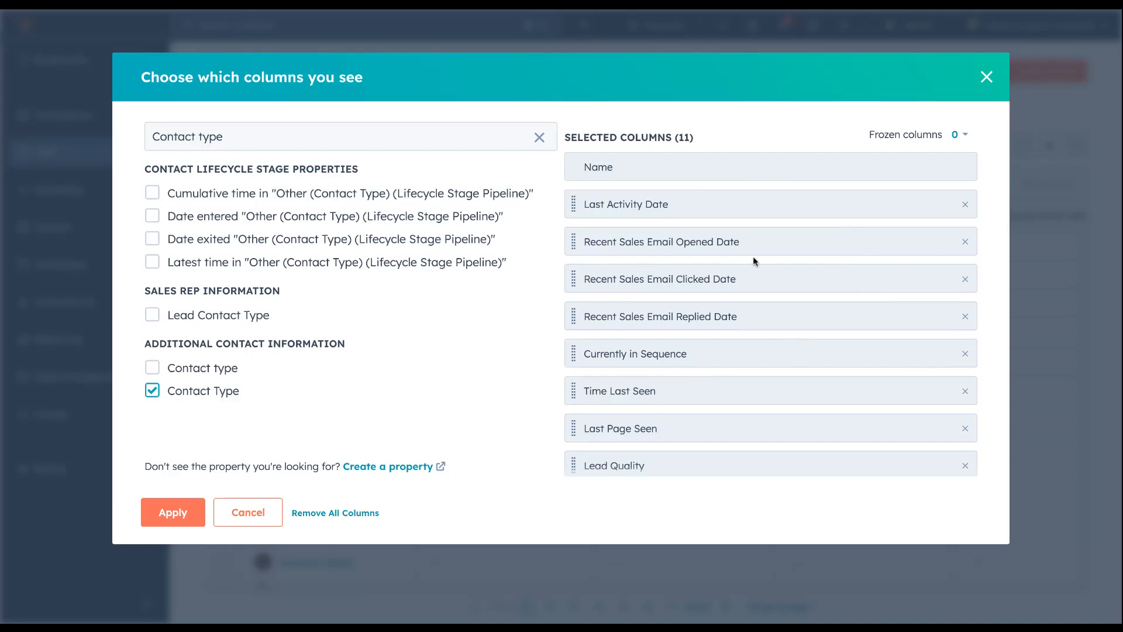
Move the Contact Type column to the top of the selected columns, directly after Name, and apply the column changes
{"action": "scroll", "coordinate": [794, 262], "scroll_direction": "down", "scroll_amount": 1}
{"action": "scroll", "coordinate": [794, 261], "scroll_direction": "down", "scroll_amount": 1}
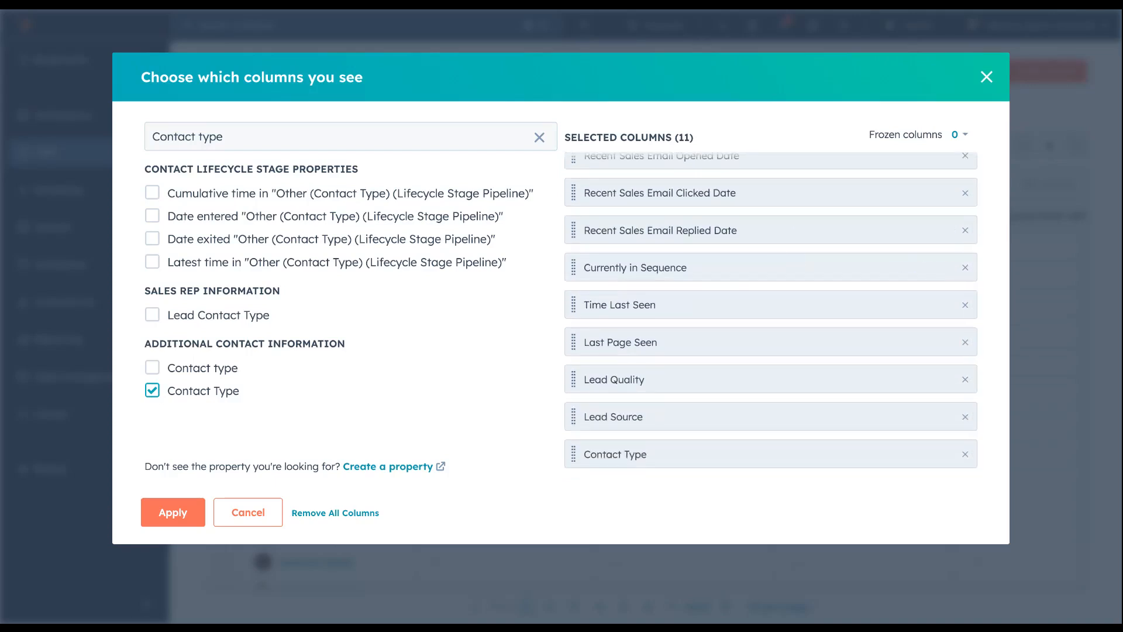
{"action": "mouse_move", "coordinate": [573, 455]}
{"action": "left_mouse_down"}
{"action": "mouse_move", "coordinate": [574, 414]}
{"action": "mouse_move", "coordinate": [572, 459]}
{"action": "left_mouse_up"}
{"action": "left_click", "coordinate": [925, 460]}
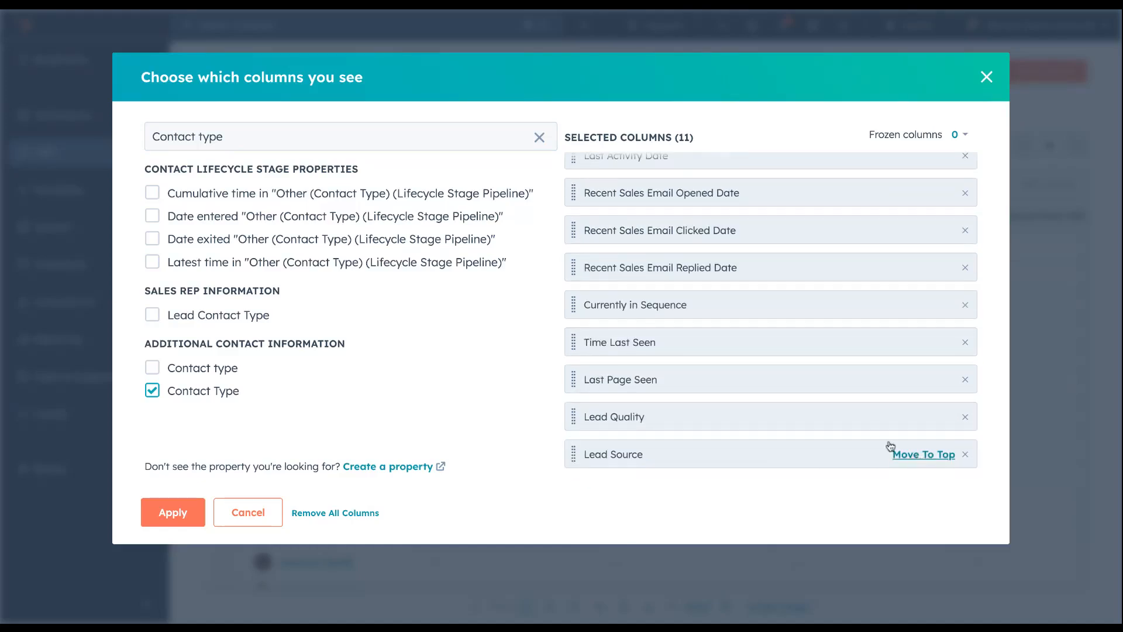
{"action": "scroll", "coordinate": [778, 321], "scroll_direction": "up", "scroll_amount": 2}
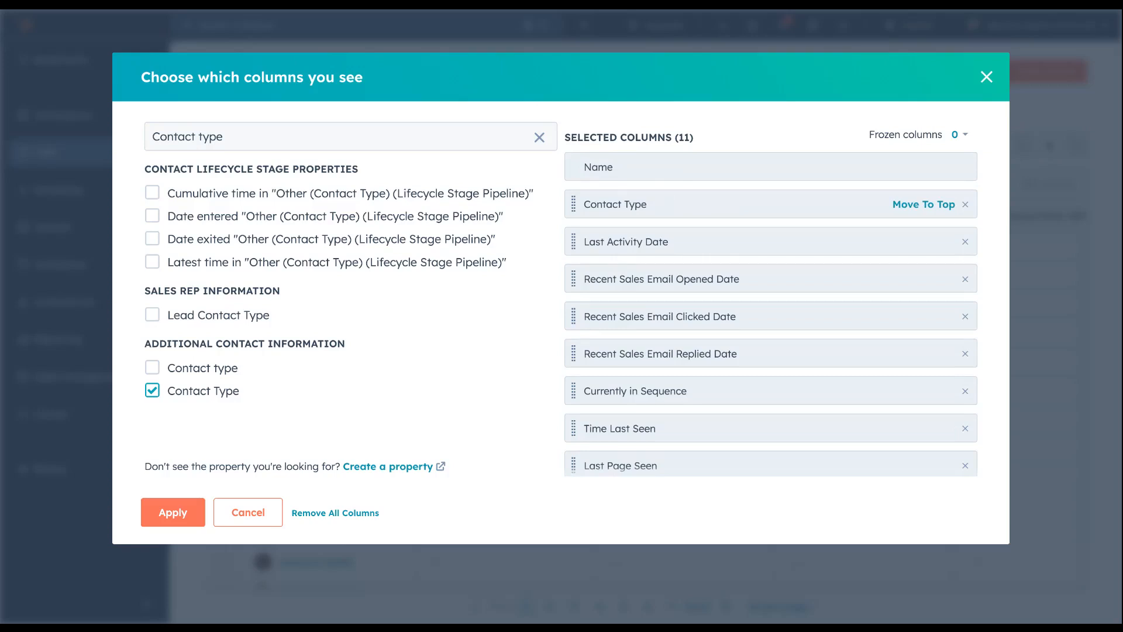
{"action": "left_click", "coordinate": [173, 520]}
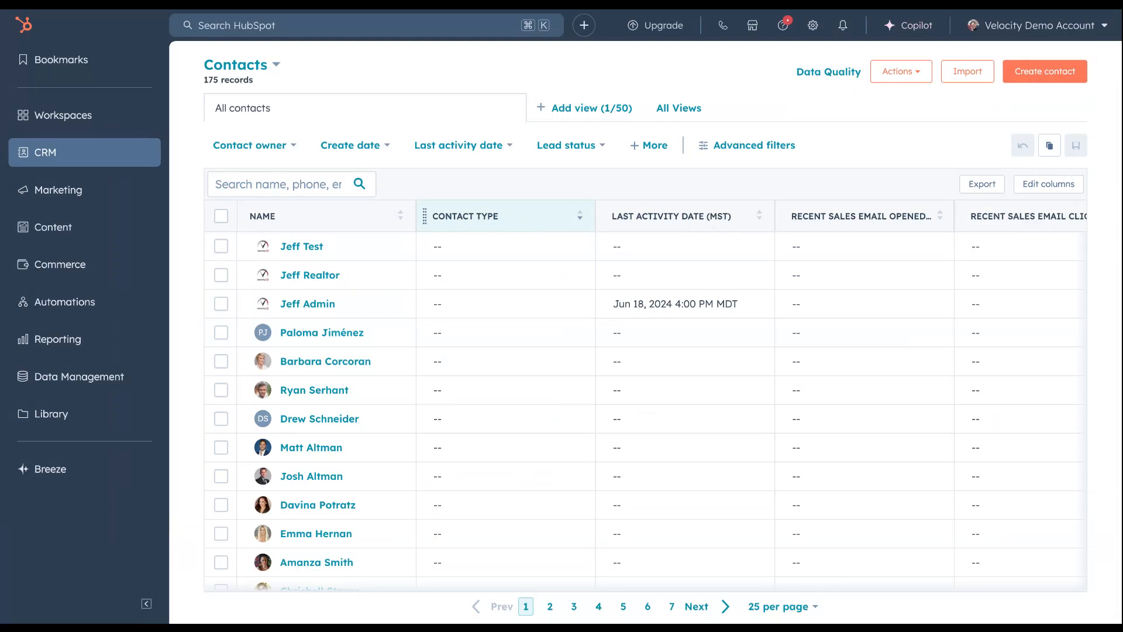
Set the Contact Type of the first three contacts to Prospect, Realtor and Other respectively, and save the updates
{"action": "left_click", "coordinate": [504, 250]}
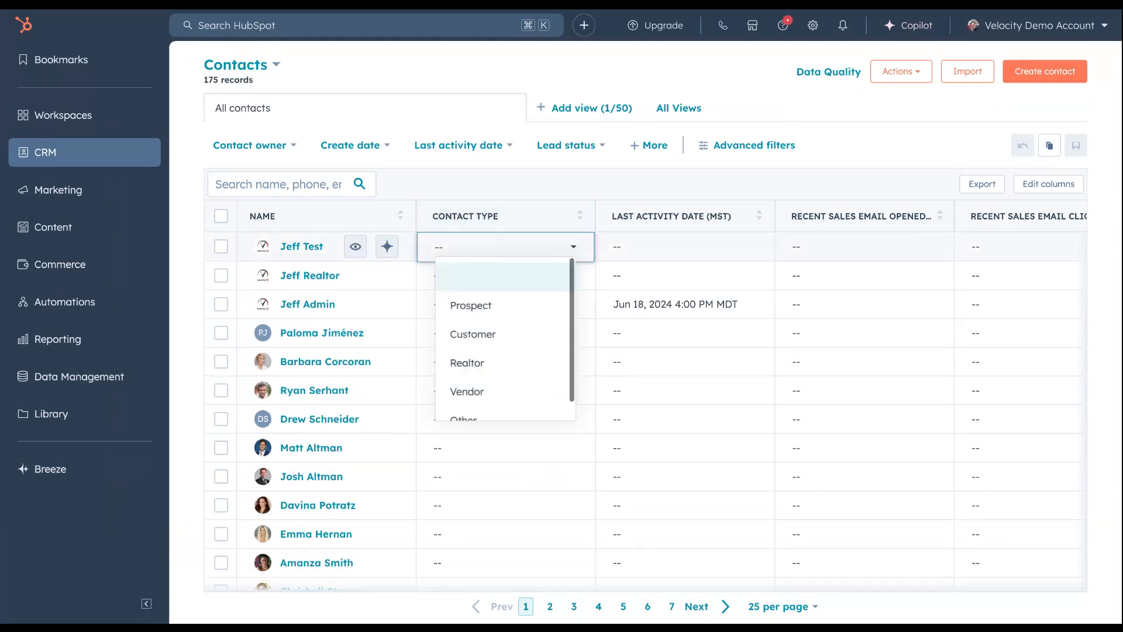
{"action": "left_click", "coordinate": [477, 306]}
{"action": "left_click", "coordinate": [492, 273]}
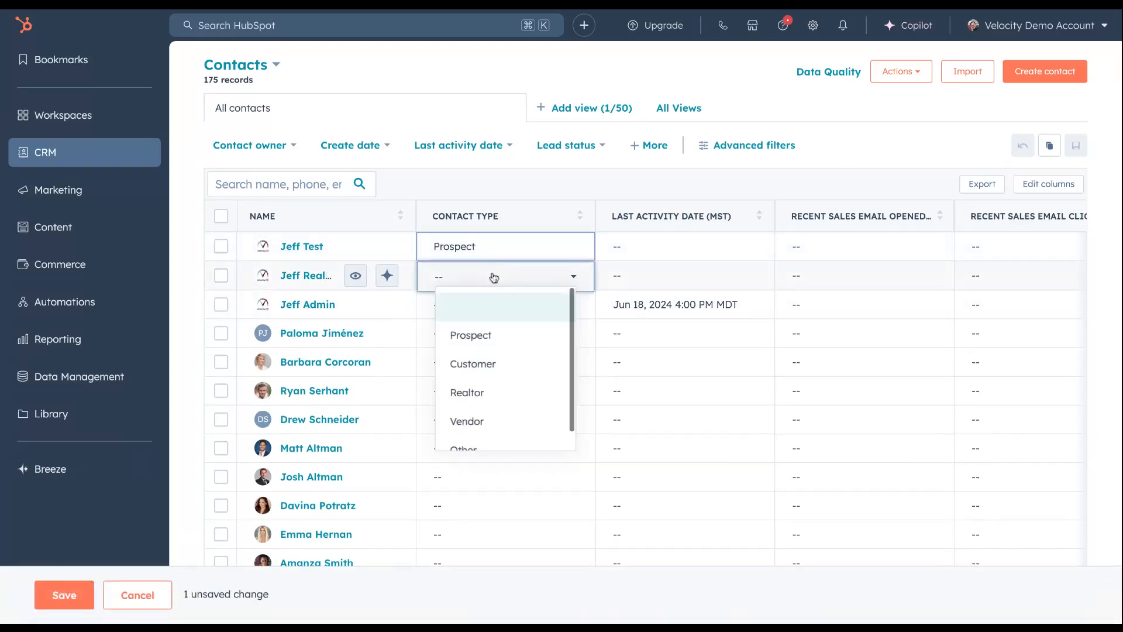
{"action": "left_click", "coordinate": [478, 393]}
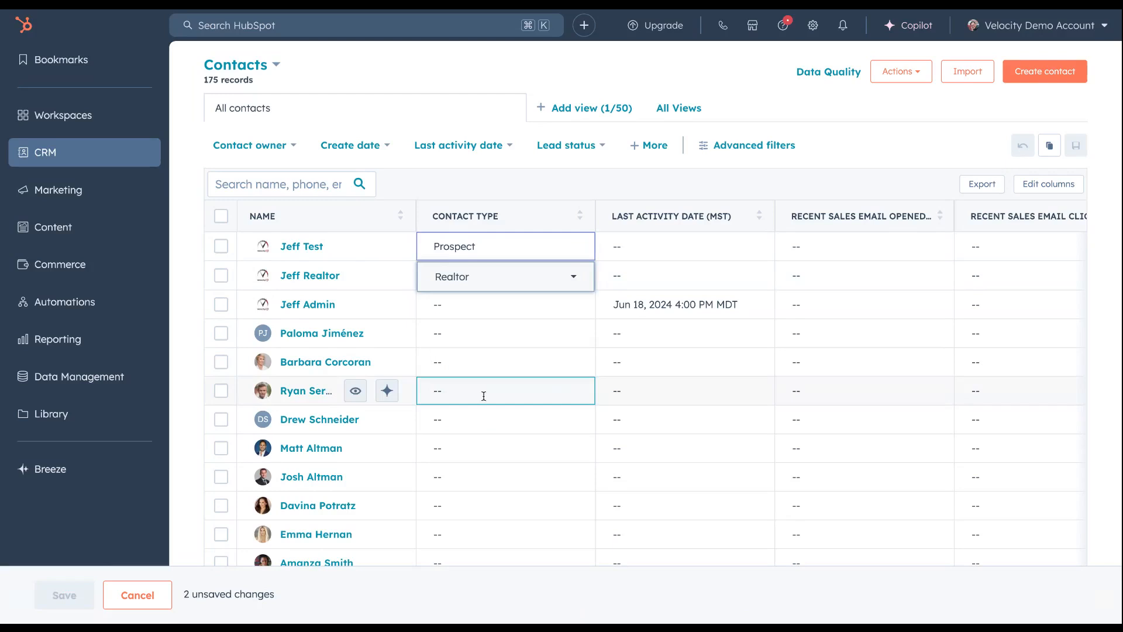
{"action": "left_click", "coordinate": [465, 306]}
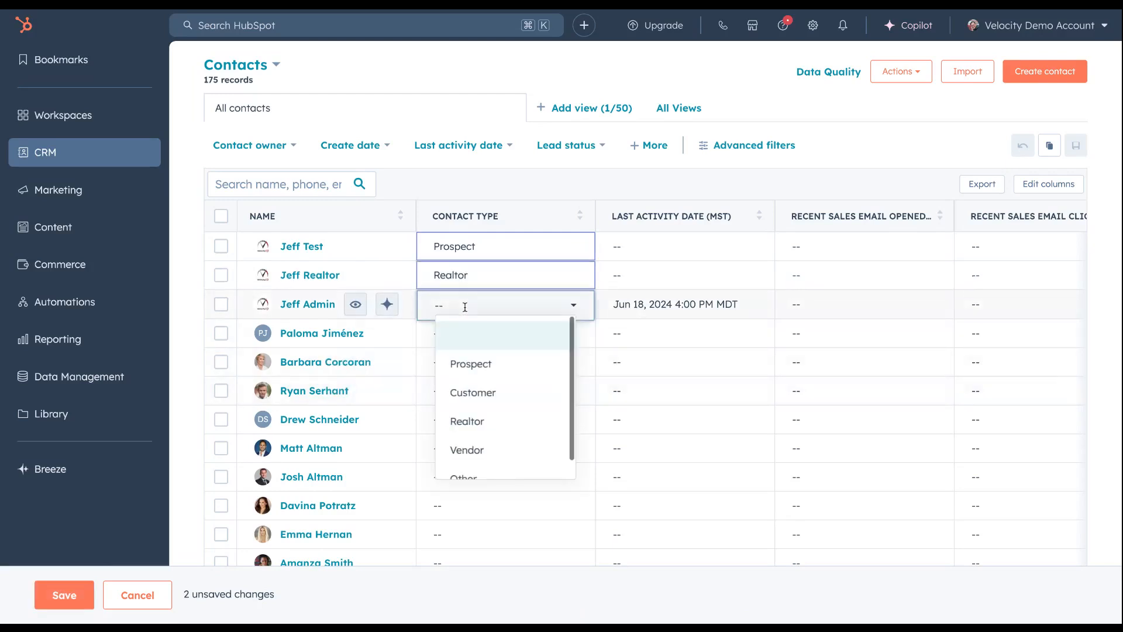
{"action": "scroll", "coordinate": [476, 467], "scroll_direction": "down", "scroll_amount": 1}
{"action": "left_click", "coordinate": [479, 466]}
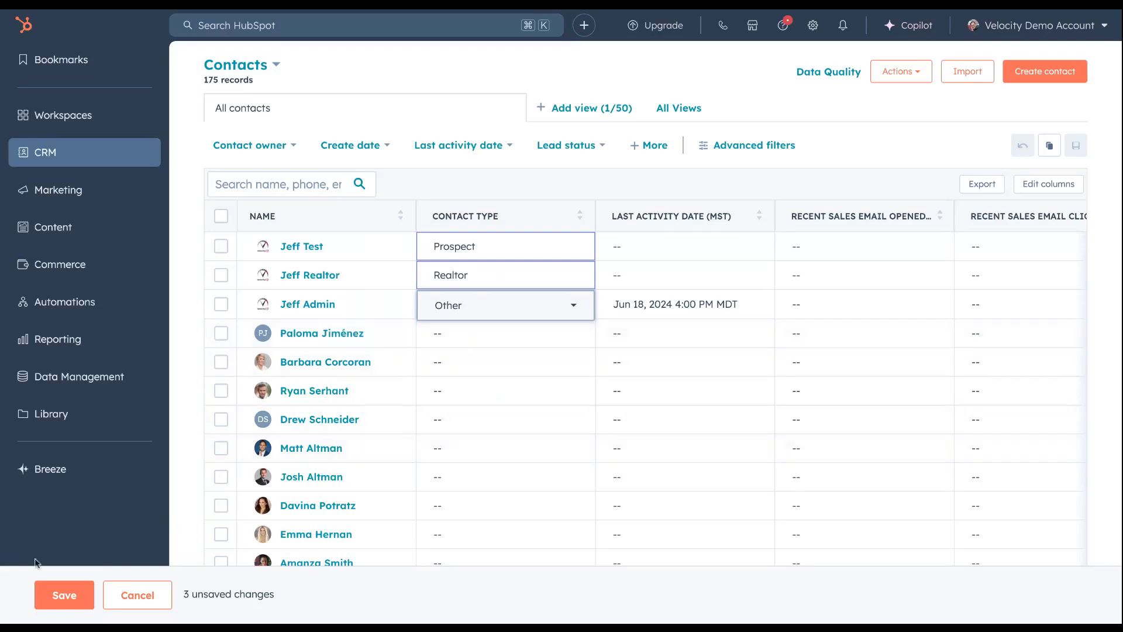
{"action": "left_click", "coordinate": [64, 596]}
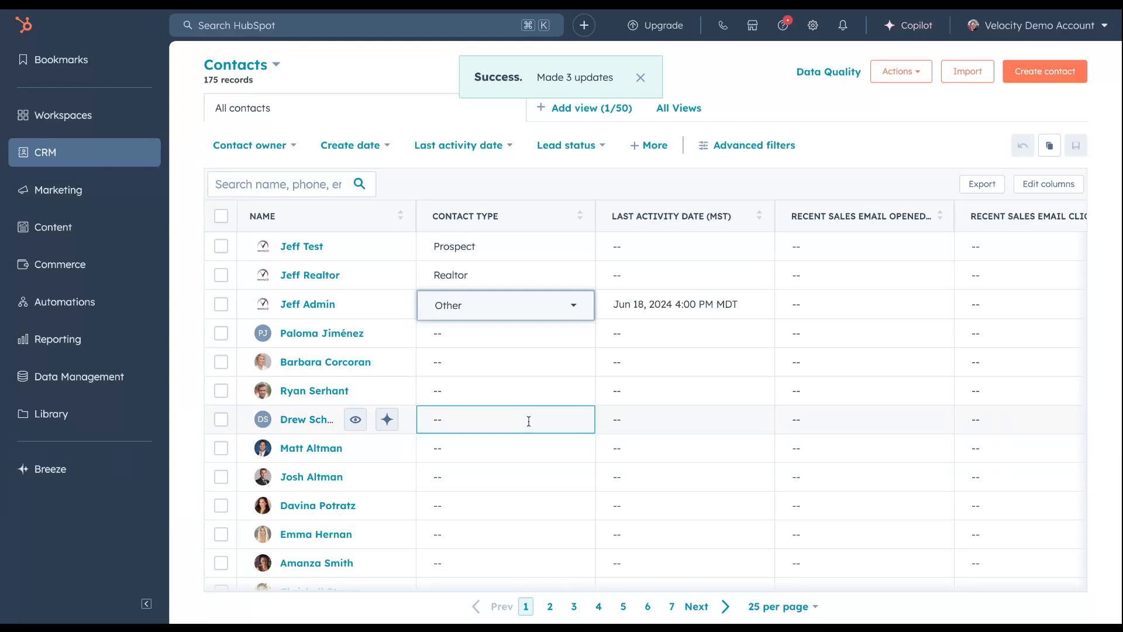
Select the eleventh to fifteenth contacts in the table and bulk edit their Contact Type to Realtor
{"action": "scroll", "coordinate": [529, 421], "scroll_direction": "down", "scroll_amount": 1}
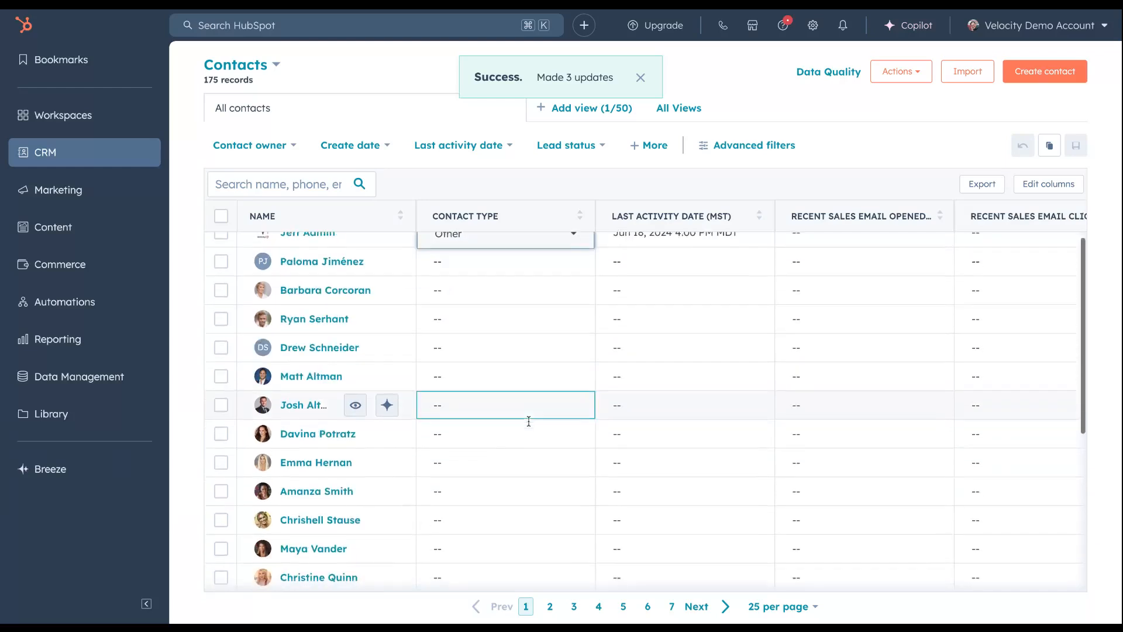
{"action": "left_click", "coordinate": [220, 578]}
{"action": "left_click", "coordinate": [220, 549]}
{"action": "left_click", "coordinate": [220, 520]}
{"action": "left_click", "coordinate": [221, 491]}
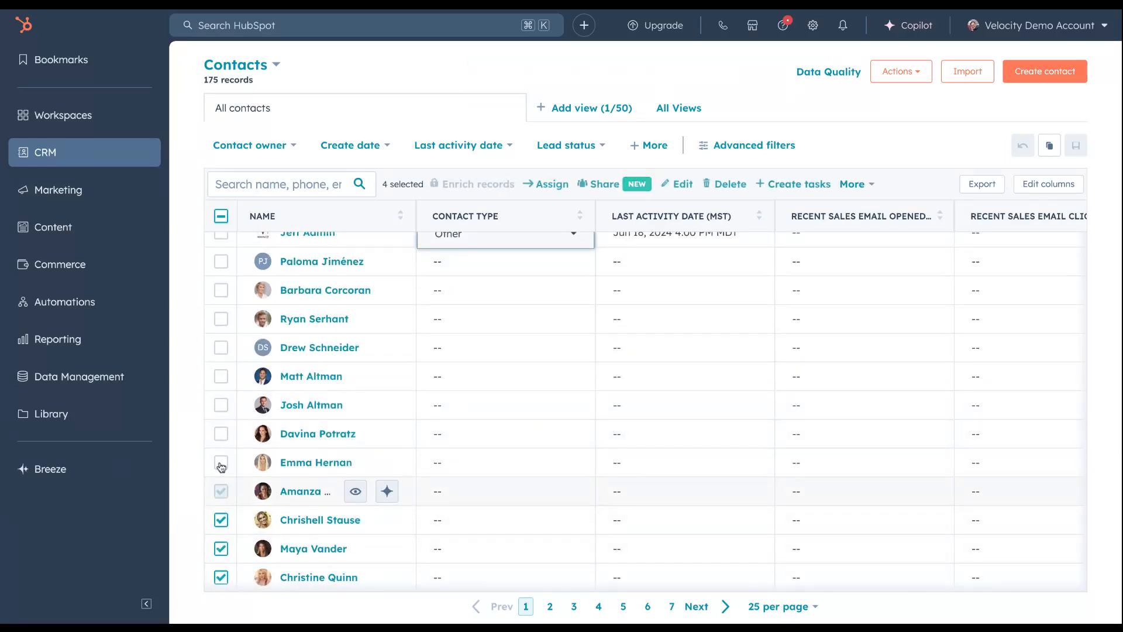
{"action": "left_click", "coordinate": [220, 463]}
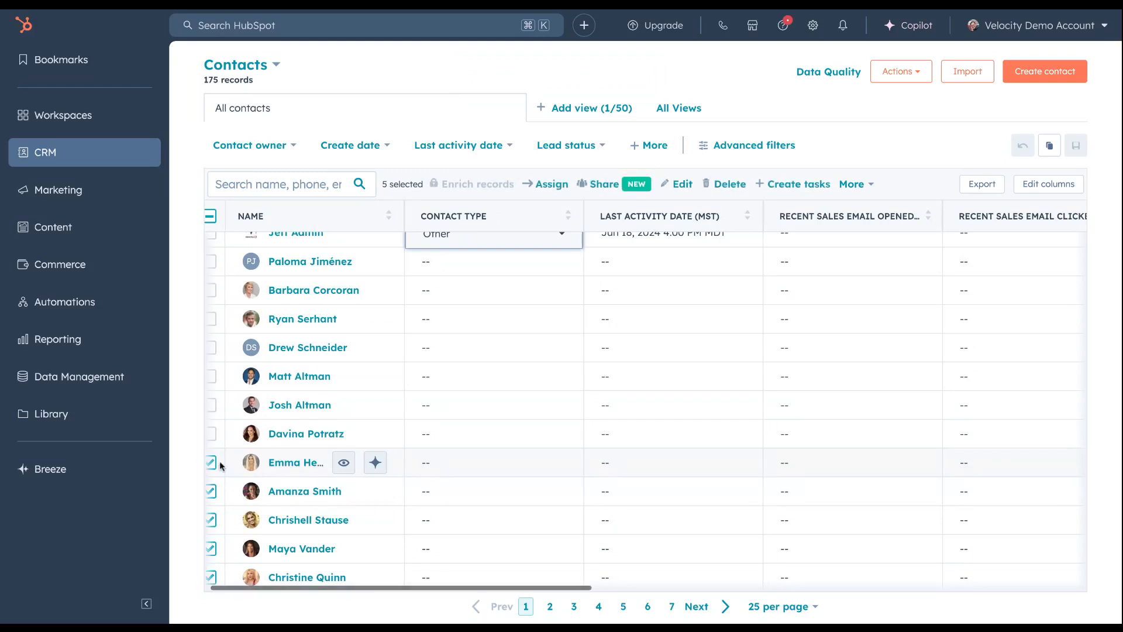
{"action": "left_click", "coordinate": [683, 185]}
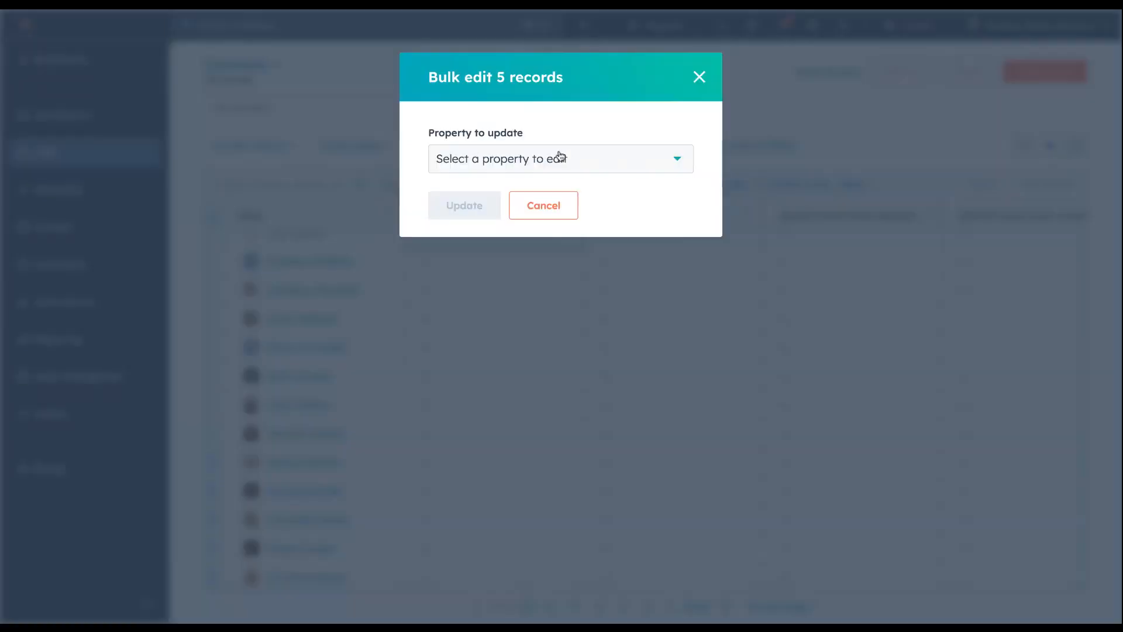
{"action": "left_click", "coordinate": [611, 166]}
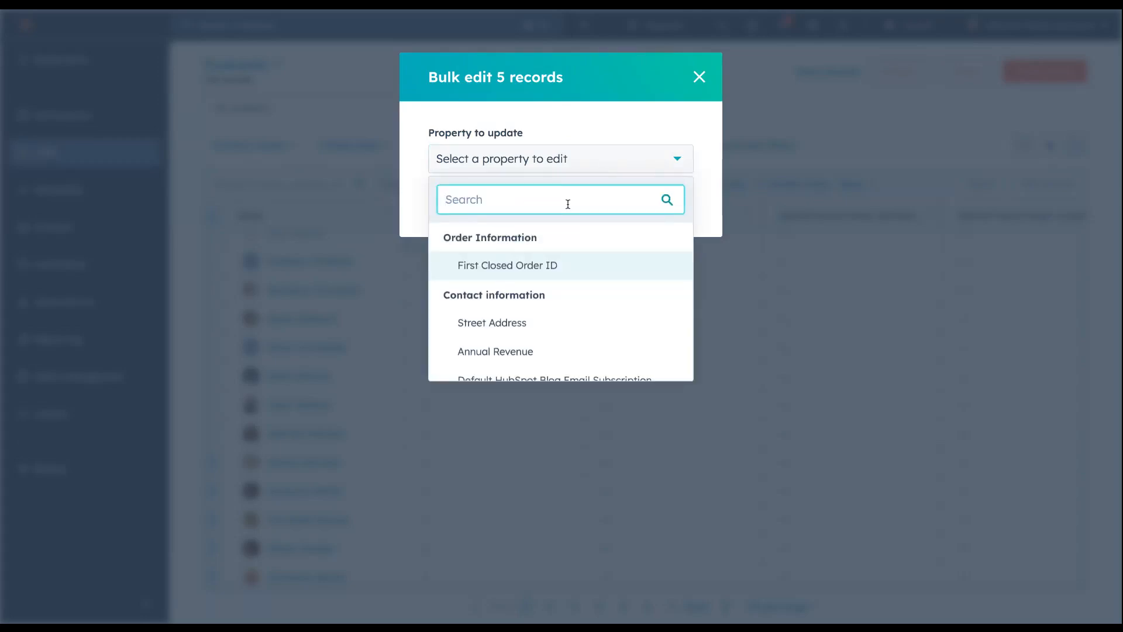
{"action": "type", "text": "contact t"}
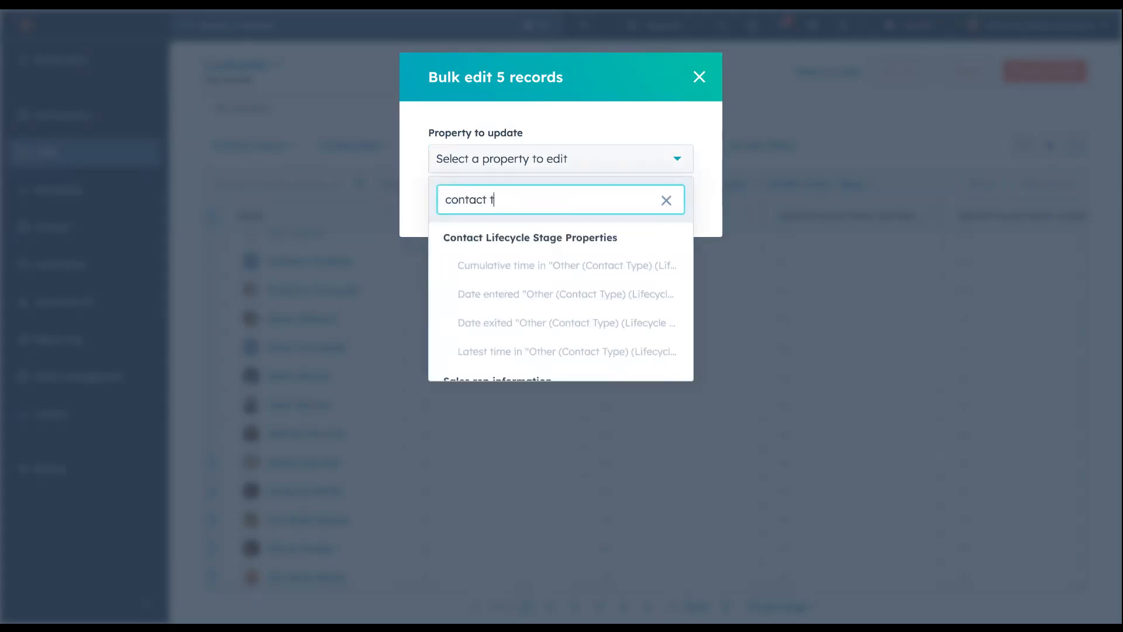
{"action": "type", "text": "yp"}
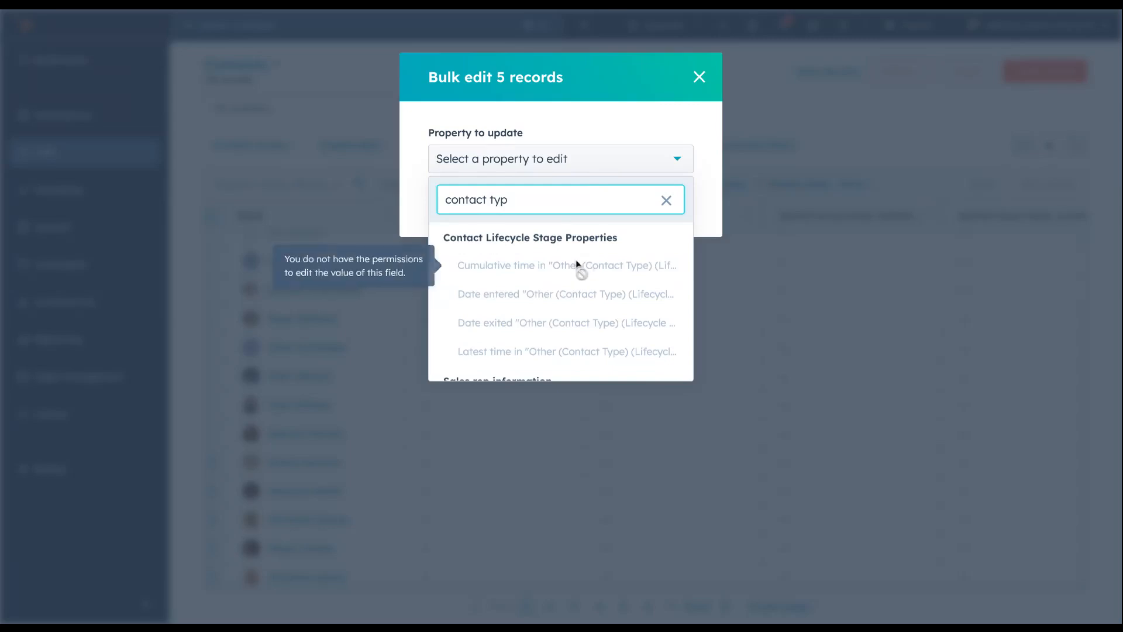
{"action": "scroll", "coordinate": [565, 265], "scroll_direction": "down", "scroll_amount": 3}
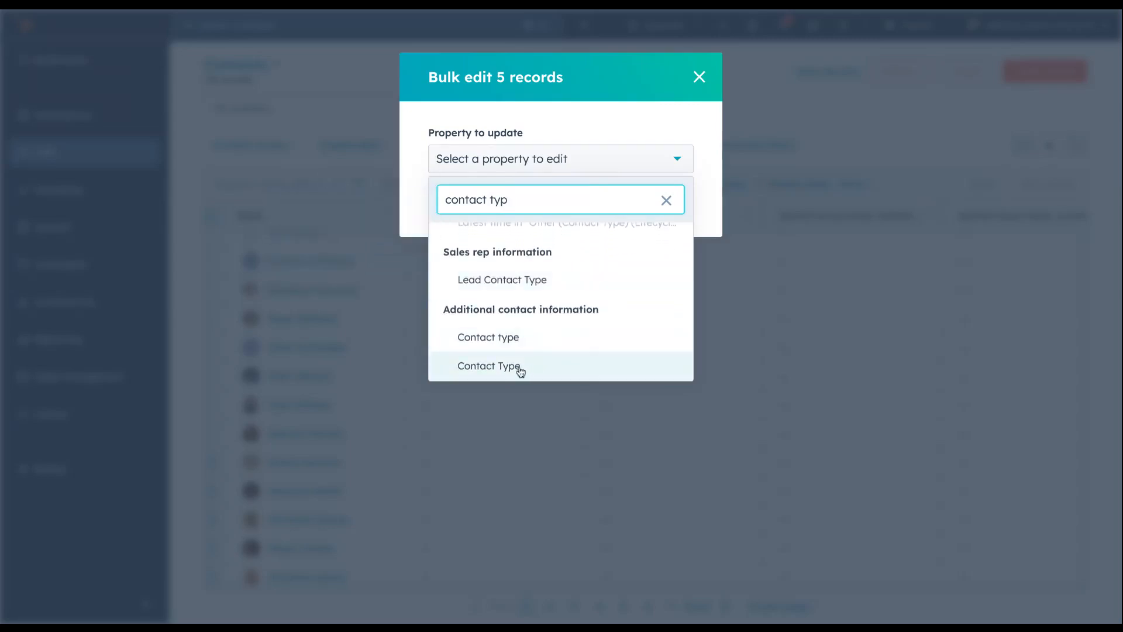
{"action": "left_click", "coordinate": [514, 369]}
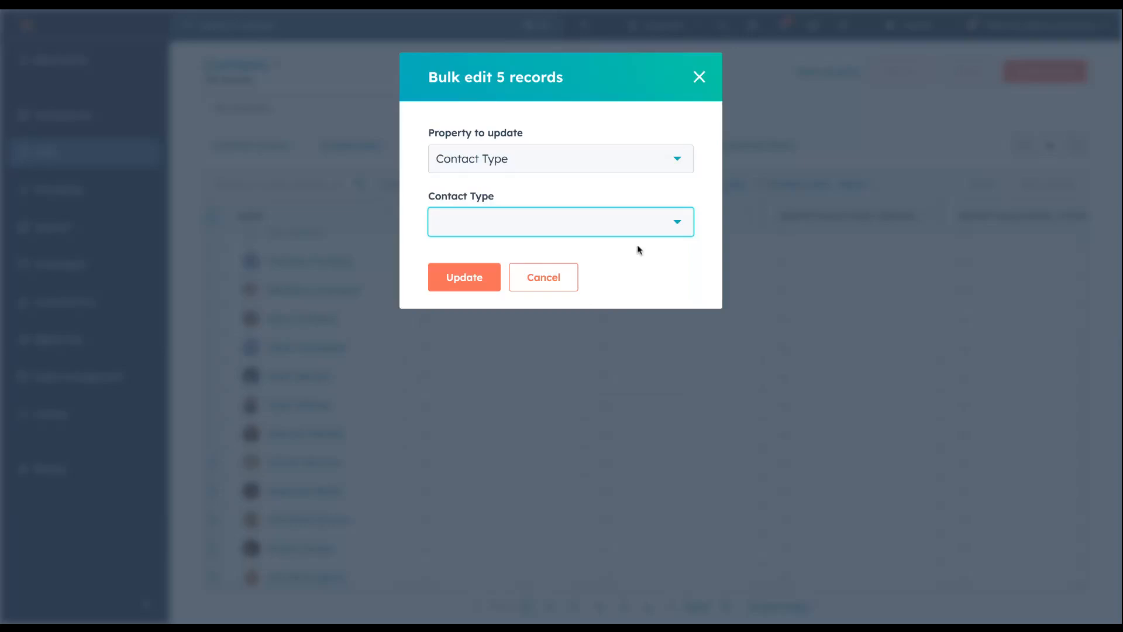
{"action": "left_click", "coordinate": [677, 224]}
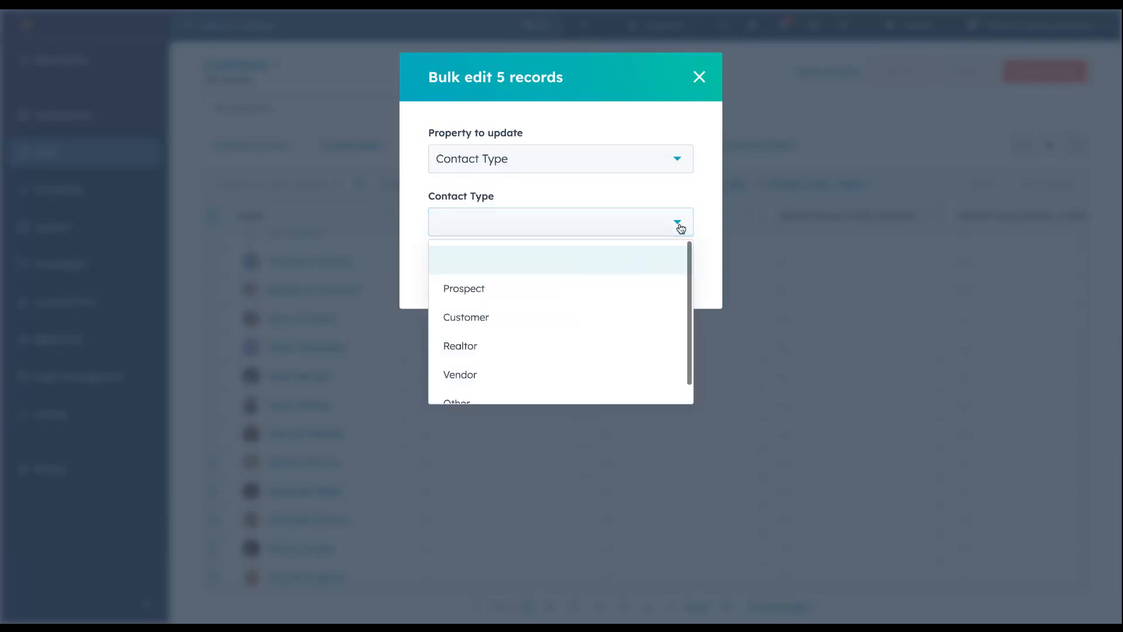
{"action": "left_click", "coordinate": [588, 327]}
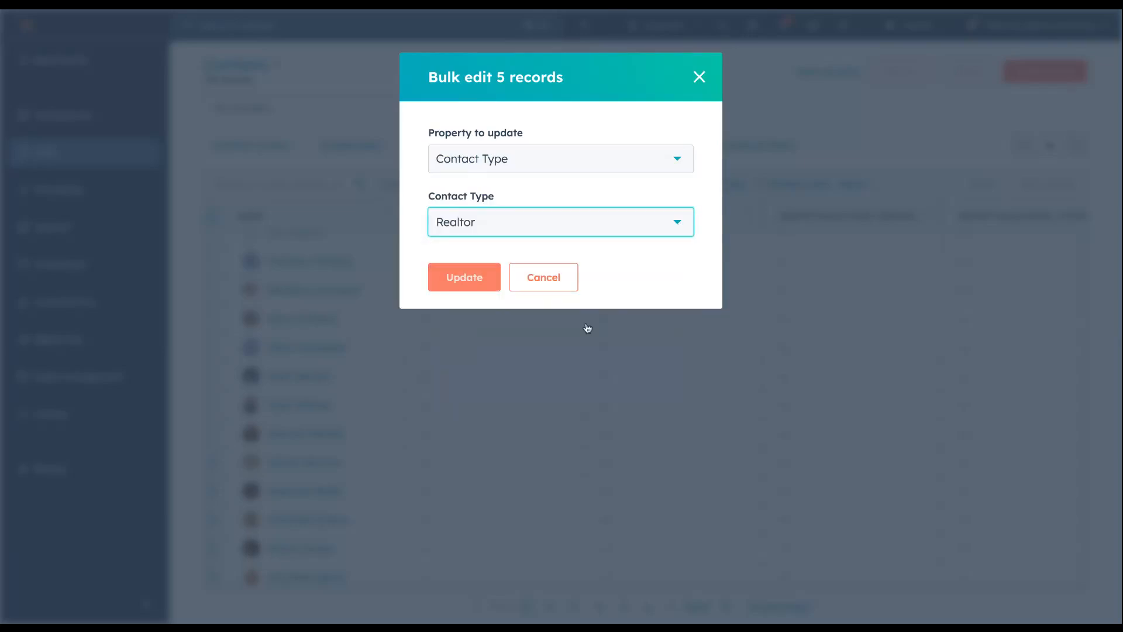
{"action": "left_click", "coordinate": [465, 279]}
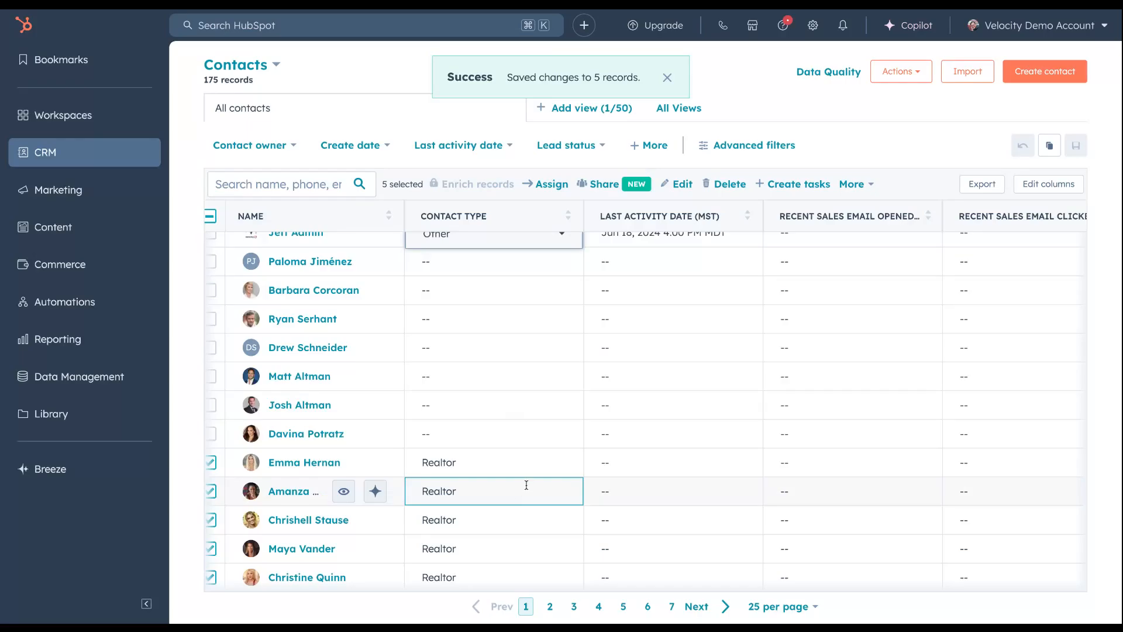
Add the eighth to tenth contacts to the current selection and bulk edit all eight records' Contact Type to Prospect
{"action": "scroll", "coordinate": [526, 485], "scroll_direction": "up", "scroll_amount": 2}
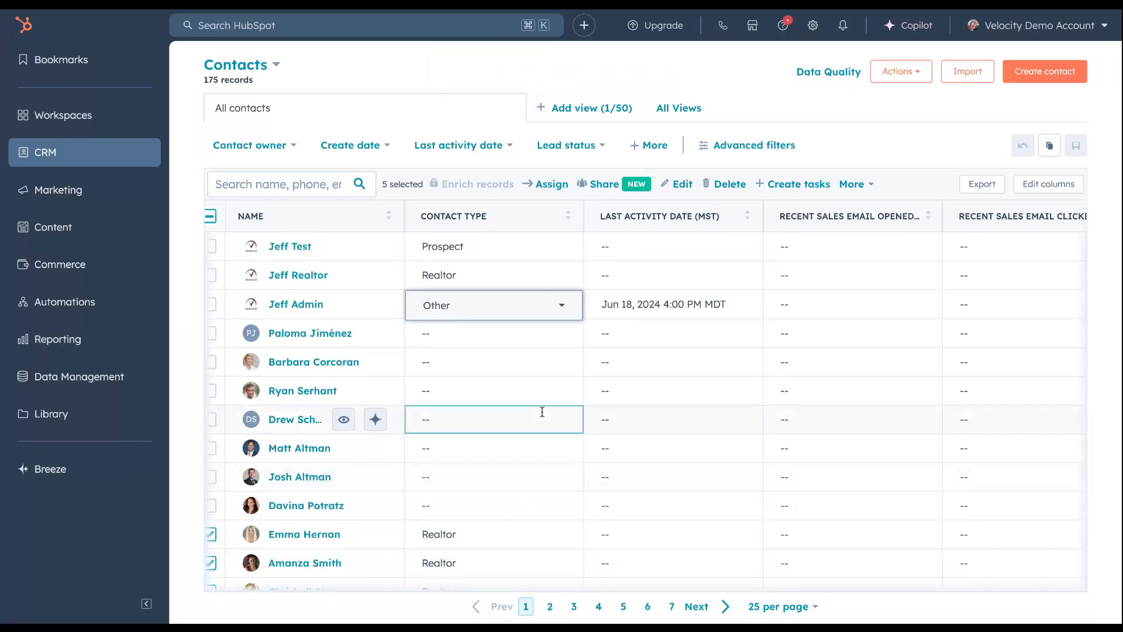
{"action": "scroll", "coordinate": [541, 416], "scroll_direction": "down", "scroll_amount": 1}
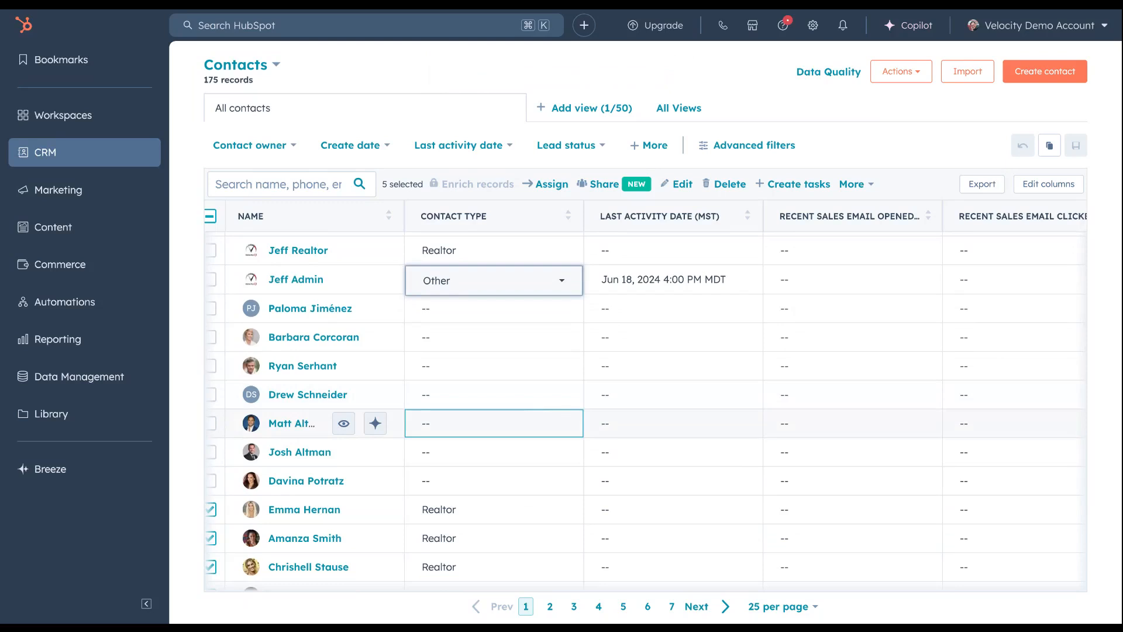
{"action": "scroll", "coordinate": [527, 415], "scroll_direction": "up", "scroll_amount": 1}
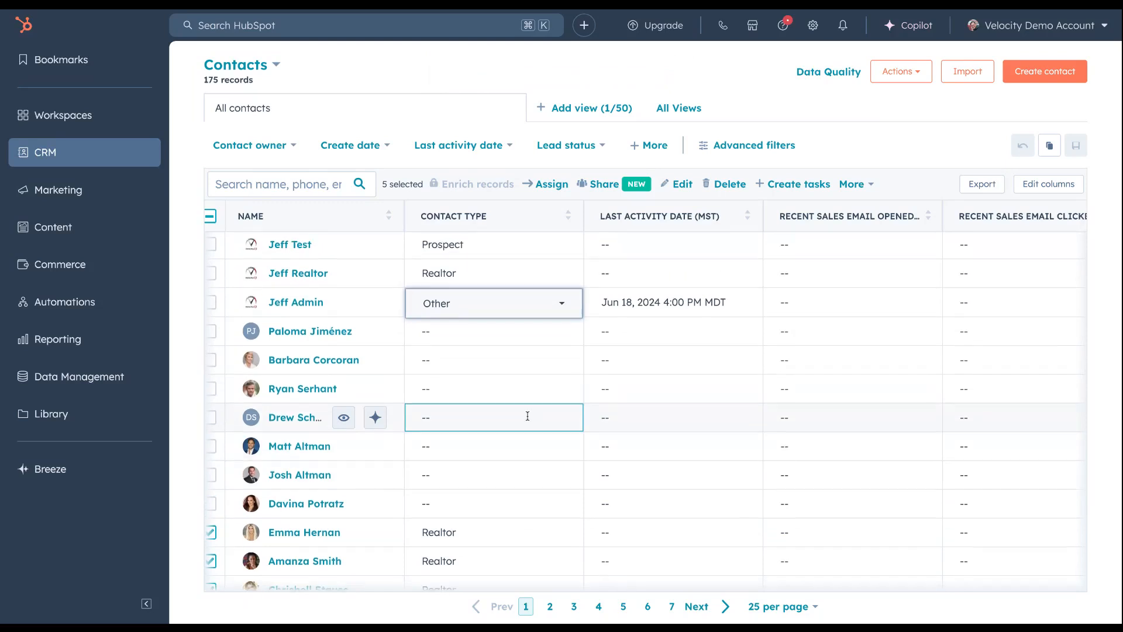
{"action": "left_click", "coordinate": [211, 504]}
{"action": "left_click", "coordinate": [220, 476]}
{"action": "left_click", "coordinate": [228, 449]}
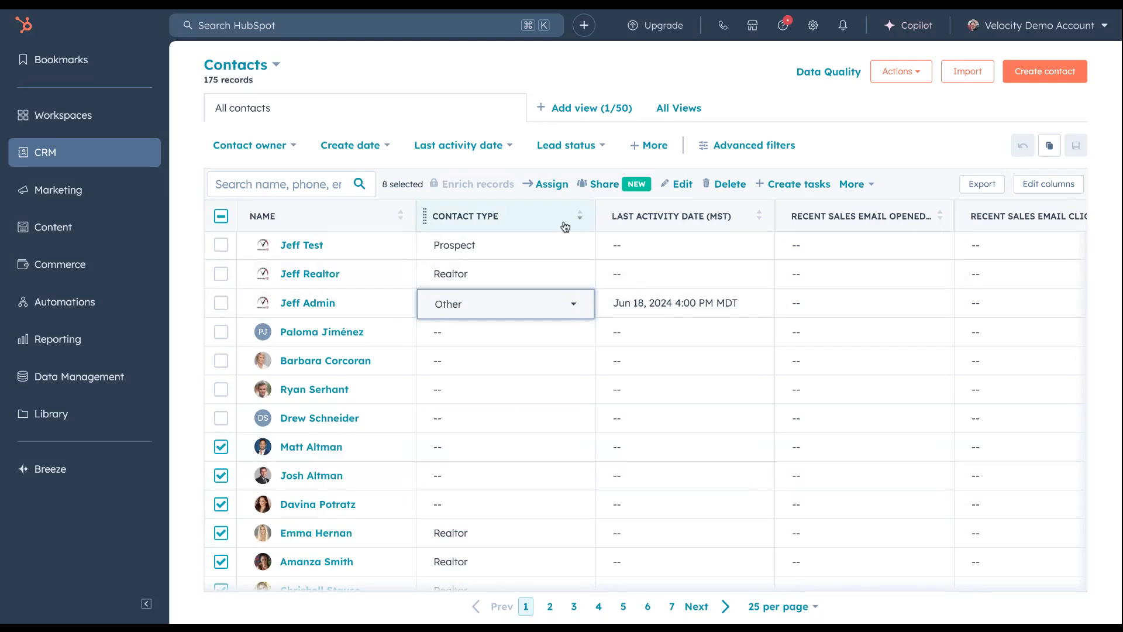
{"action": "left_click", "coordinate": [682, 185]}
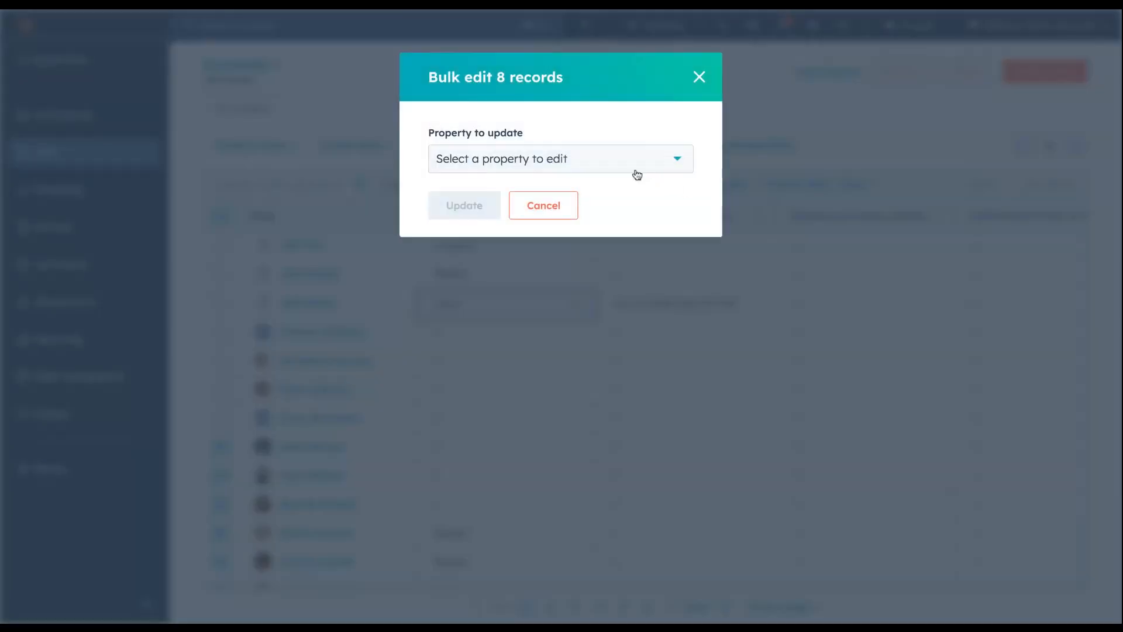
{"action": "left_click", "coordinate": [630, 169]}
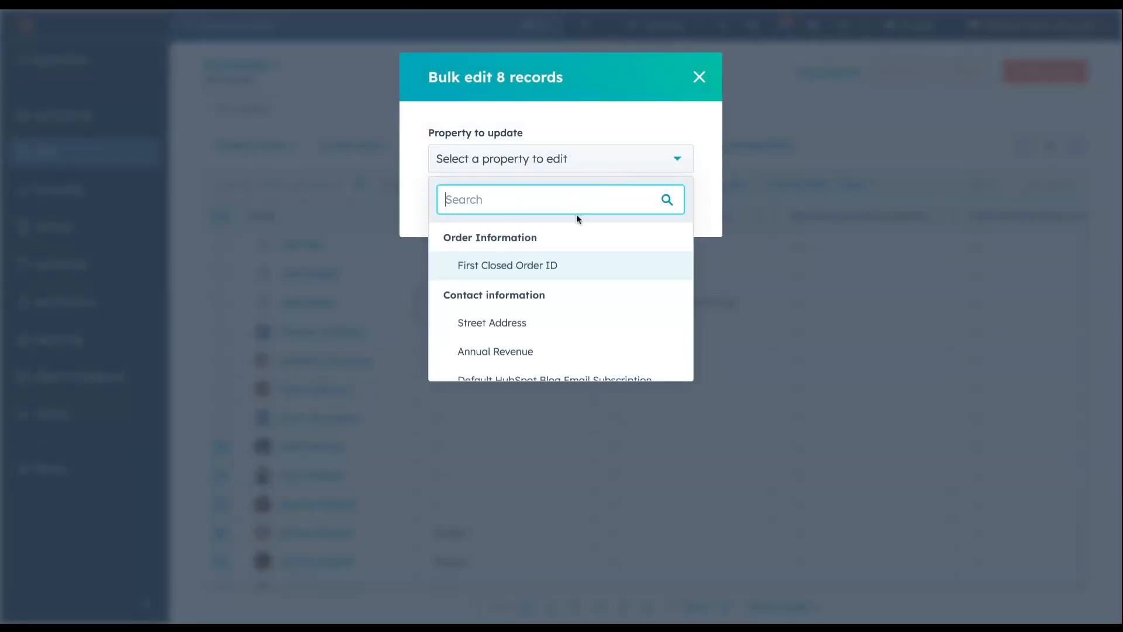
{"action": "type", "text": "cont"}
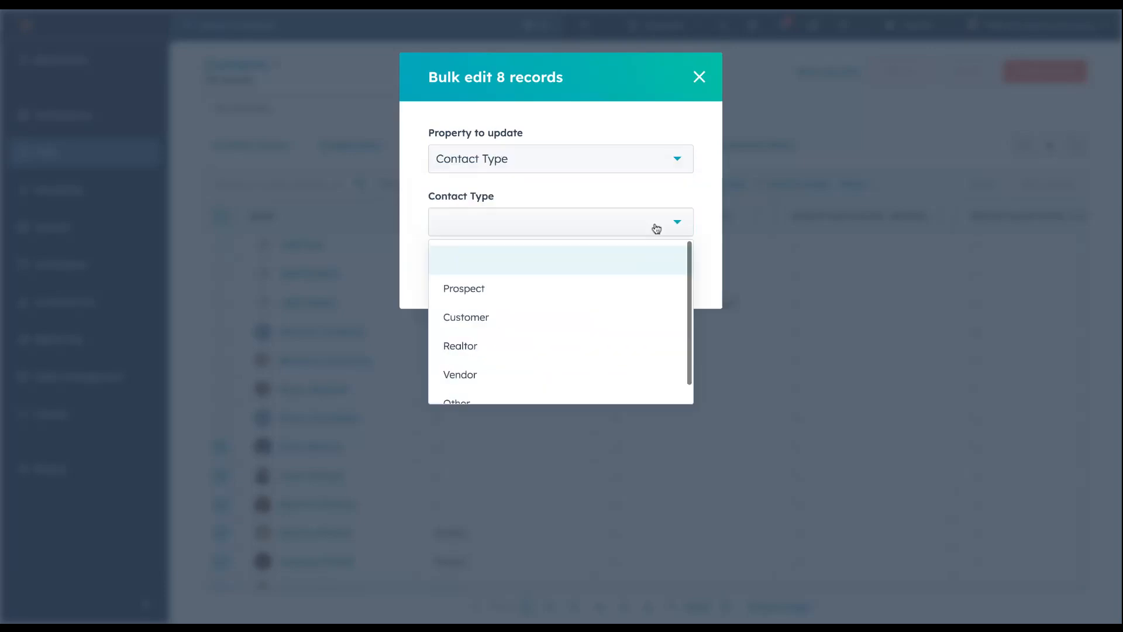
{"action": "left_click", "coordinate": [550, 288]}
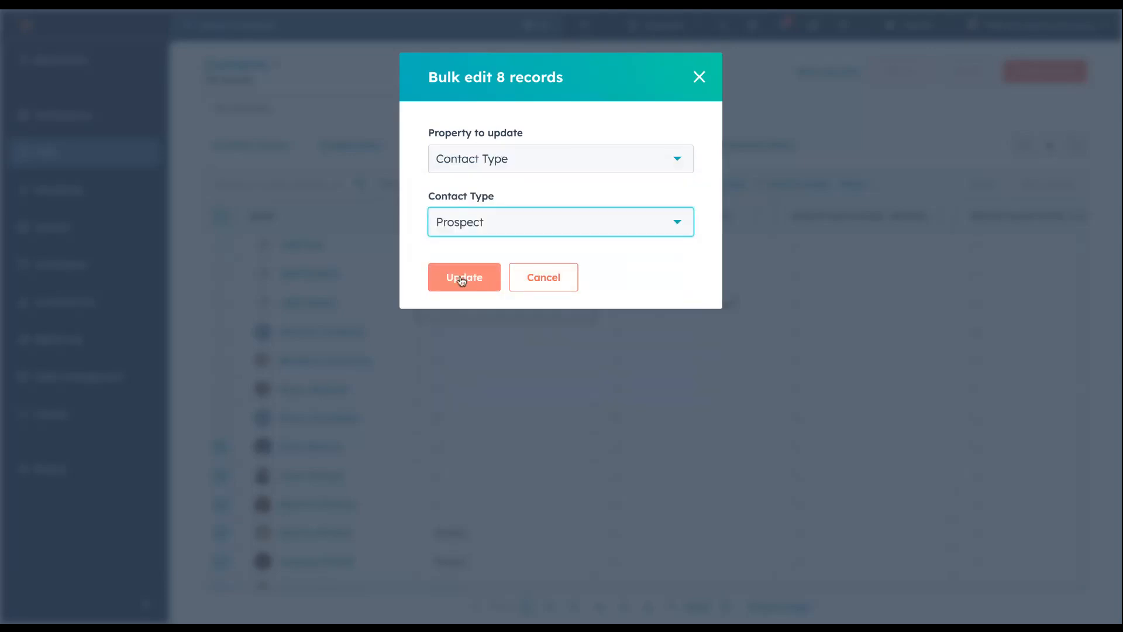
{"action": "left_click", "coordinate": [462, 277]}
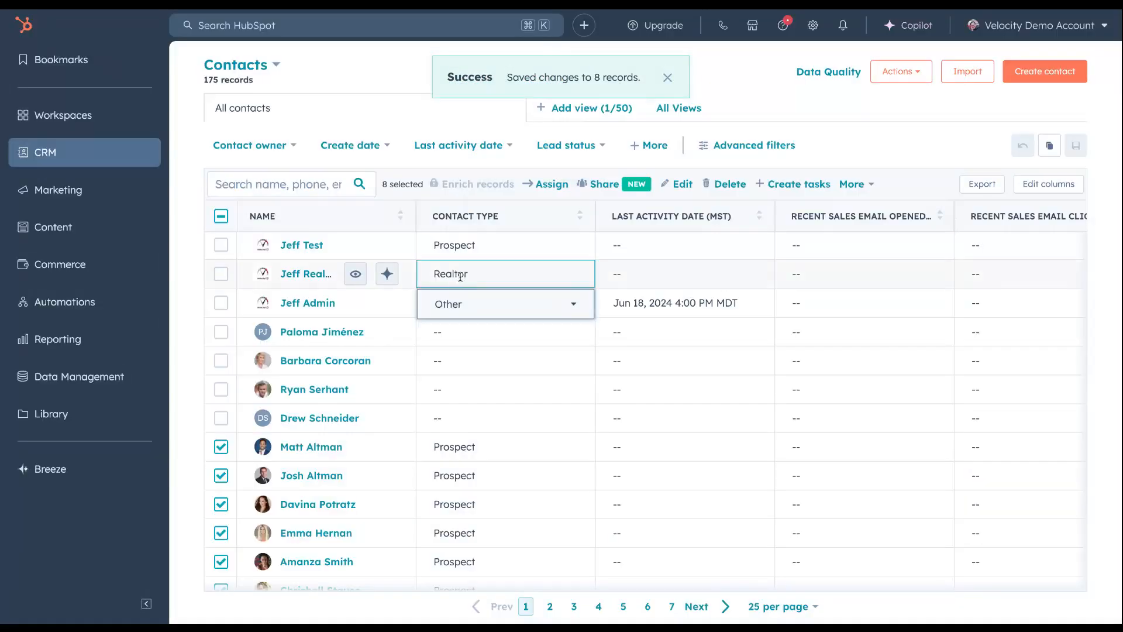
Clear the current selection of eight contacts in the contacts table
{"action": "scroll", "coordinate": [352, 313], "scroll_direction": "down", "scroll_amount": 3}
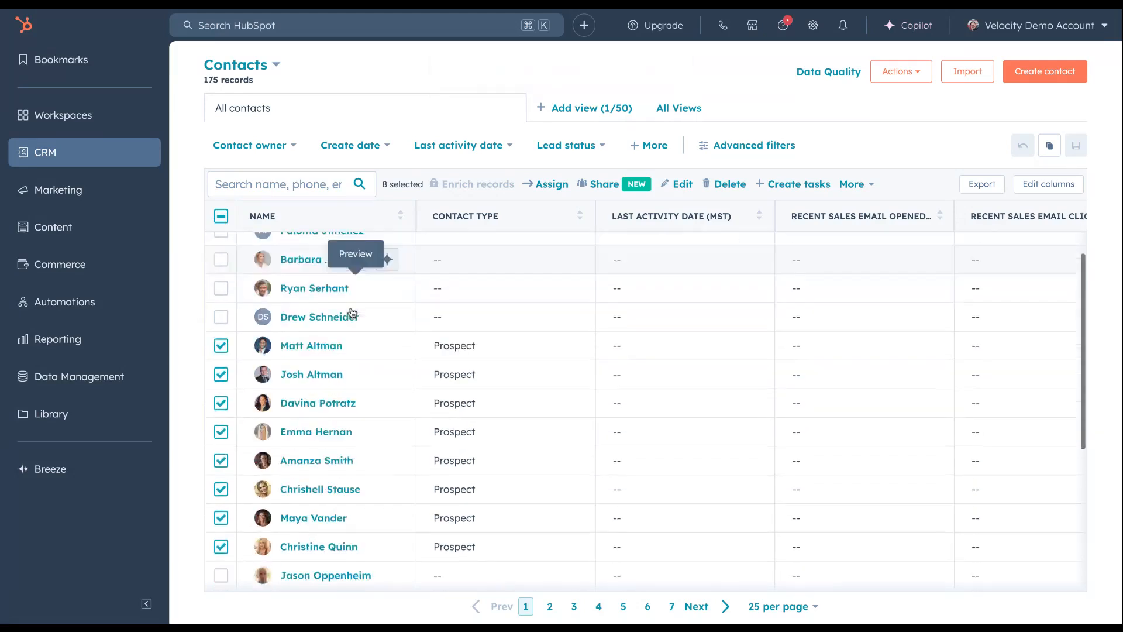
{"action": "scroll", "coordinate": [352, 313], "scroll_direction": "down", "scroll_amount": 2}
{"action": "scroll", "coordinate": [352, 313], "scroll_direction": "up", "scroll_amount": 3}
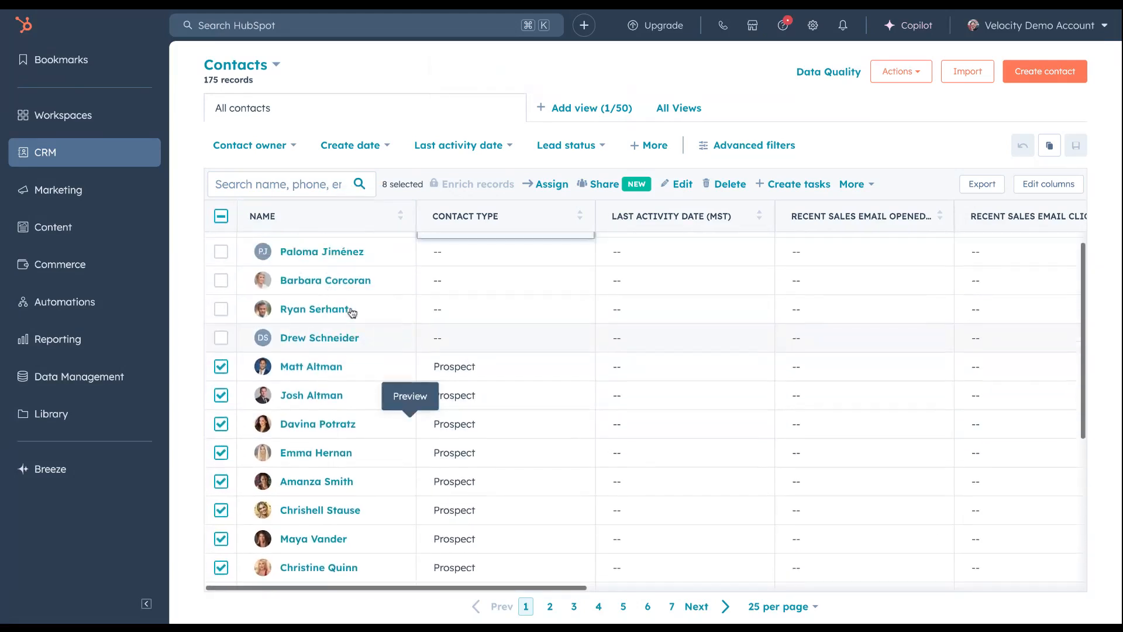
{"action": "scroll", "coordinate": [352, 313], "scroll_direction": "down", "scroll_amount": 2}
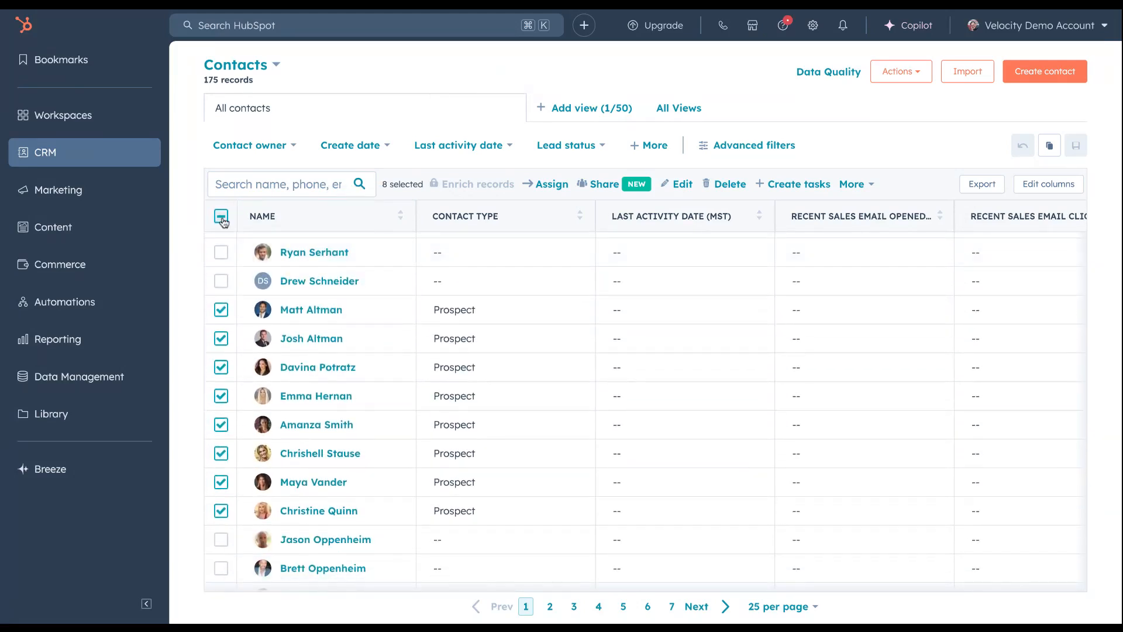
{"action": "left_click", "coordinate": [222, 217]}
{"action": "left_click", "coordinate": [221, 217]}
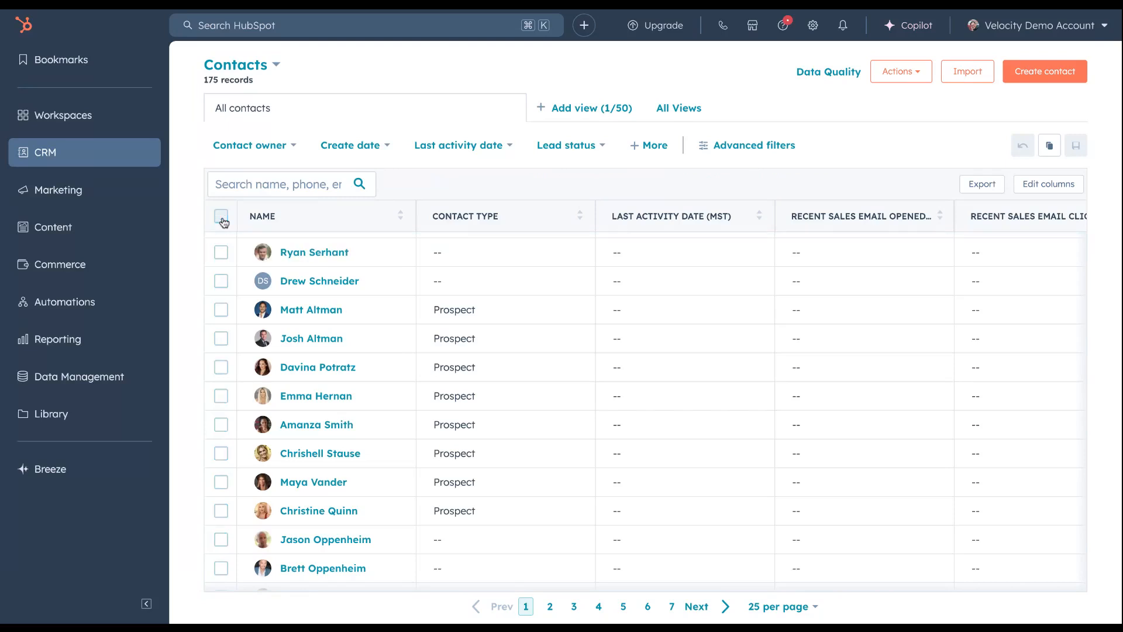
Bulk edit the Contact Type of the eleventh, thirteenth, fourteenth and fifteenth contacts to Realtor, and clear the selection
{"action": "left_click", "coordinate": [227, 512]}
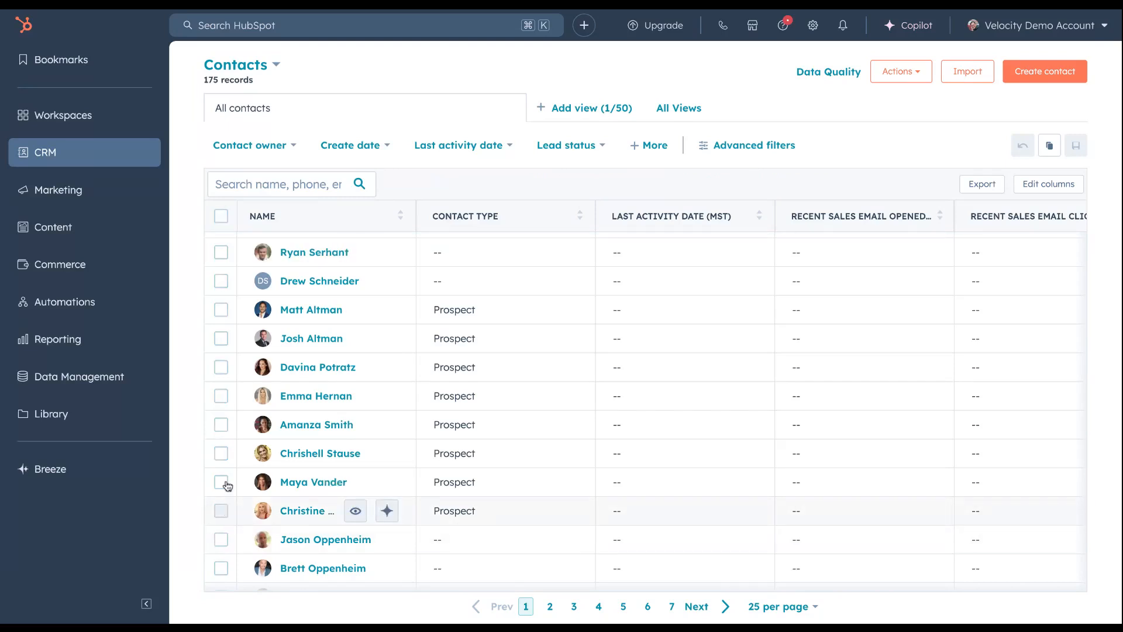
{"action": "left_click", "coordinate": [223, 482]}
{"action": "left_click", "coordinate": [223, 455]}
{"action": "left_click", "coordinate": [221, 397]}
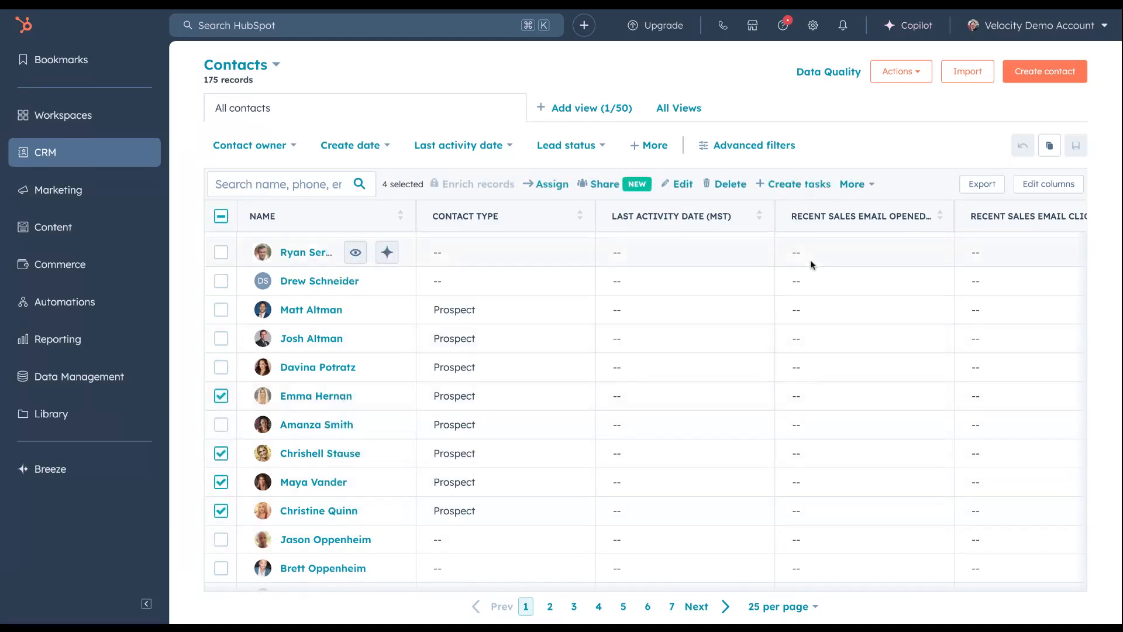
{"action": "left_click", "coordinate": [682, 185]}
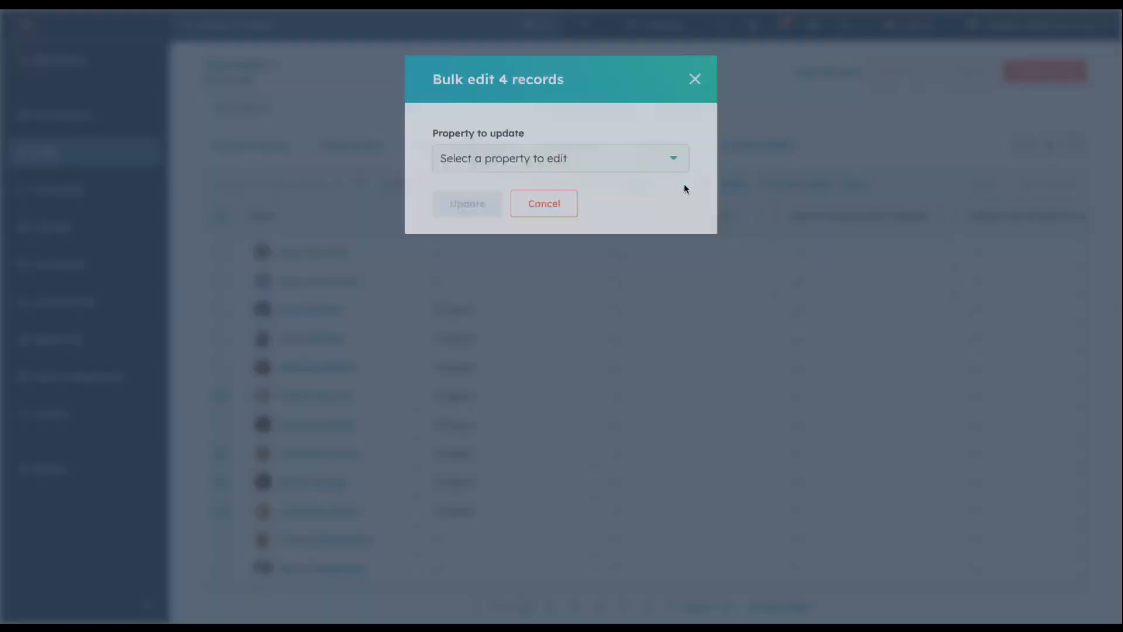
{"action": "left_click", "coordinate": [655, 165]}
{"action": "type", "text": "conta"}
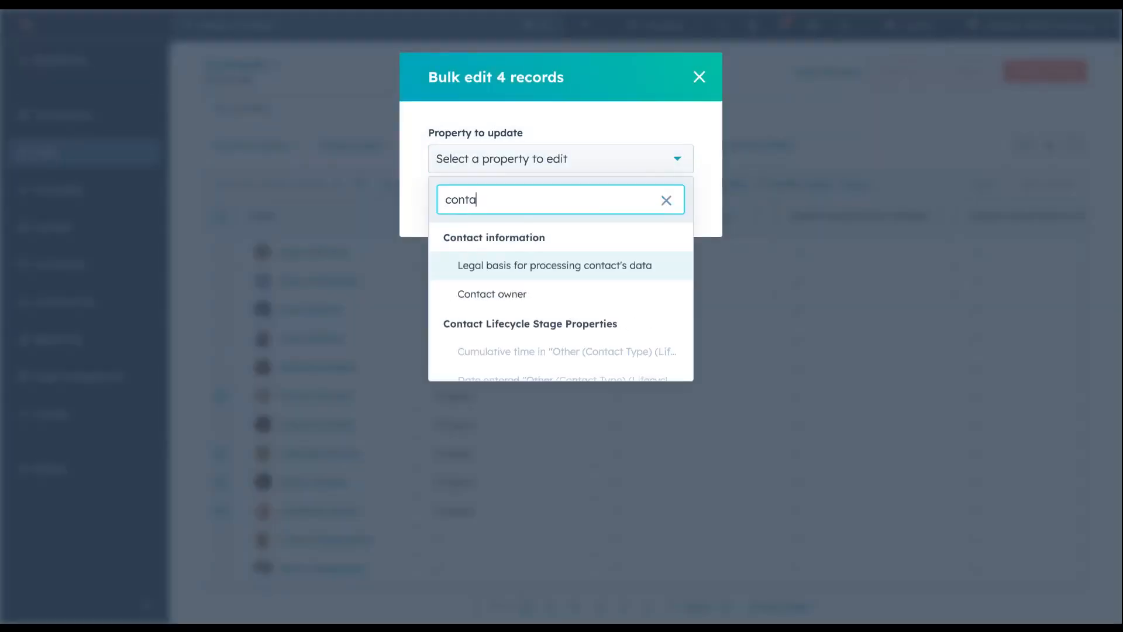
{"action": "left_click", "coordinate": [570, 266]}
{"action": "left_click", "coordinate": [605, 225]}
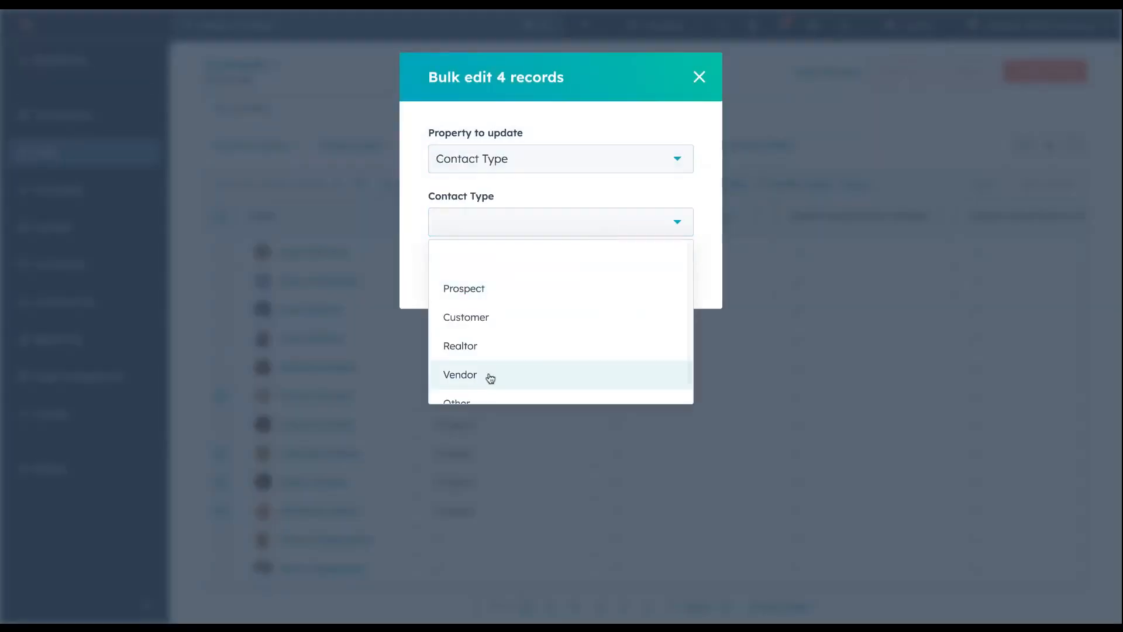
{"action": "left_click", "coordinate": [501, 350]}
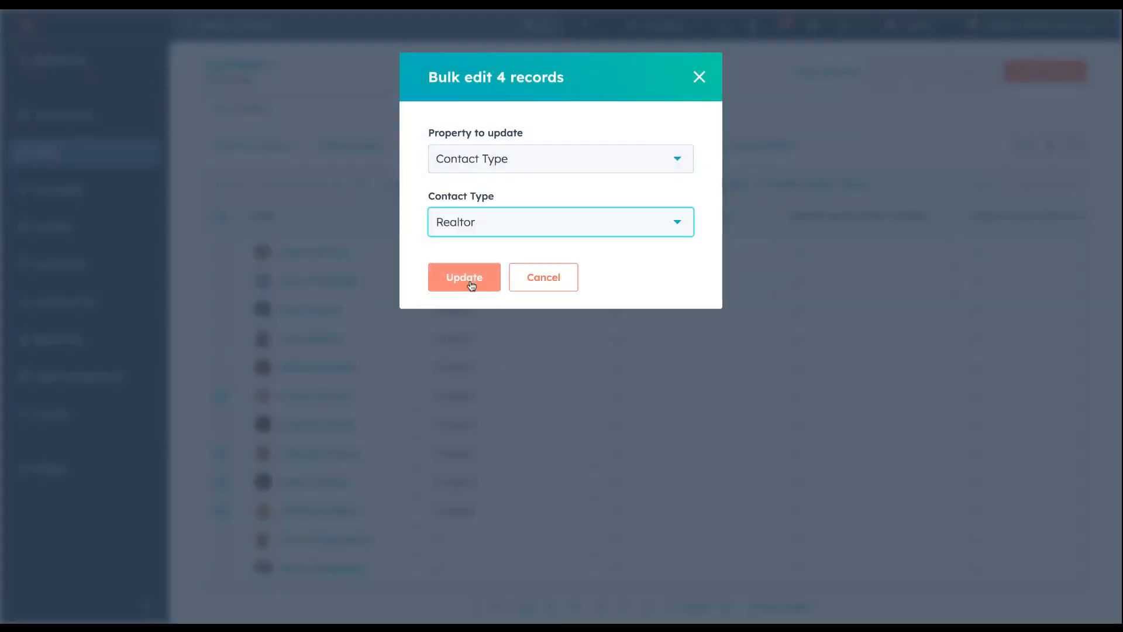
{"action": "left_click", "coordinate": [468, 282]}
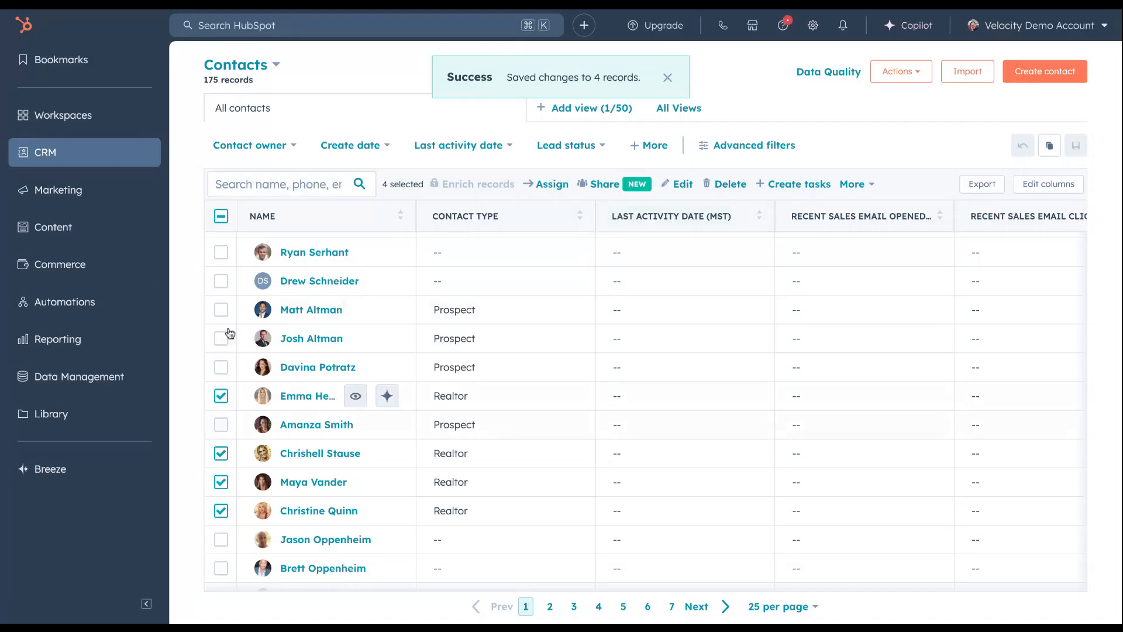
{"action": "left_click", "coordinate": [221, 216]}
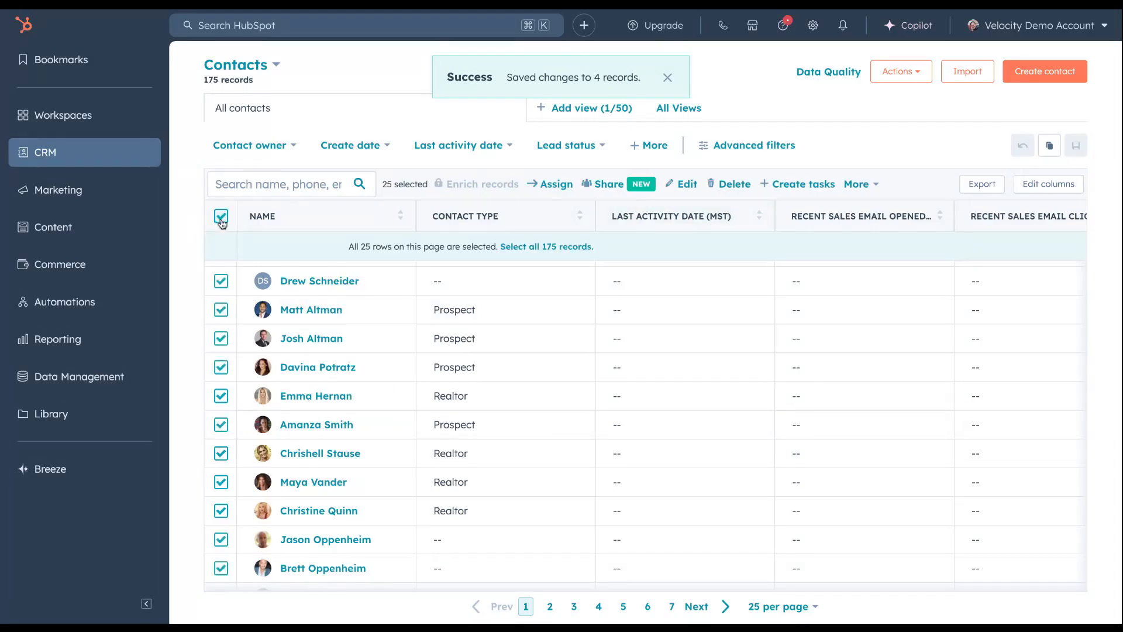
{"action": "left_click", "coordinate": [220, 217]}
Bulk edit the Contact Type of the fourth to seventh contacts to Customer, and clear the selection
{"action": "scroll", "coordinate": [289, 270], "scroll_direction": "up", "scroll_amount": 2}
{"action": "scroll", "coordinate": [288, 271], "scroll_direction": "up", "scroll_amount": 1}
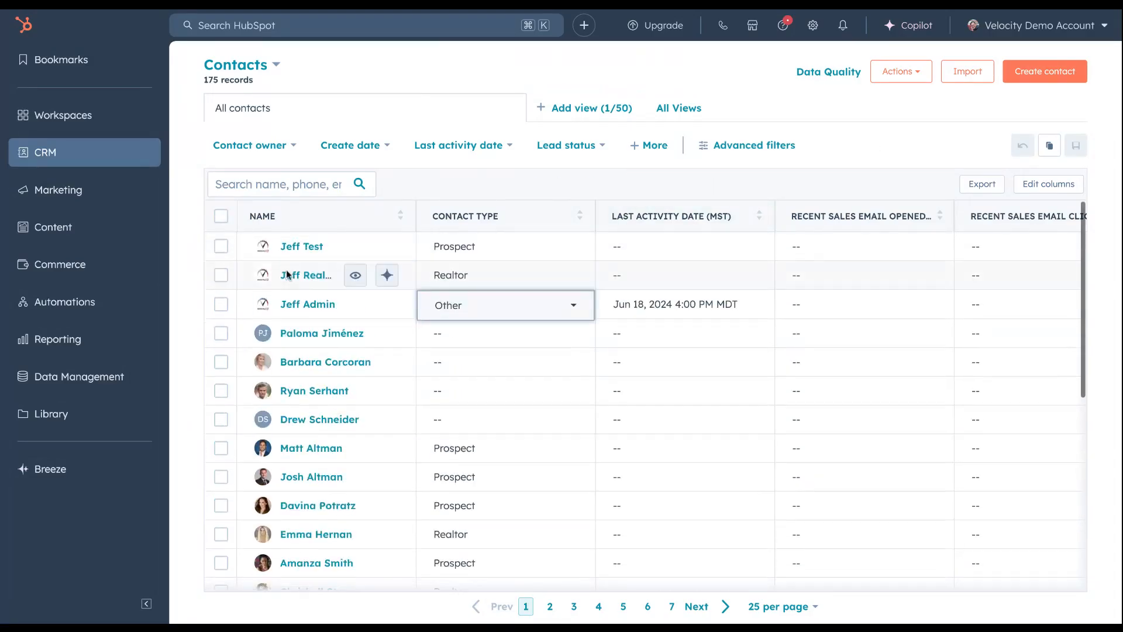
{"action": "left_click", "coordinate": [220, 420]}
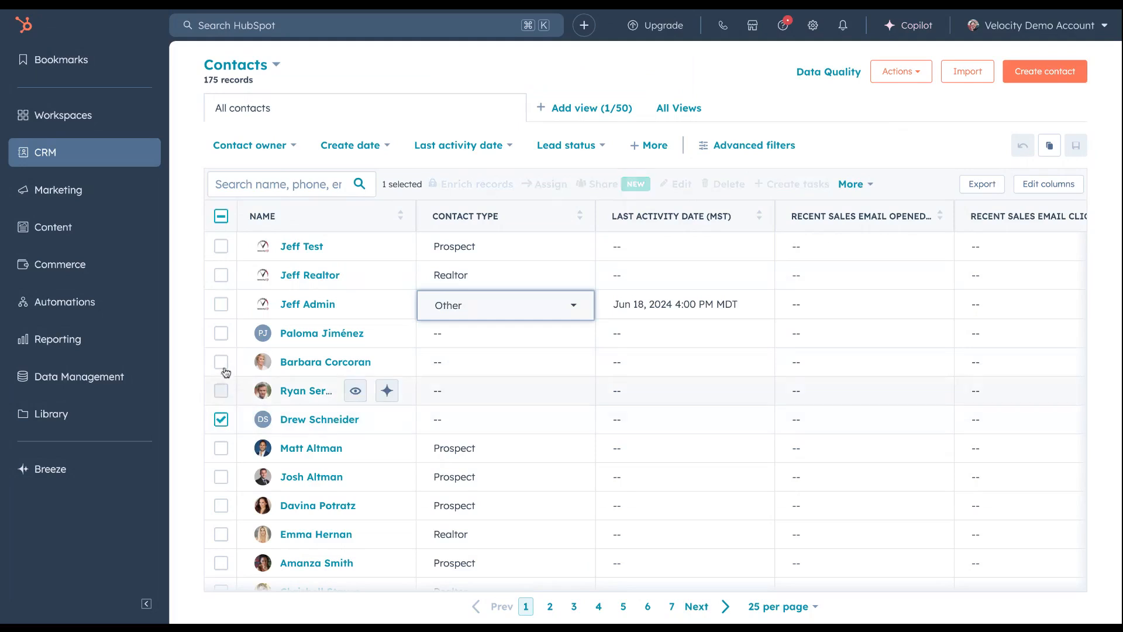
{"action": "left_click", "coordinate": [221, 334], "text": "shift"}
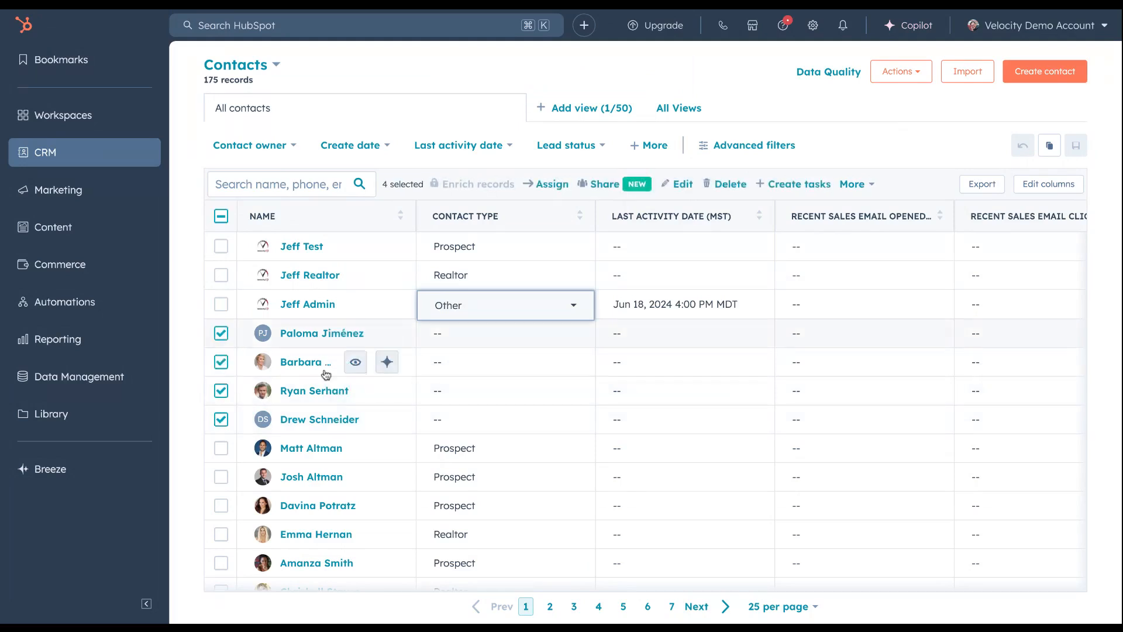
{"action": "left_click", "coordinate": [681, 186]}
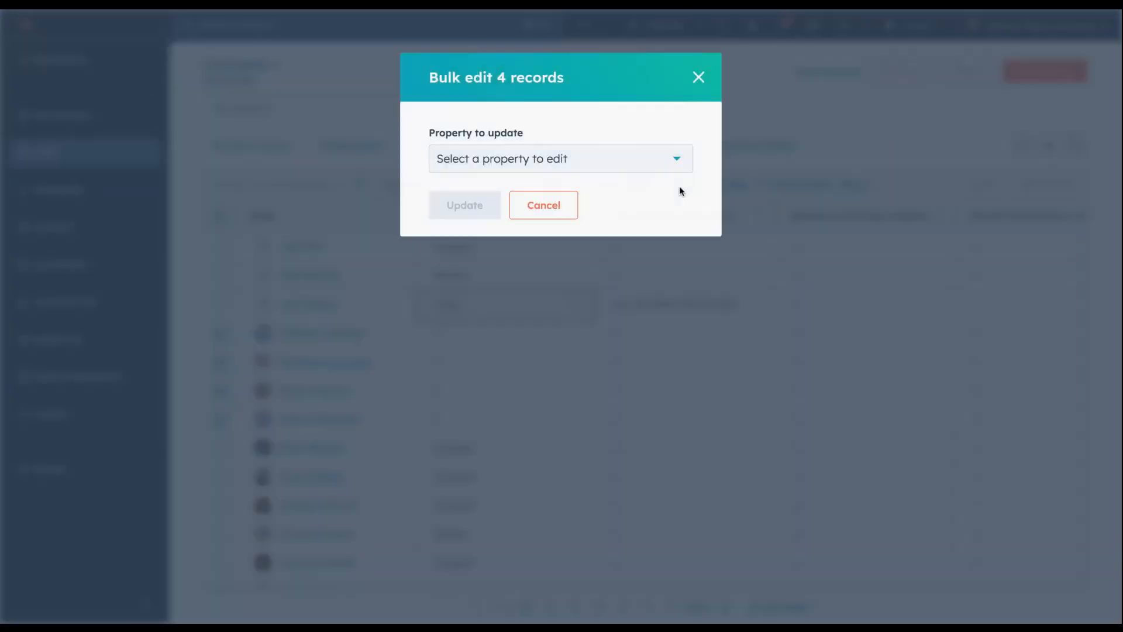
{"action": "left_click", "coordinate": [658, 167]}
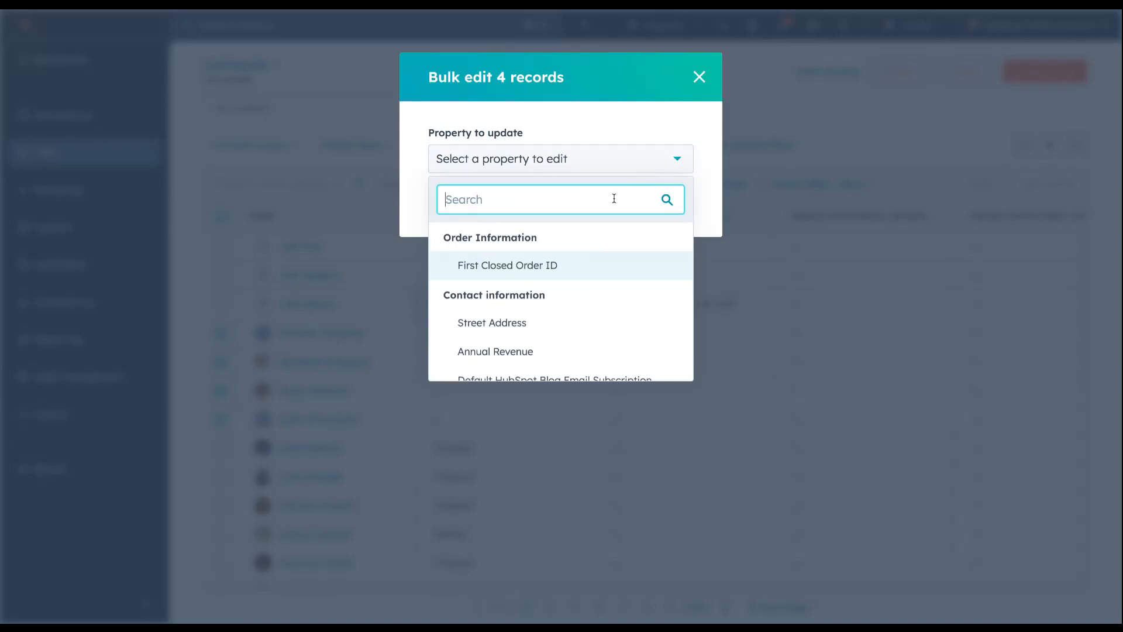
{"action": "type", "text": "contact typ"}
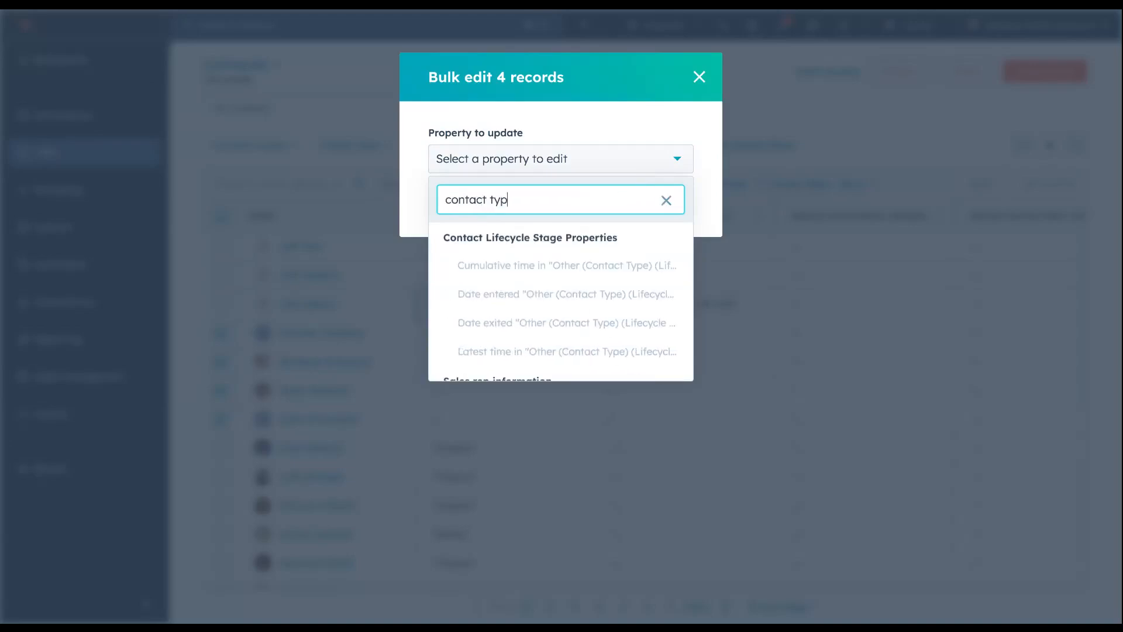
{"action": "key", "text": "Return"}
{"action": "left_click", "coordinate": [544, 226]}
{"action": "left_click", "coordinate": [533, 320]}
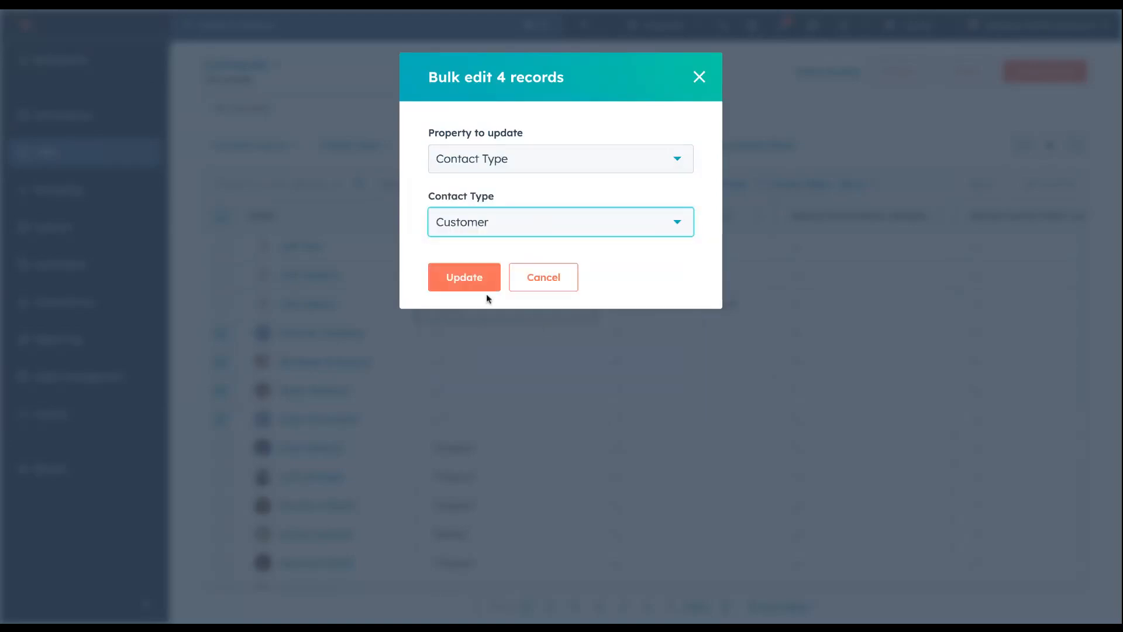
{"action": "left_click", "coordinate": [471, 277]}
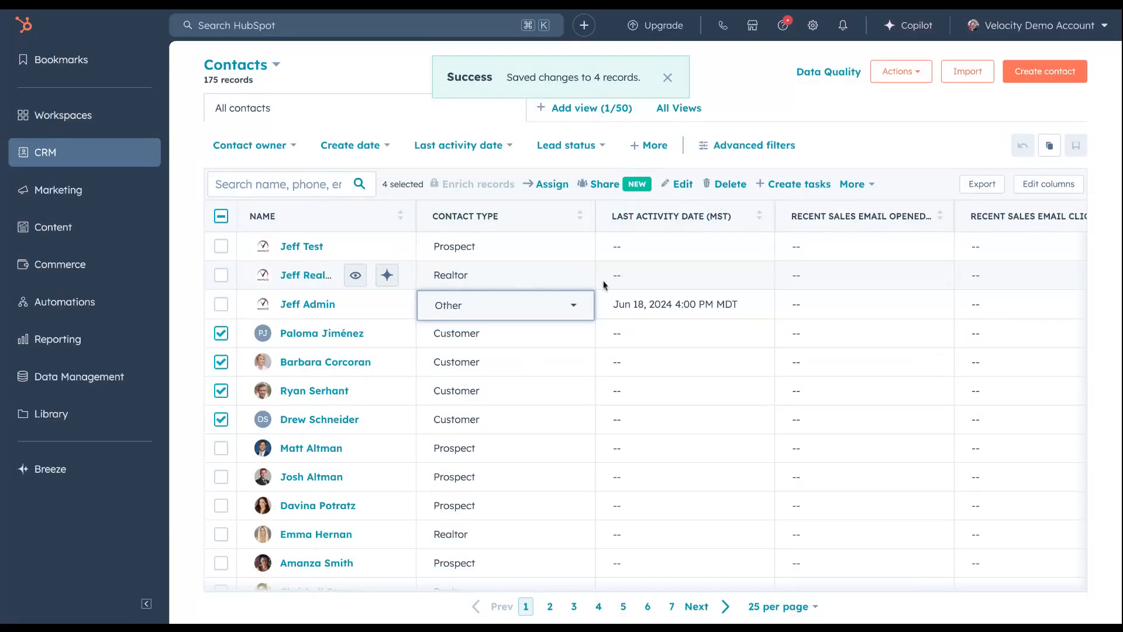
{"action": "left_click", "coordinate": [221, 217]}
{"action": "left_click", "coordinate": [221, 217]}
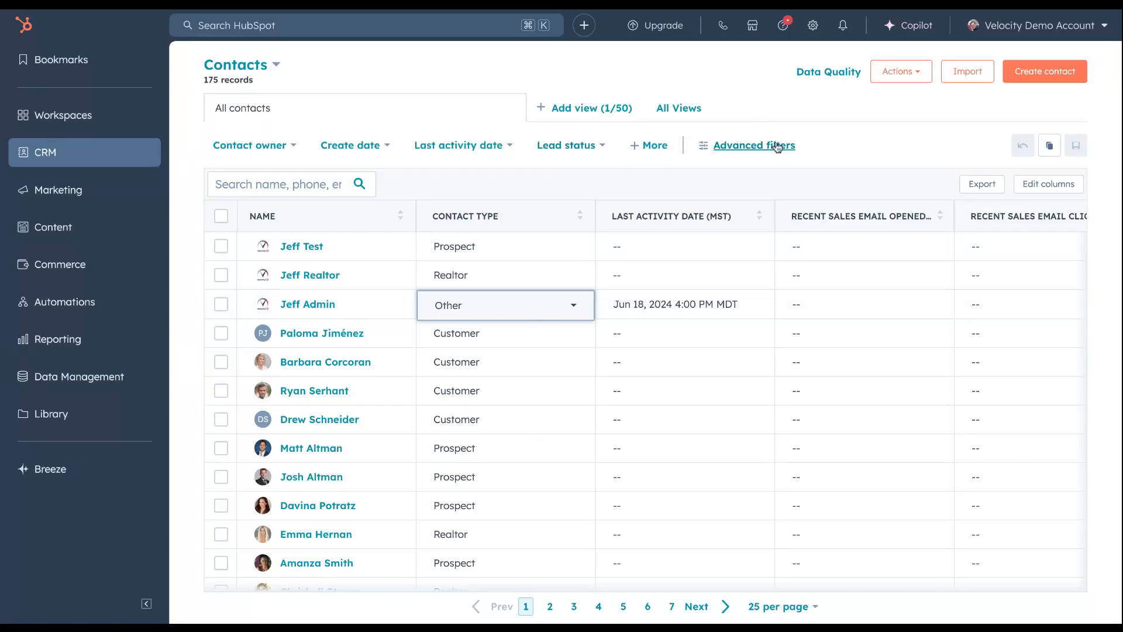
Filter the contacts with an advanced filter where Contact Type is any of Prospect
{"action": "left_click", "coordinate": [758, 146]}
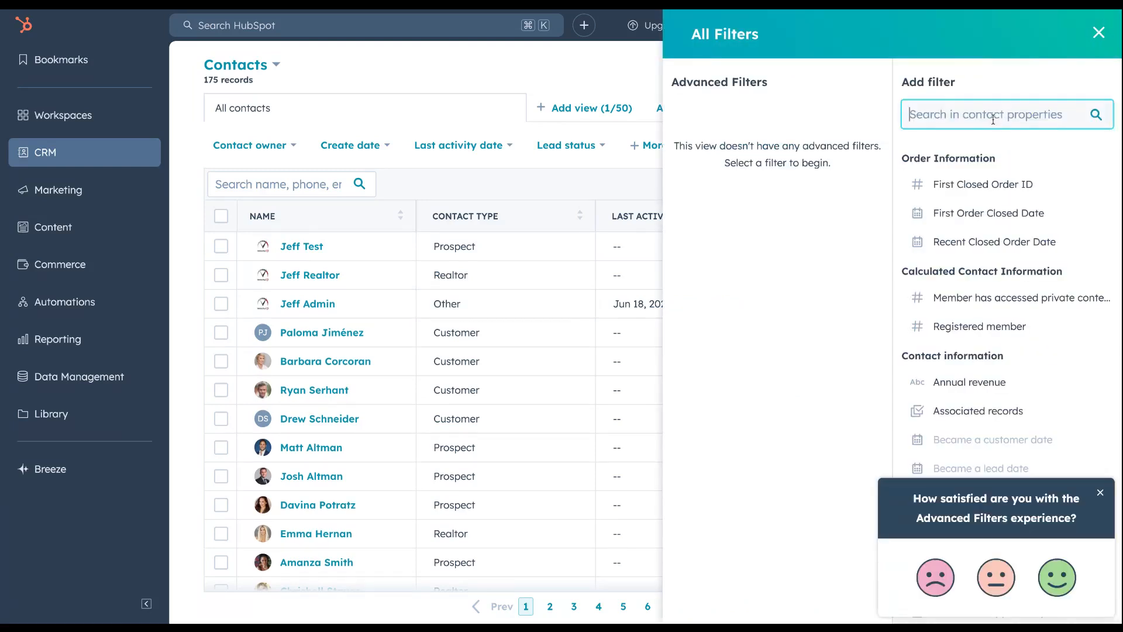
{"action": "type", "text": "con"}
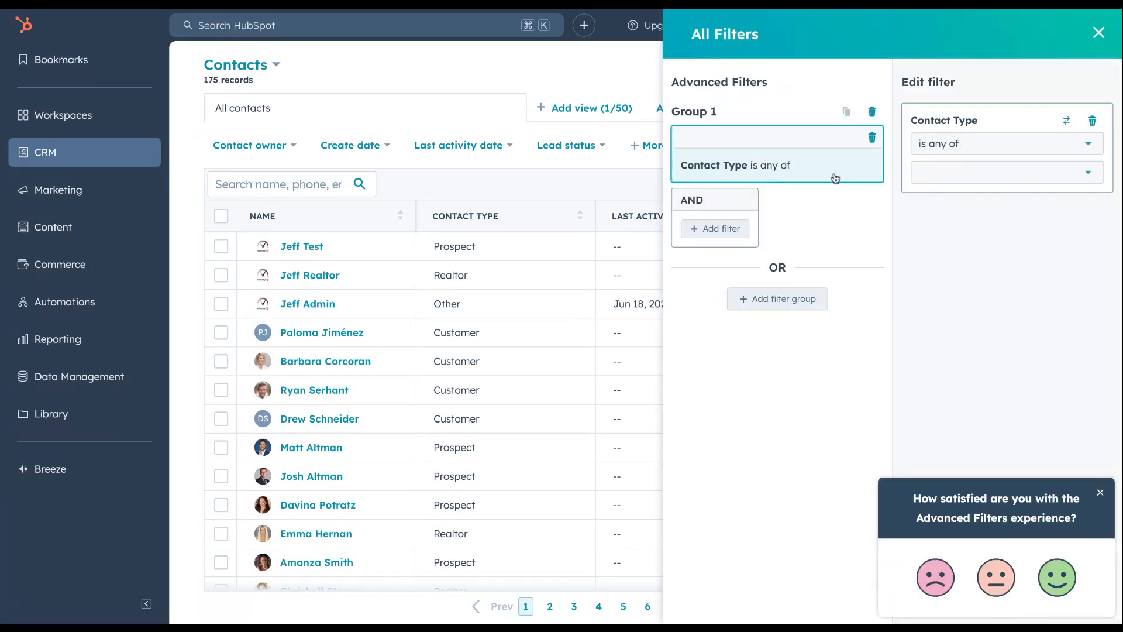
{"action": "left_click", "coordinate": [1055, 177]}
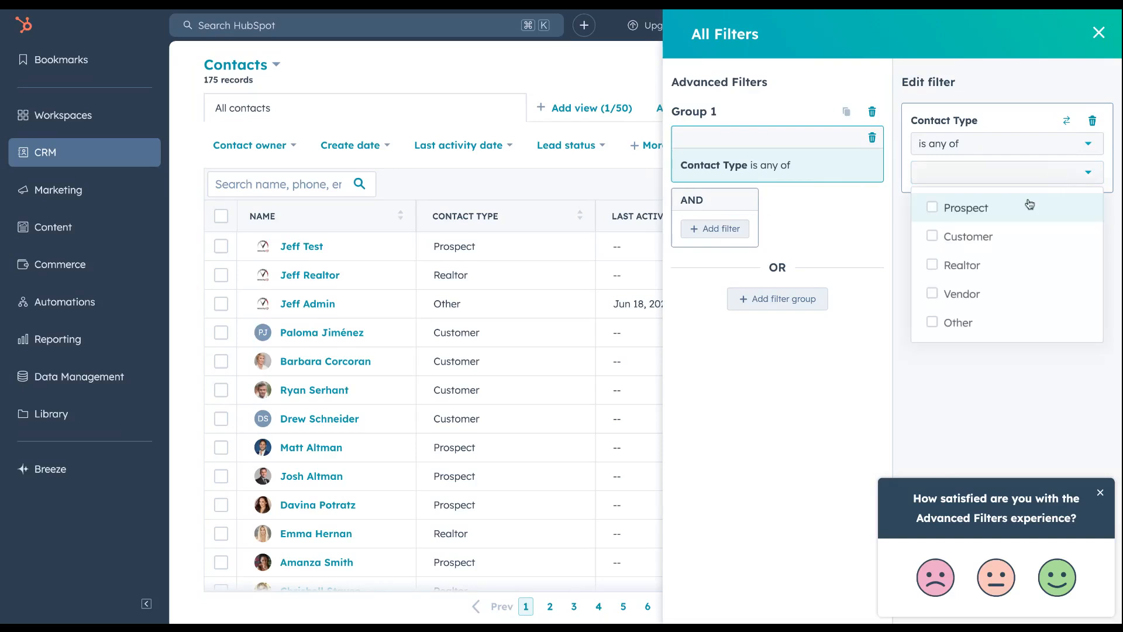
{"action": "left_click", "coordinate": [933, 208]}
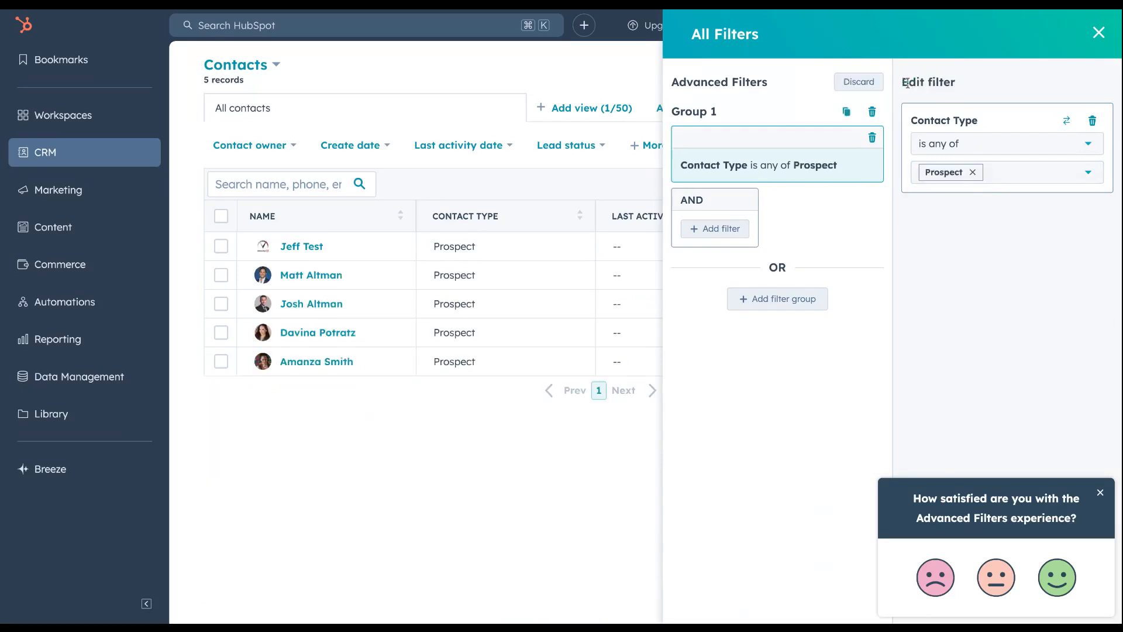
{"action": "left_click", "coordinate": [1098, 34]}
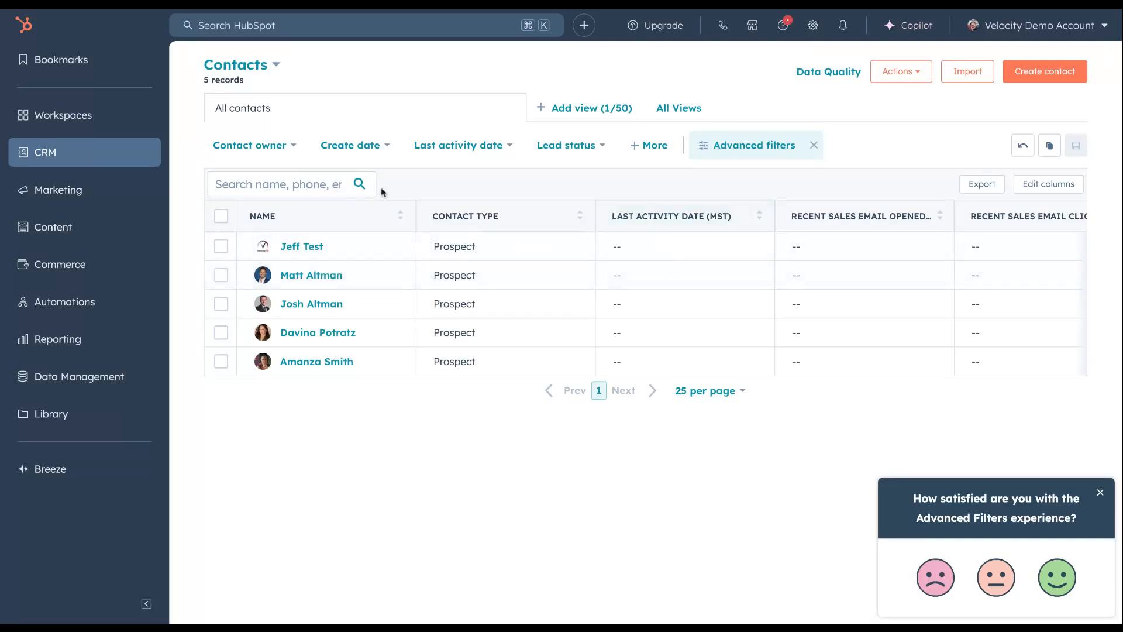
Open the topmost "New email" draft among the marketing emails and go to its sending and scheduling options
{"action": "mouse_move", "coordinate": [91, 199]}
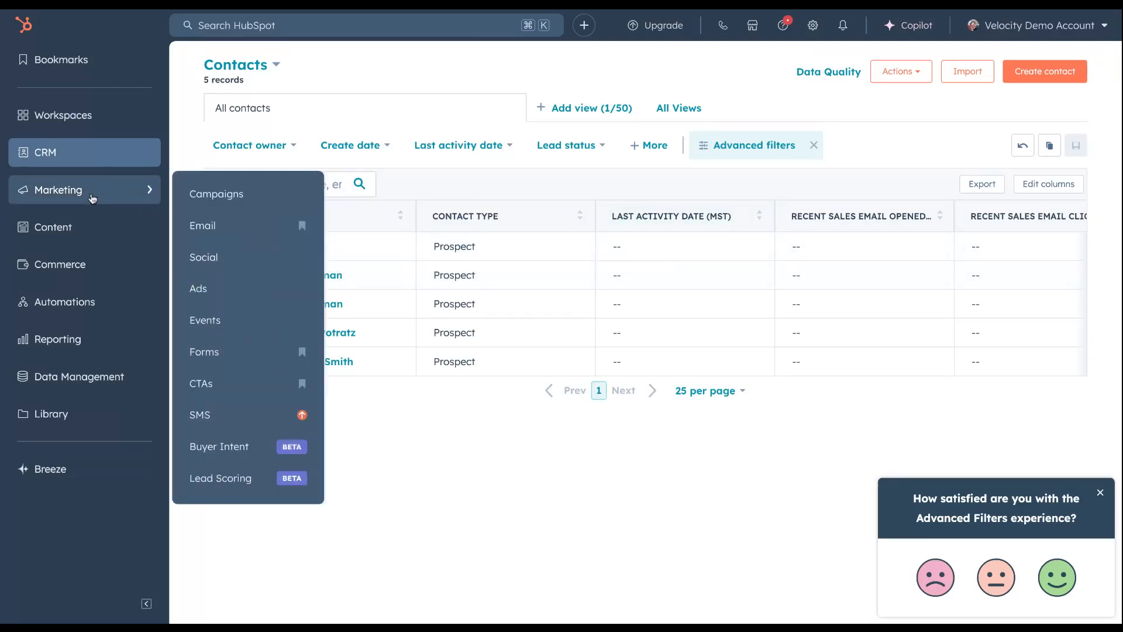
{"action": "left_click", "coordinate": [235, 236]}
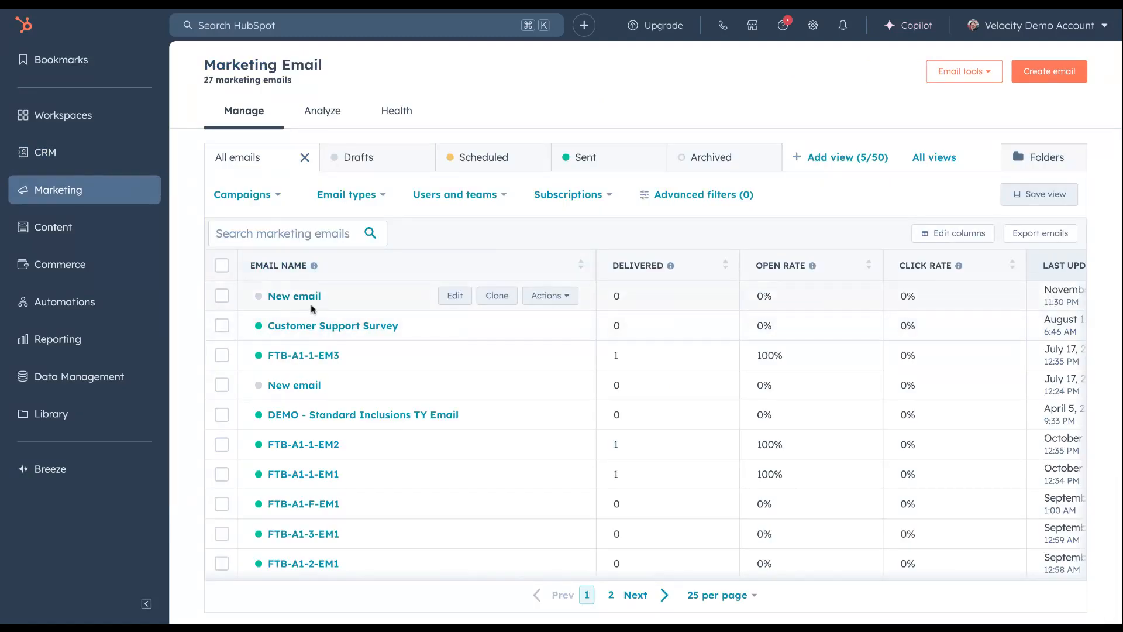
{"action": "left_click", "coordinate": [307, 297]}
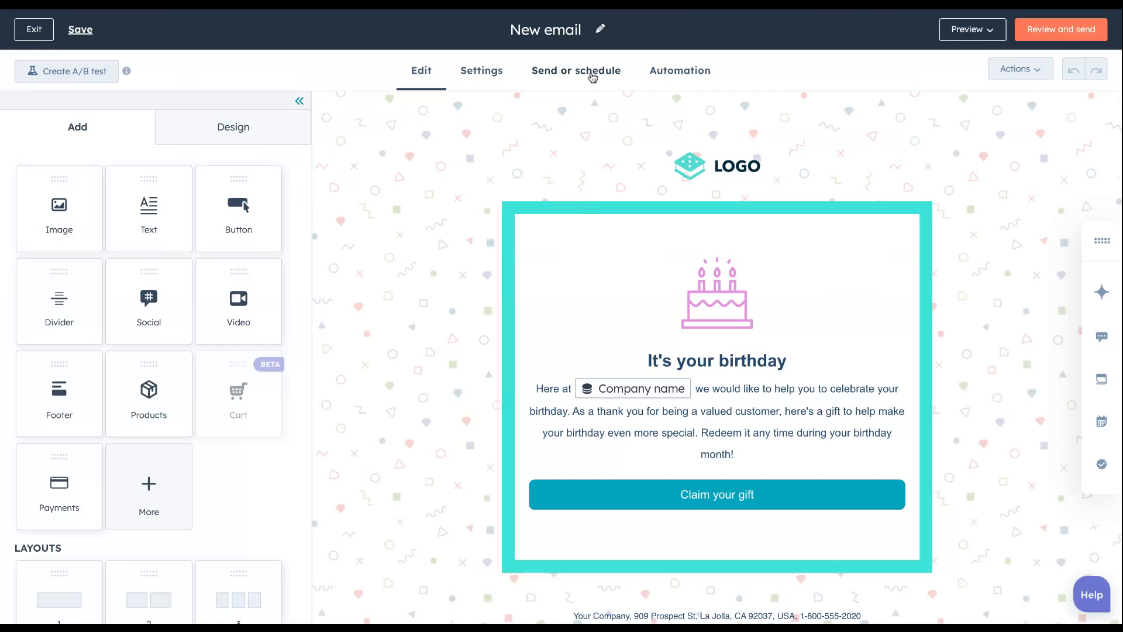
{"action": "left_click", "coordinate": [593, 76]}
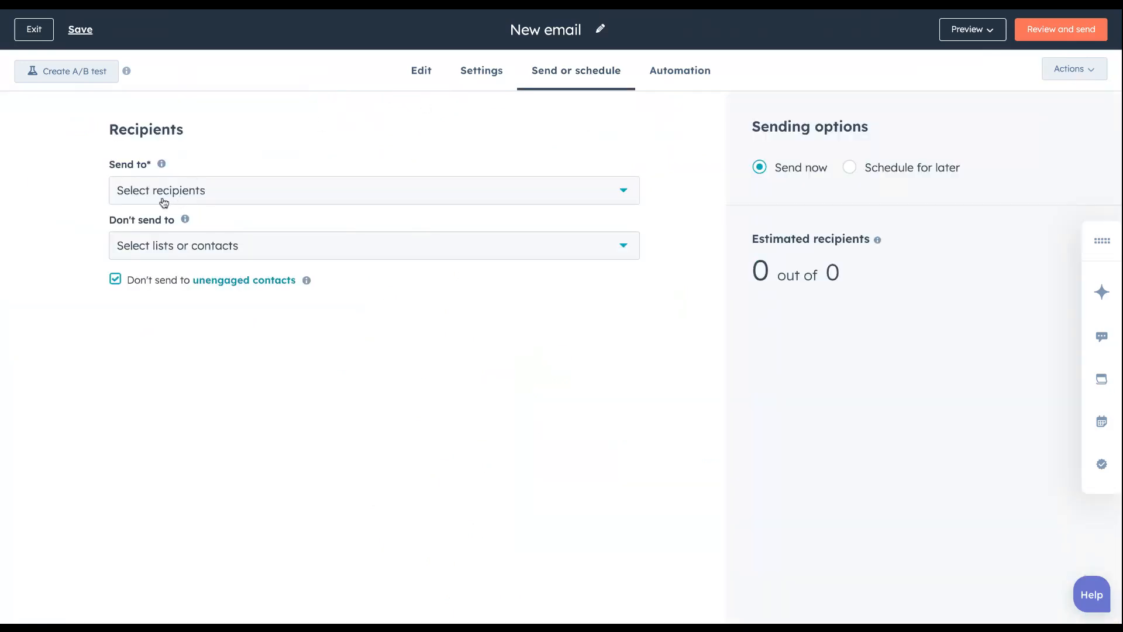
Choose the "Contact Type: Realtors" list as the recipients of the email
{"action": "left_click", "coordinate": [221, 198]}
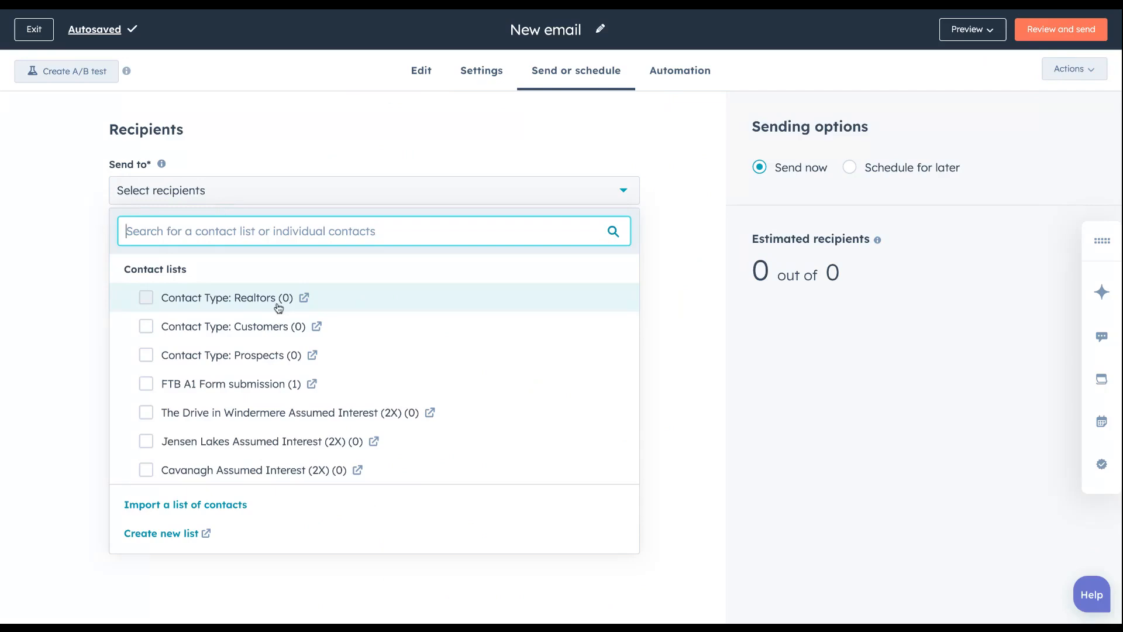
{"action": "left_click", "coordinate": [146, 297]}
{"action": "left_click", "coordinate": [691, 329]}
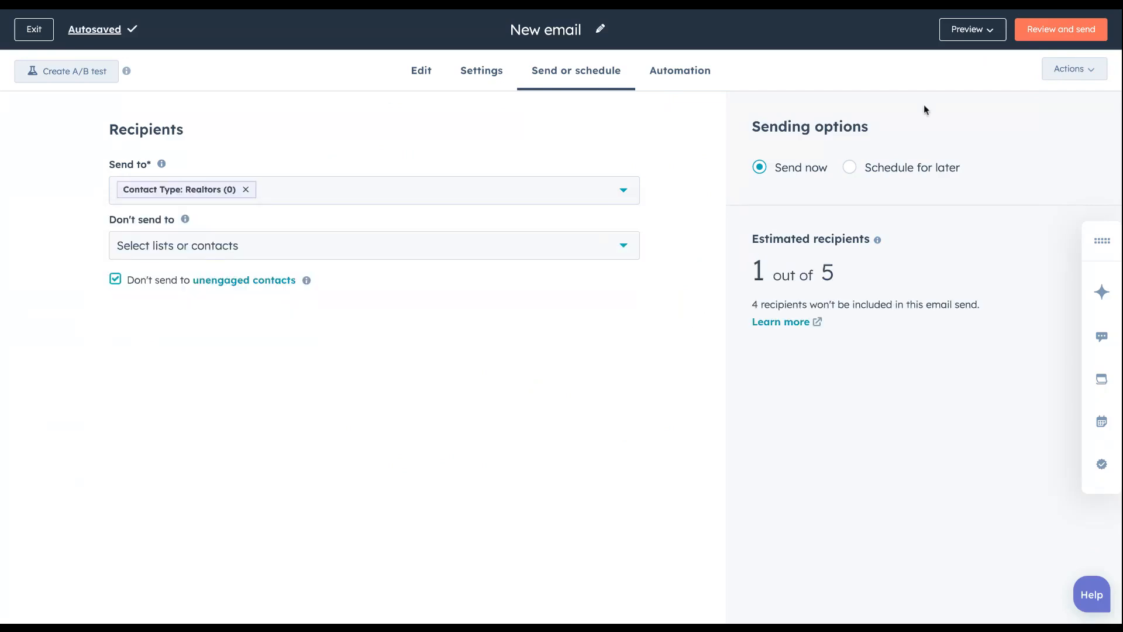
{"action": "left_click", "coordinate": [1071, 36]}
Add the "Contact Type: Prospects" list to the email's recipients and remove the "Contact Type: Realtors" list
{"action": "left_click", "coordinate": [255, 193]}
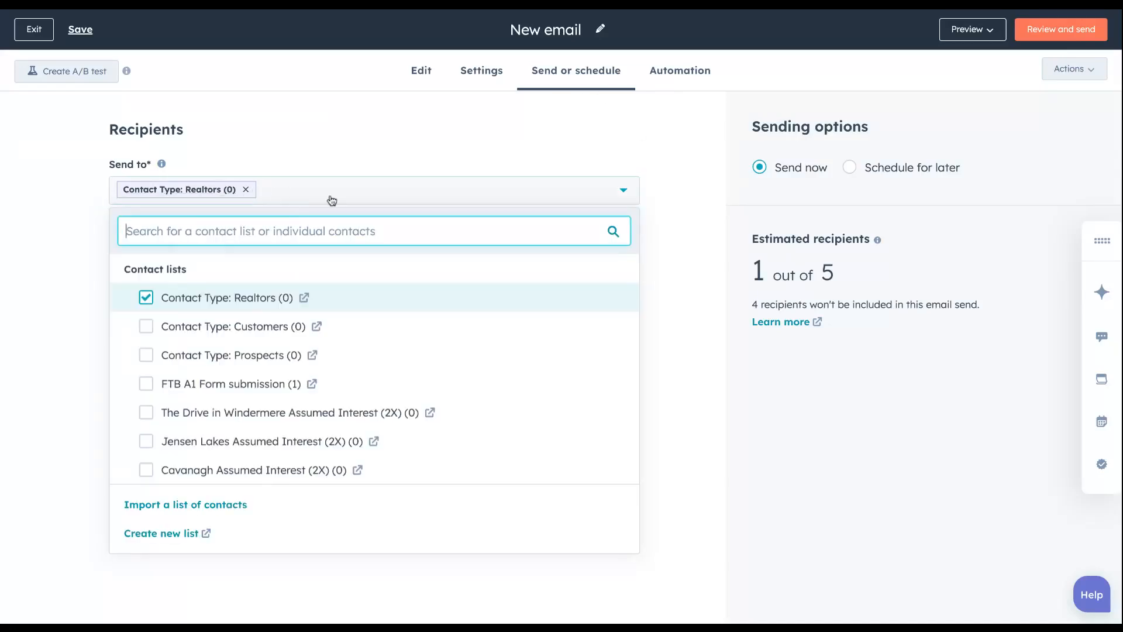
{"action": "left_click", "coordinate": [146, 355]}
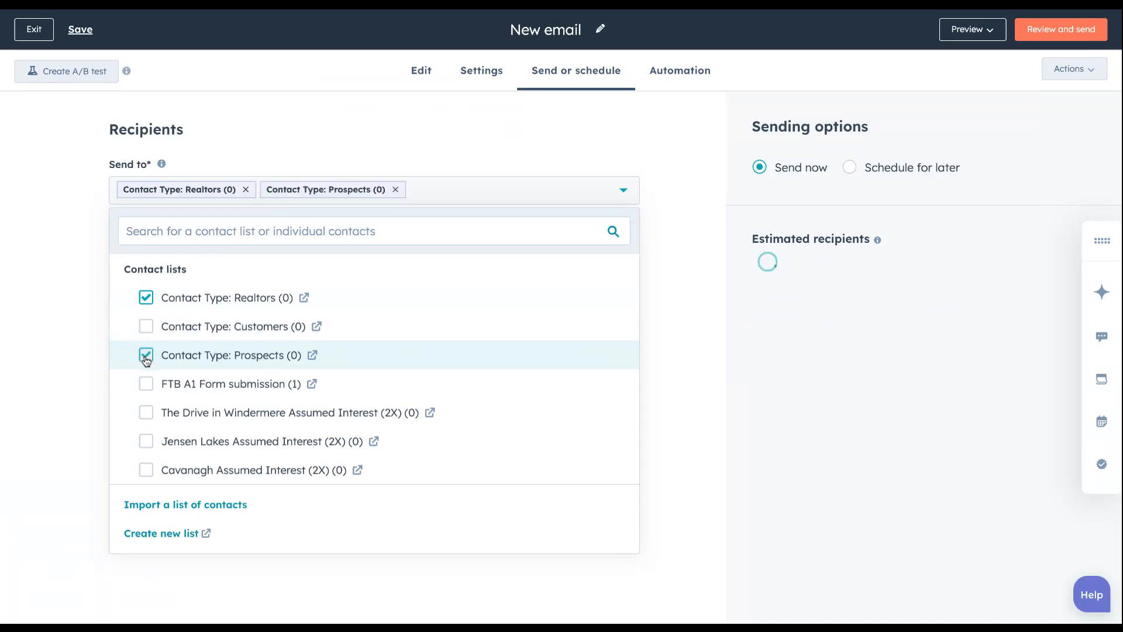
{"action": "left_click", "coordinate": [145, 297]}
{"action": "left_click", "coordinate": [468, 138]}
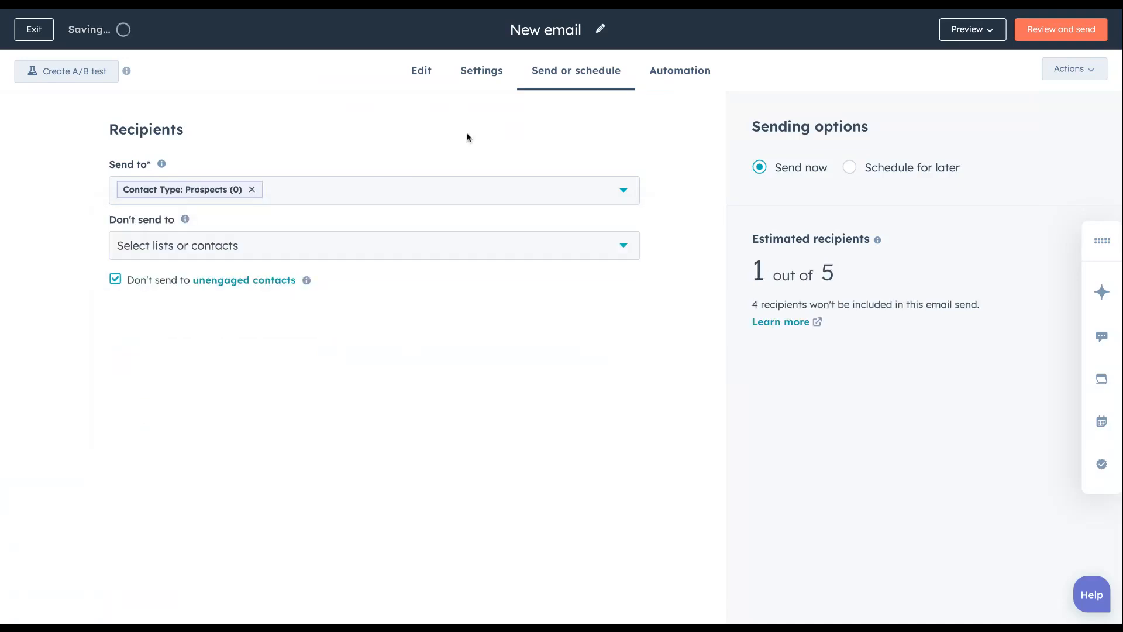
Exclude the "Contact Type: Customers" list from receiving the email
{"action": "left_click", "coordinate": [239, 253]}
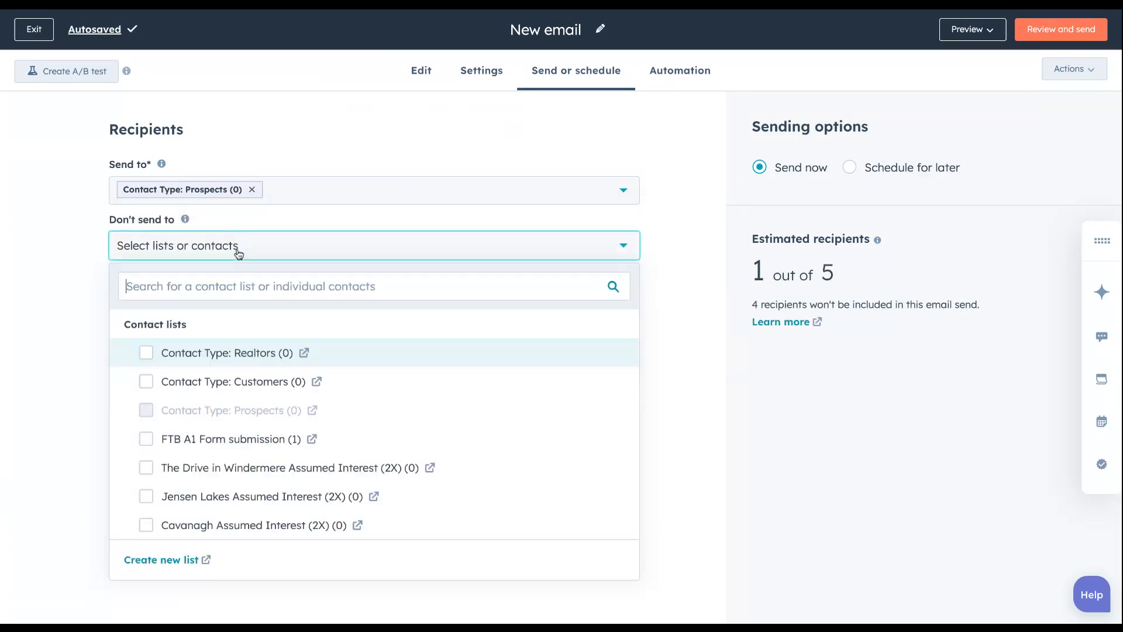
{"action": "left_click", "coordinate": [146, 387]}
{"action": "left_click", "coordinate": [664, 391]}
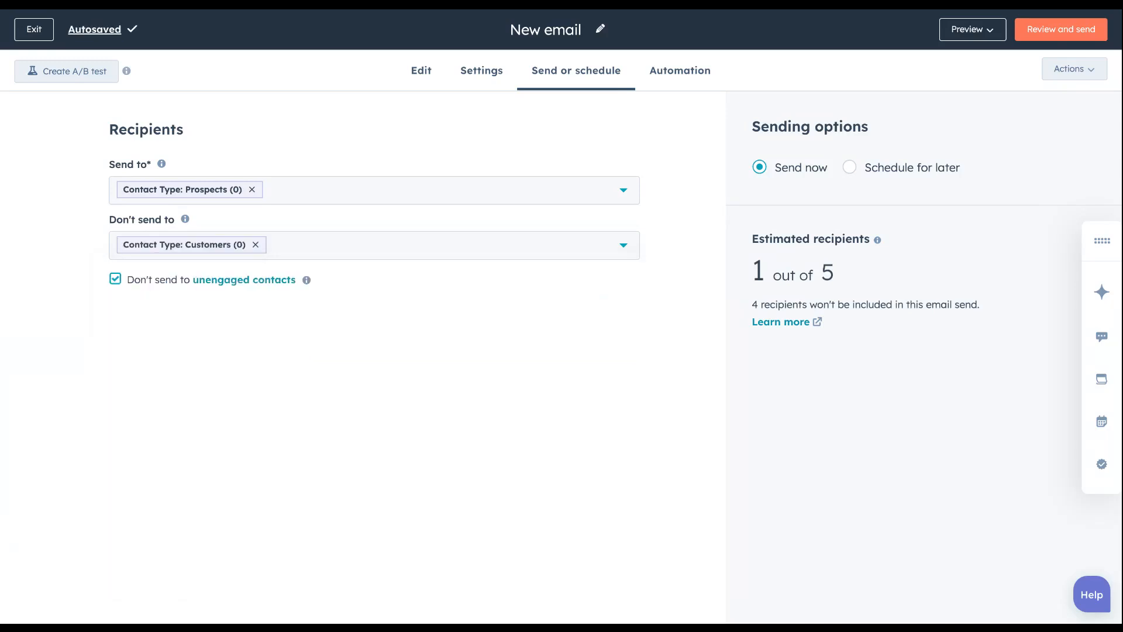